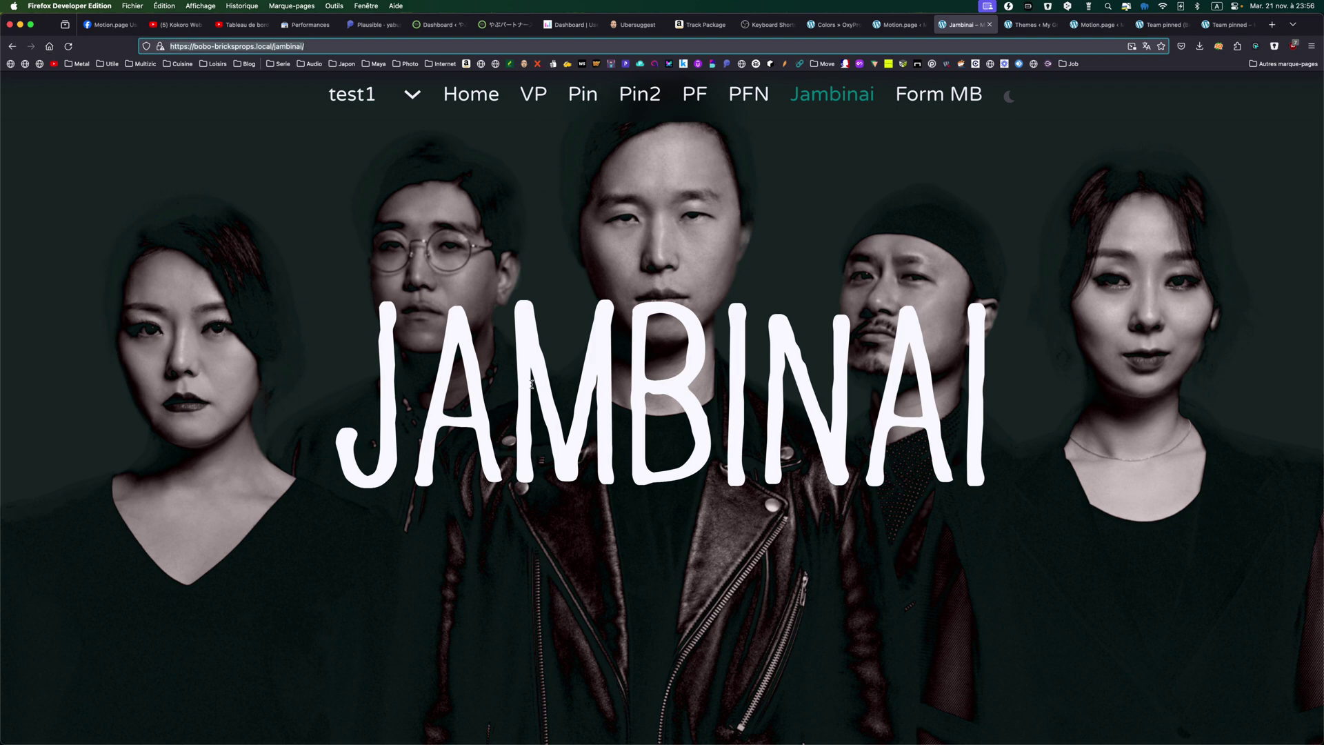
Scroll past the hero, band video and RELEASES timeline to the teal team section.
scroll(530, 389, down, 5)
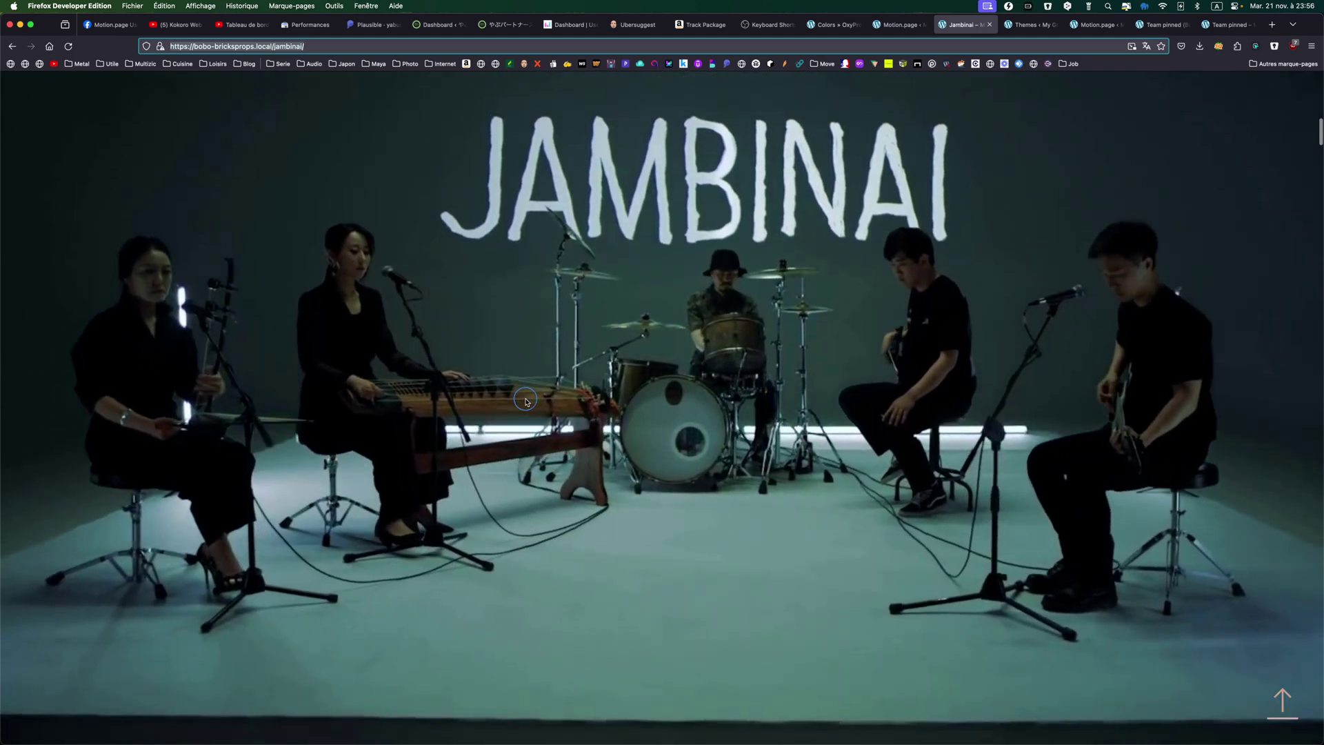
scroll(526, 400, down, 5)
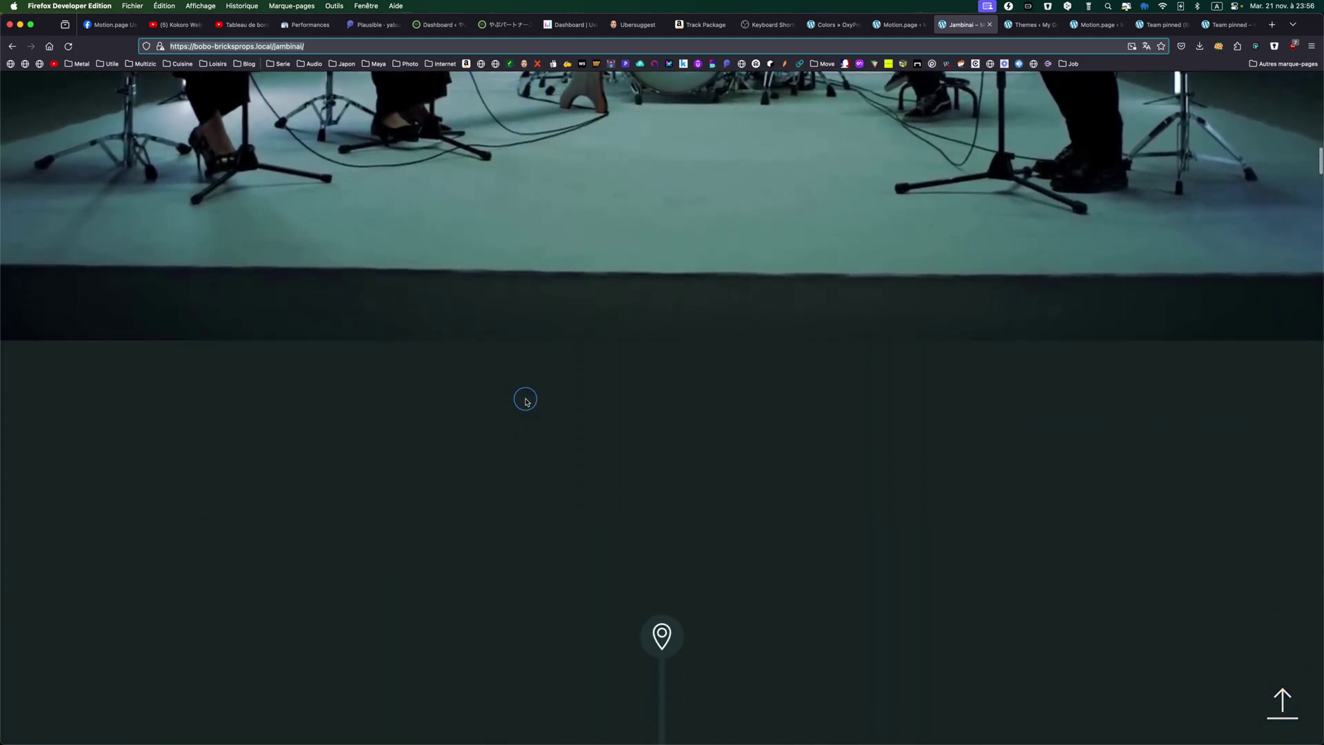
scroll(526, 401, down, 8)
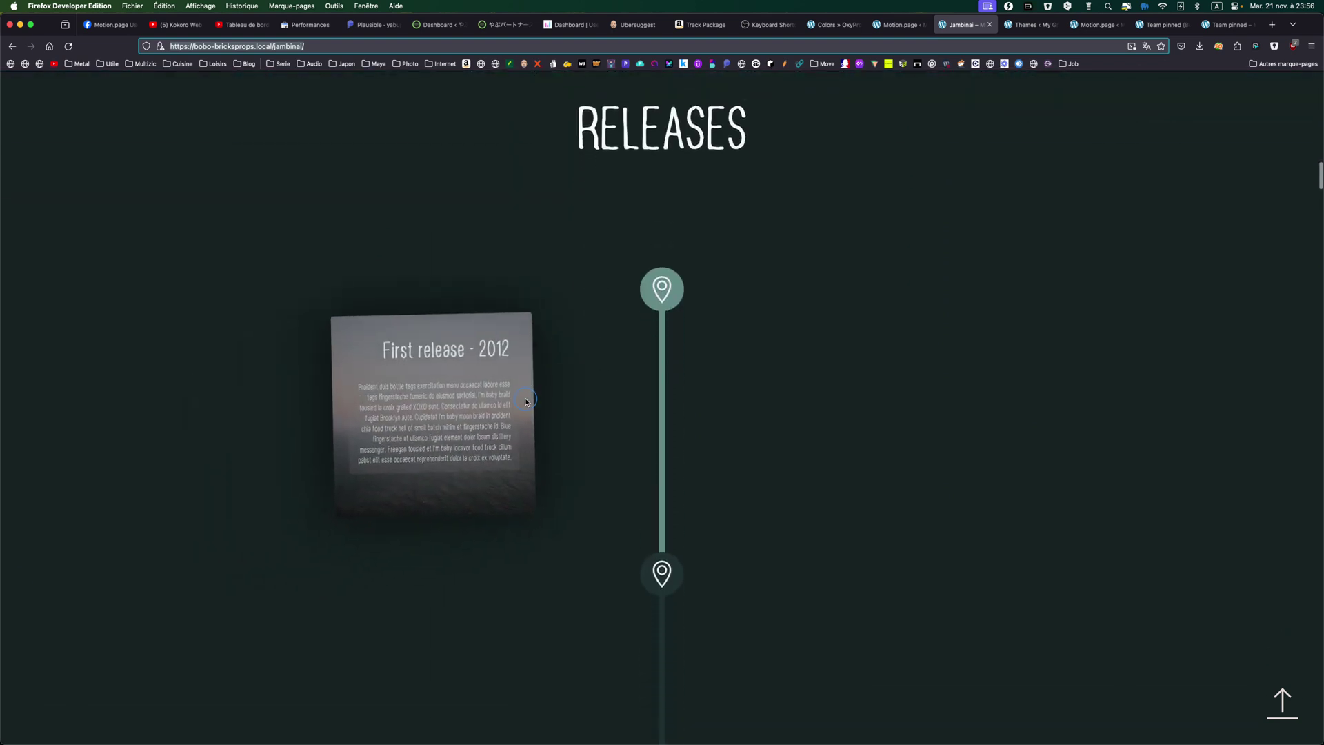
scroll(525, 400, down, 7)
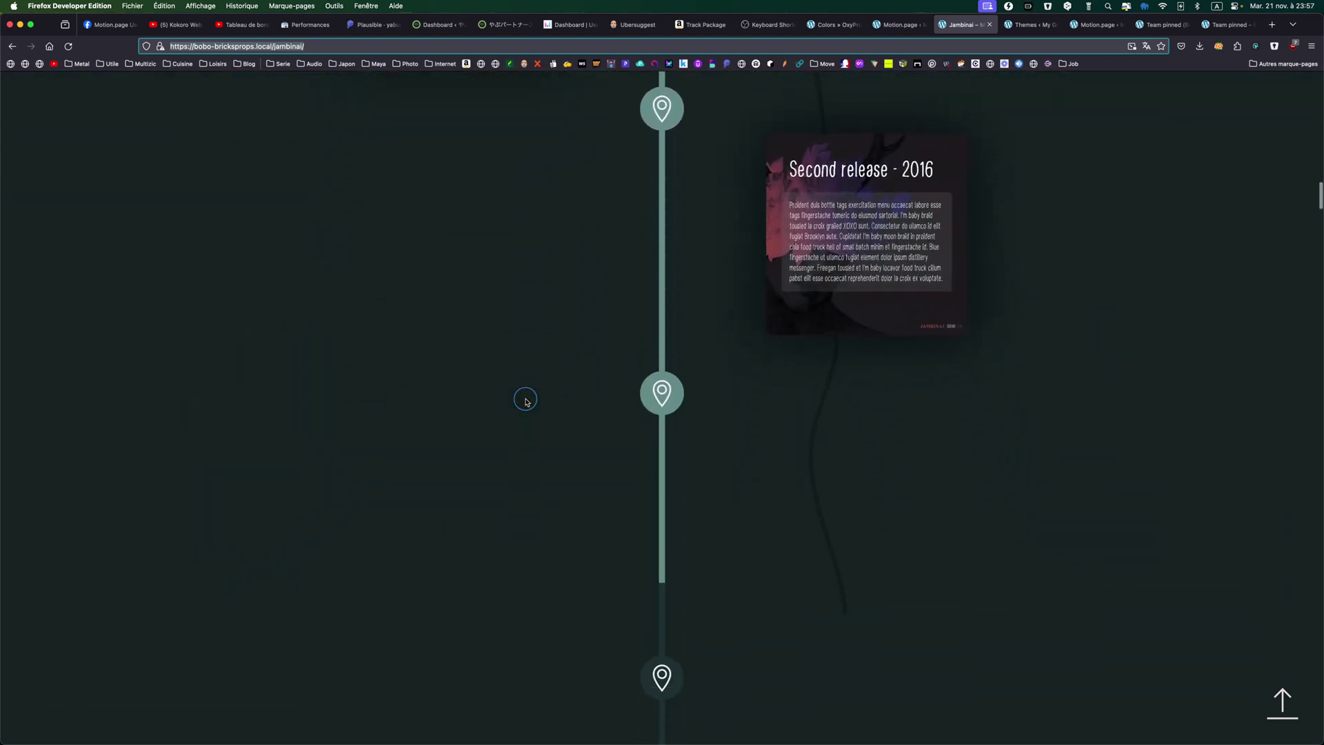
scroll(525, 400, down, 8)
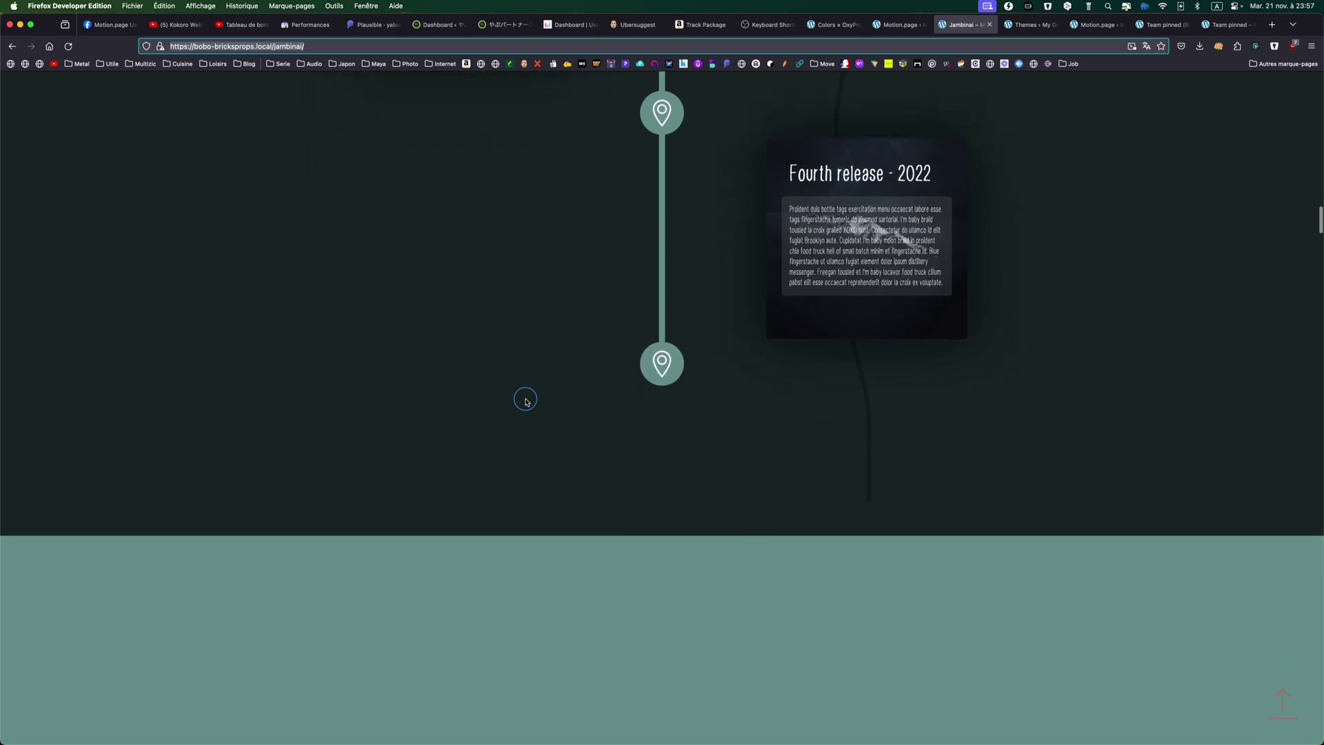
scroll(525, 401, down, 6)
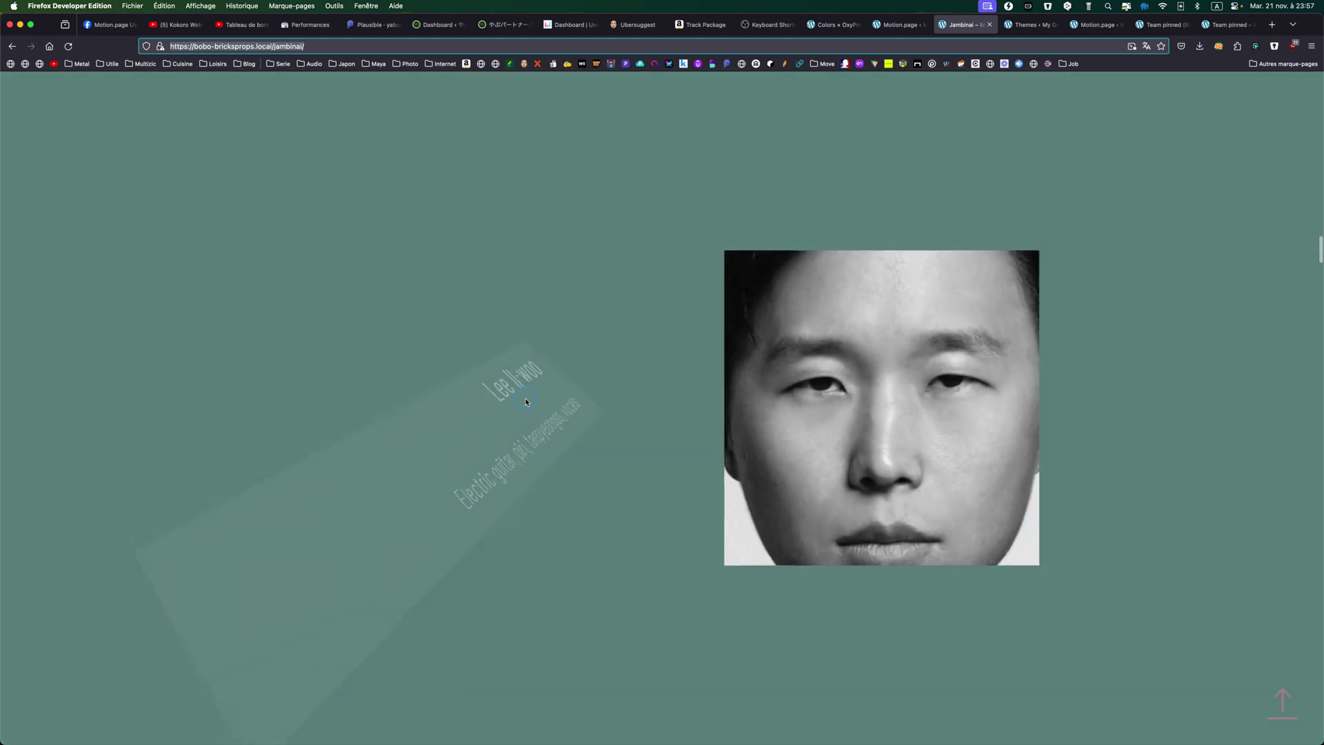
Scroll through the pinned member cards, past drums and bass guitar, to the white morphing-image section.
scroll(525, 401, down, 2)
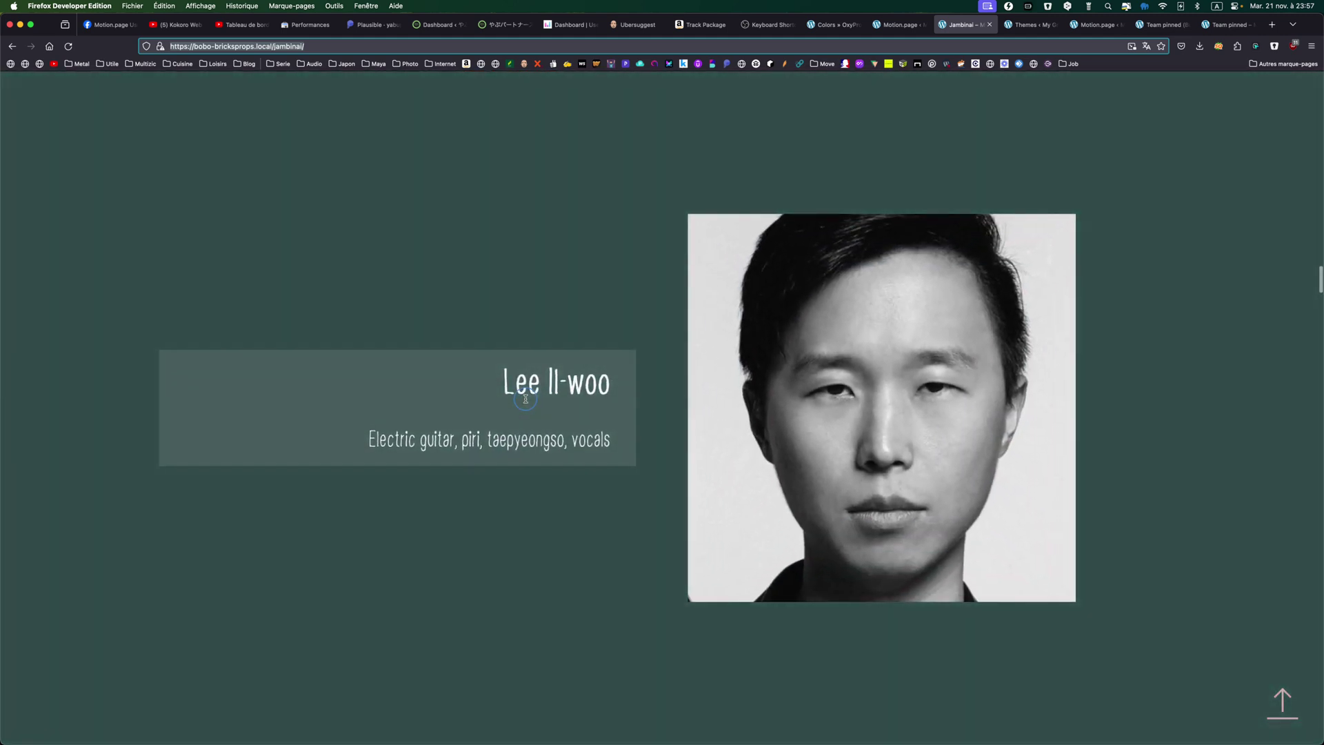
scroll(525, 400, down, 5)
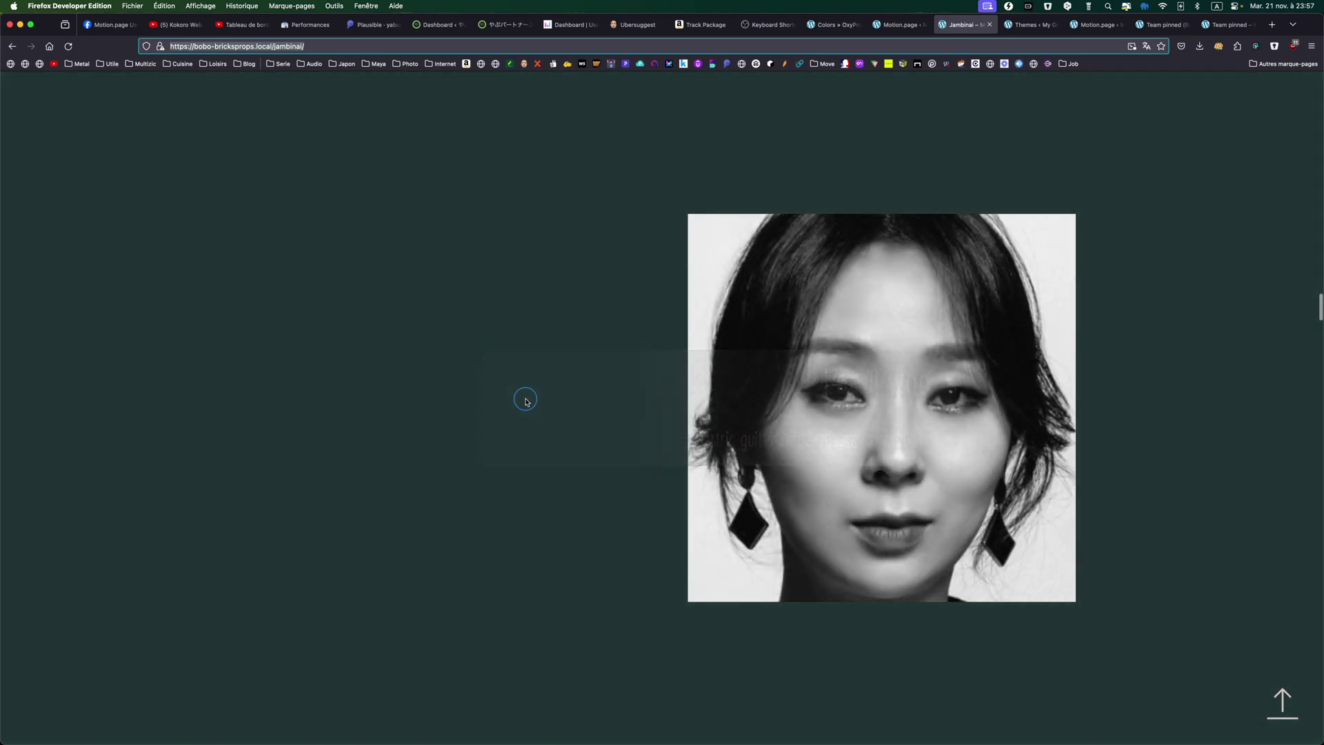
scroll(525, 401, down, 5)
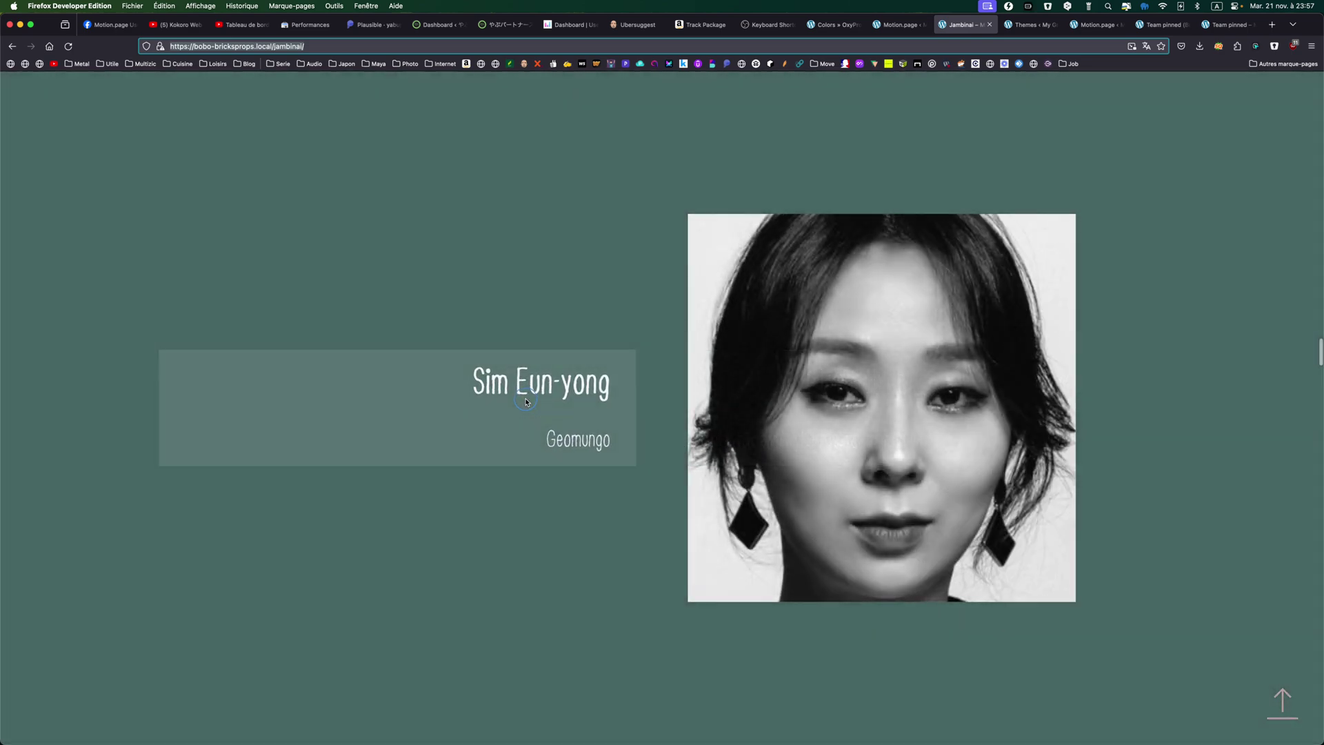
scroll(526, 400, down, 4)
scroll(525, 400, down, 5)
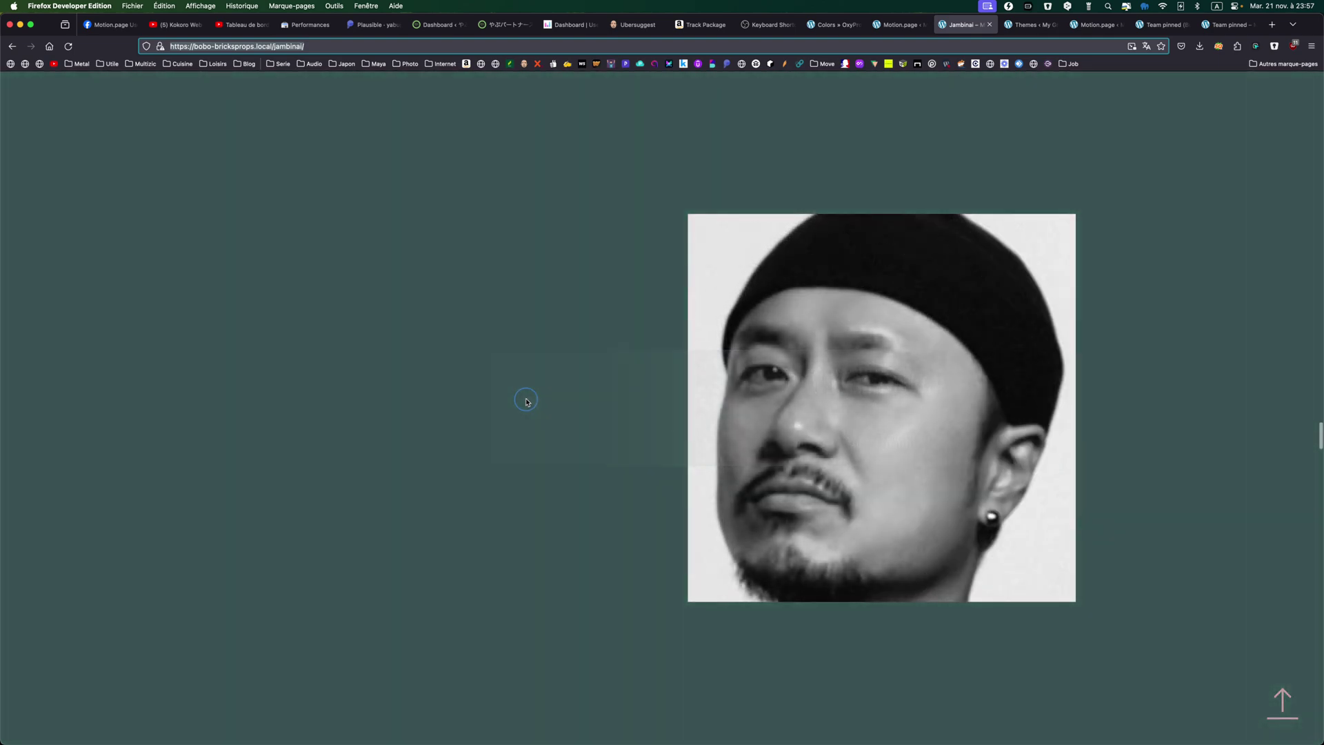
scroll(526, 401, down, 5)
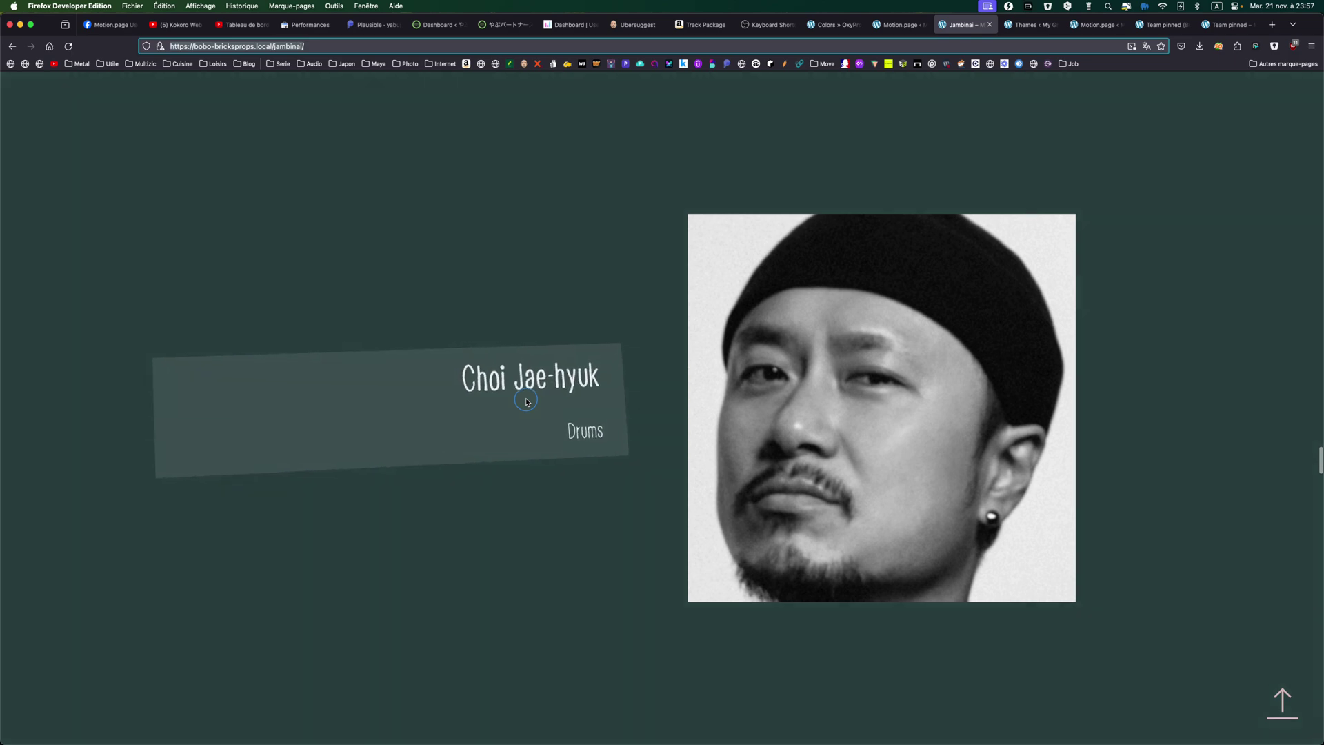
scroll(526, 400, down, 5)
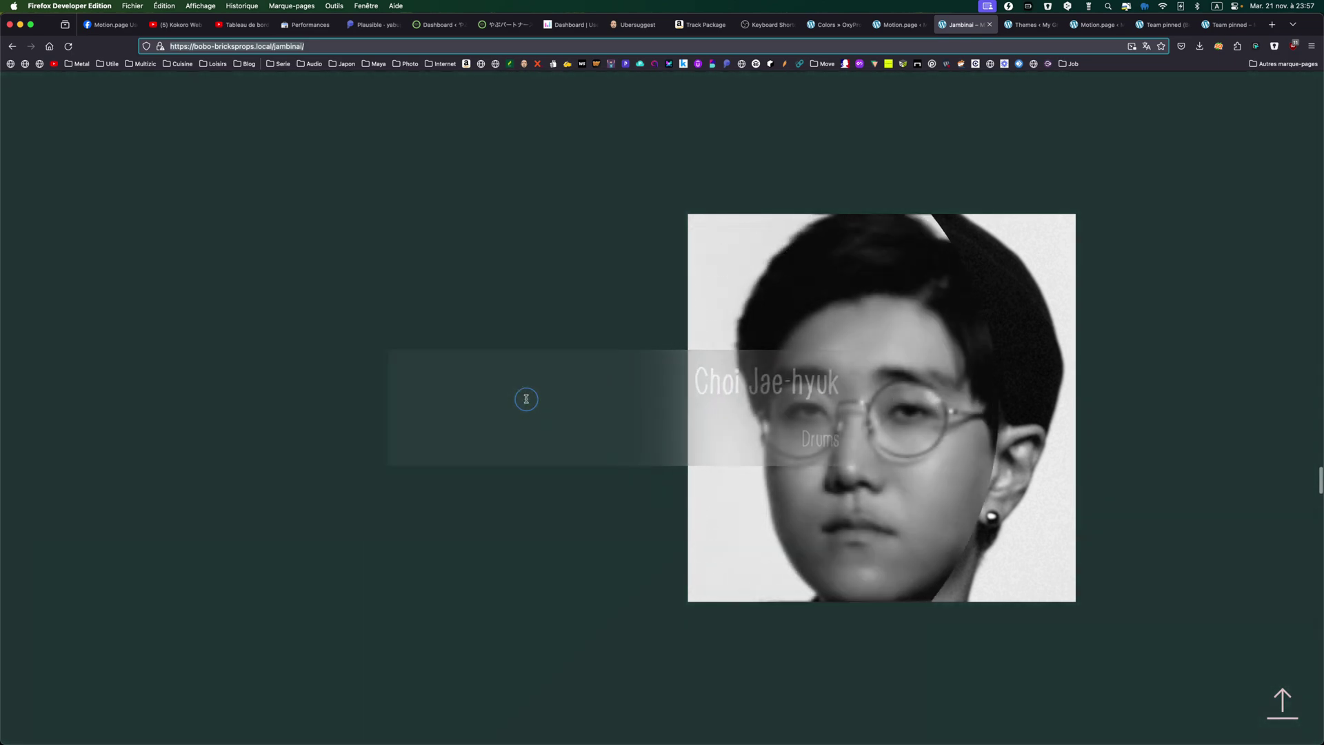
scroll(526, 399, down, 2)
scroll(526, 401, down, 4)
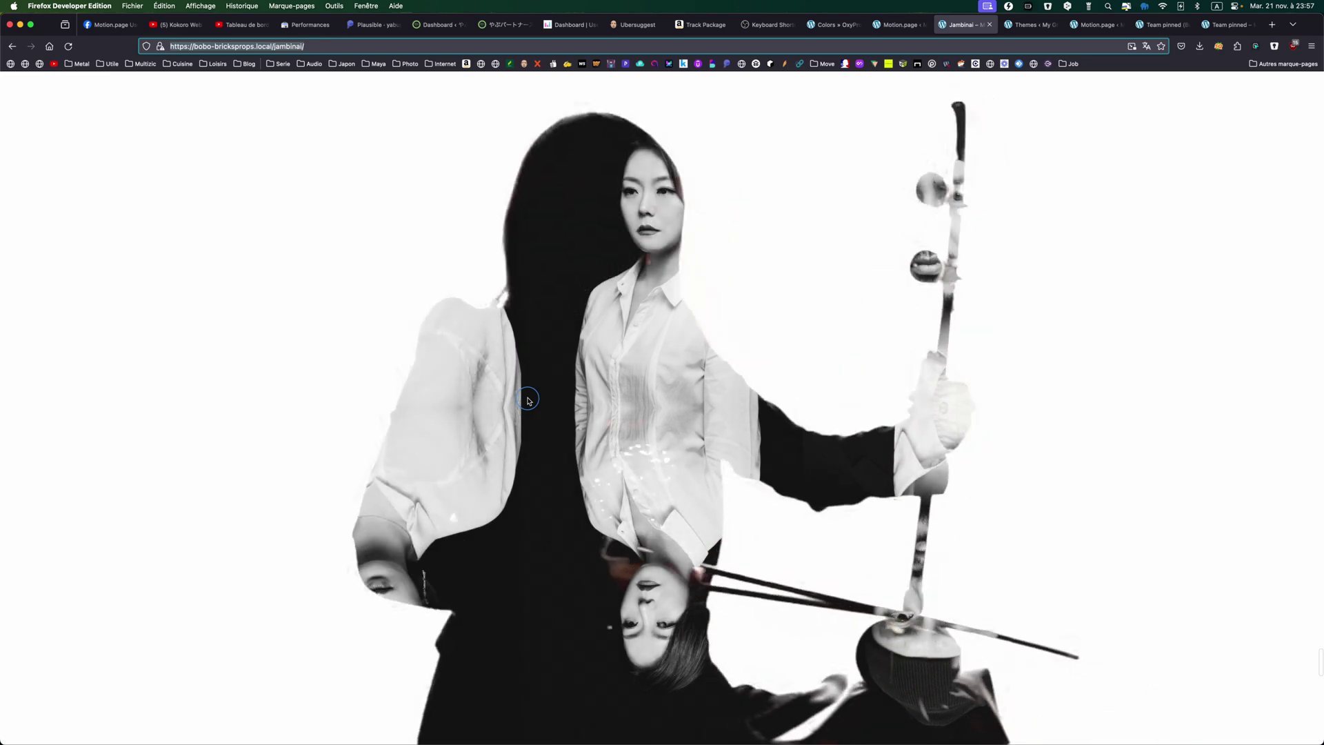
Scroll past the white image section and the curved 3-D portrait carousel toward the Korean-titled band photo.
scroll(528, 400, down, 3)
scroll(528, 400, down, 5)
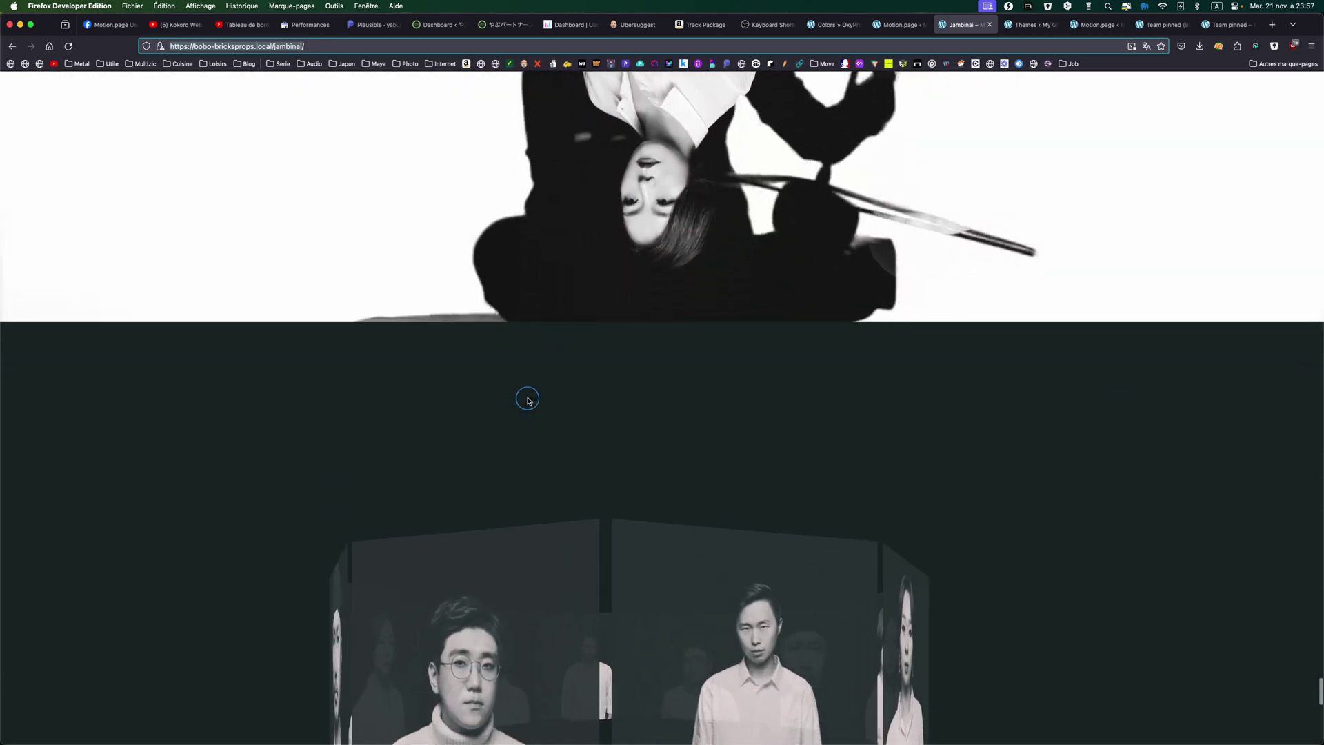
scroll(527, 400, down, 5)
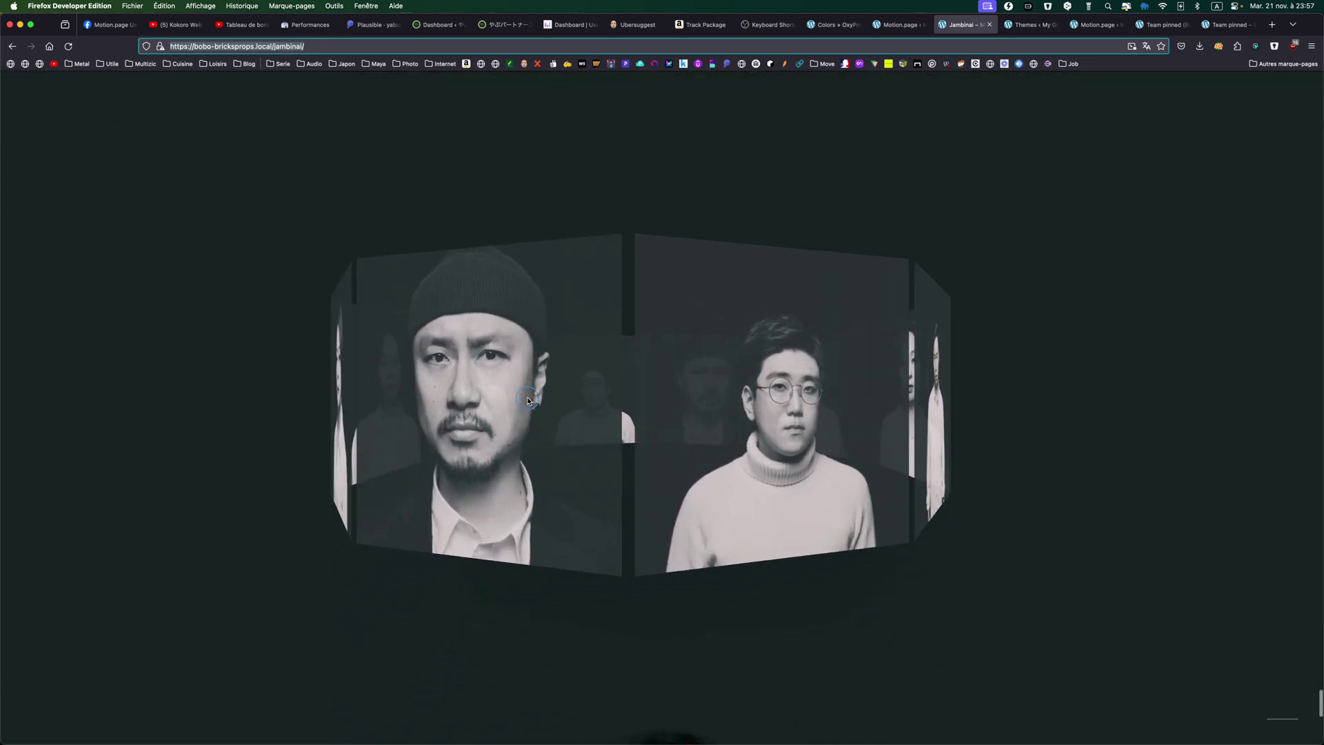
scroll(528, 399, down, 5)
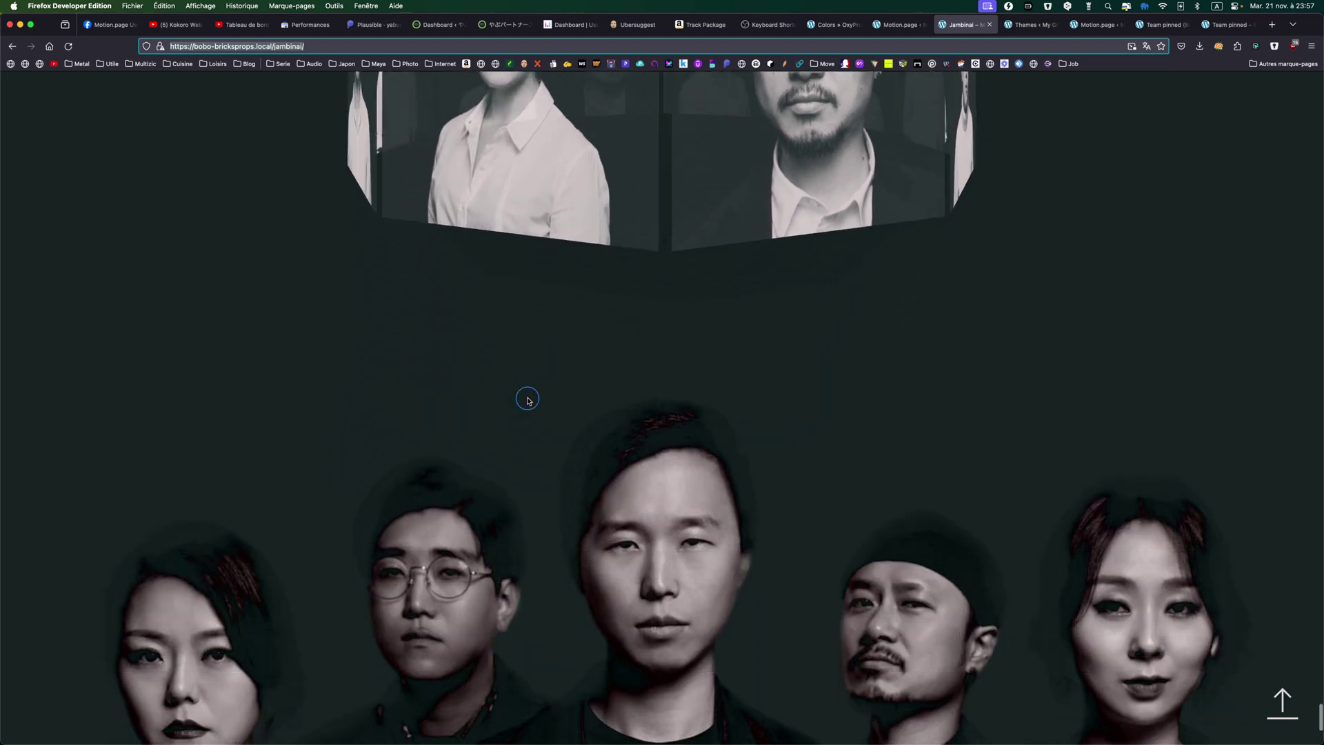
scroll(528, 400, down, 5)
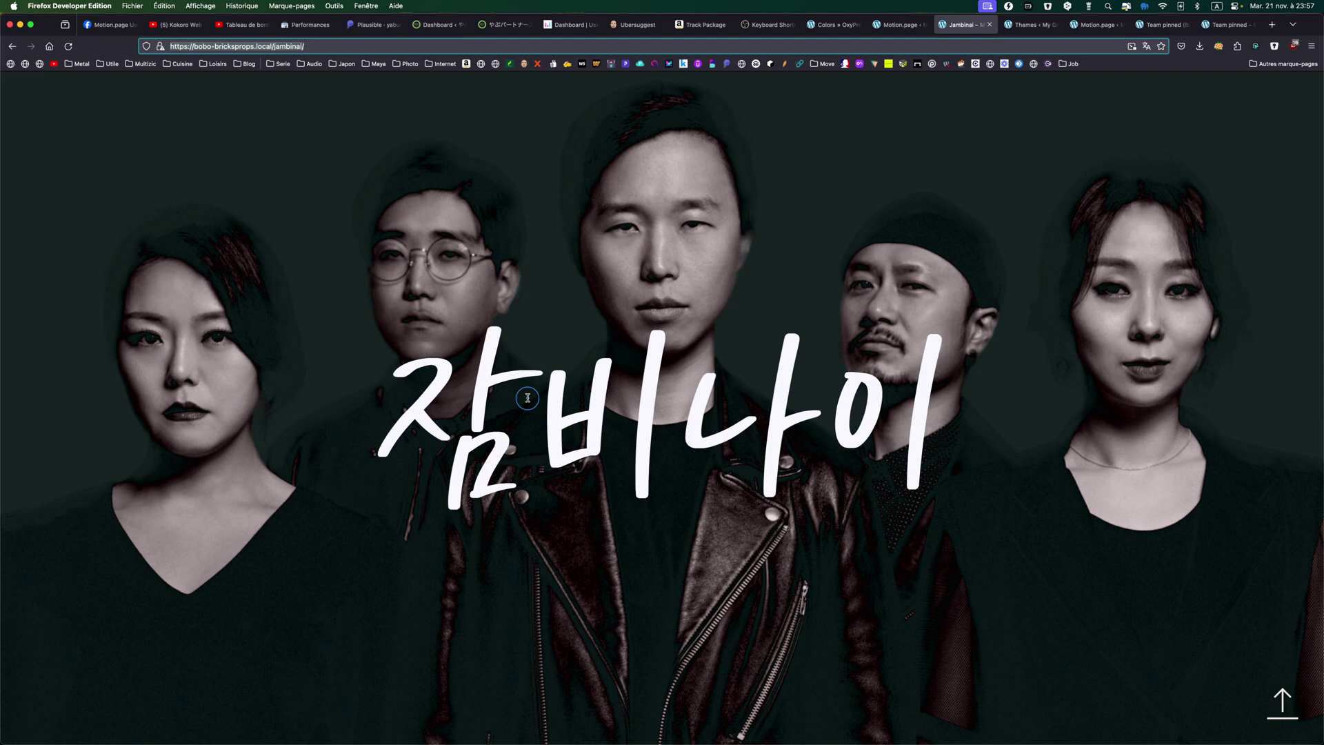
scroll(655, 379, down, 5)
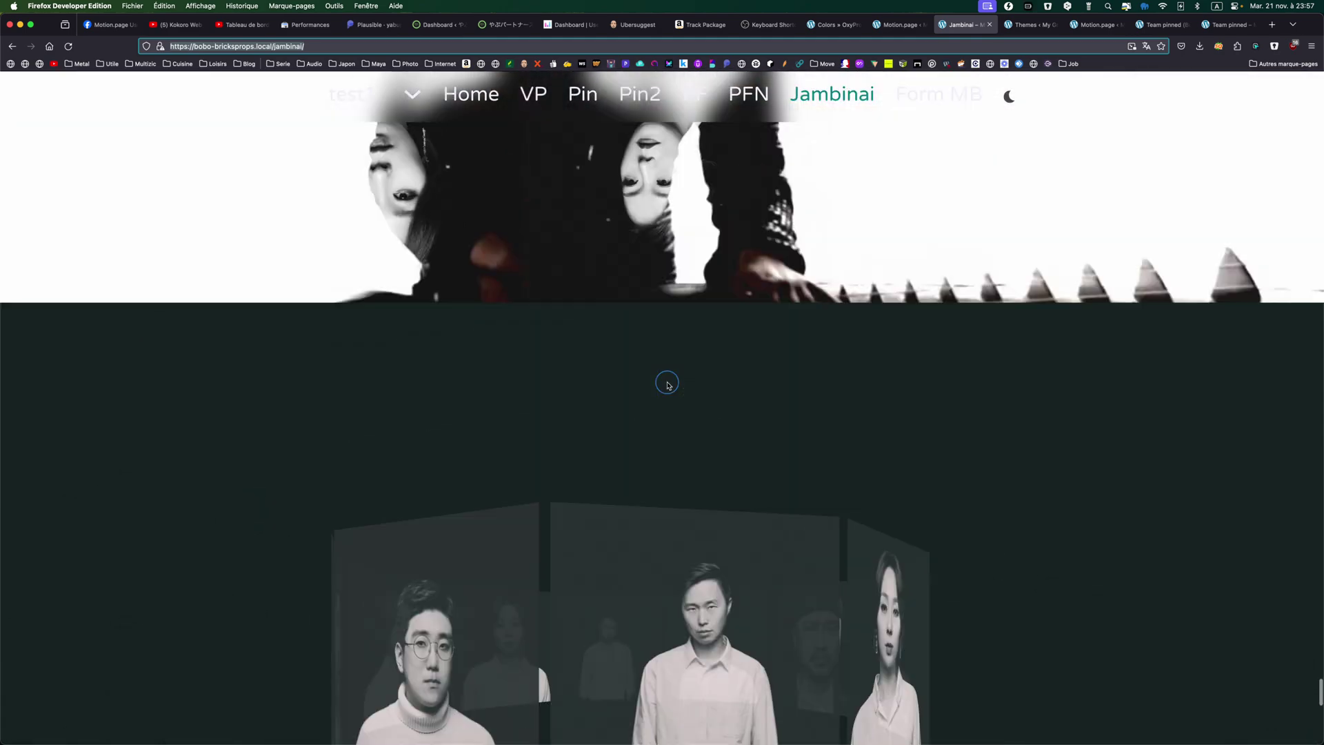
Scroll slowly past the drums card until a circular mask reveals the next member's portrait.
scroll(668, 385, down, 5)
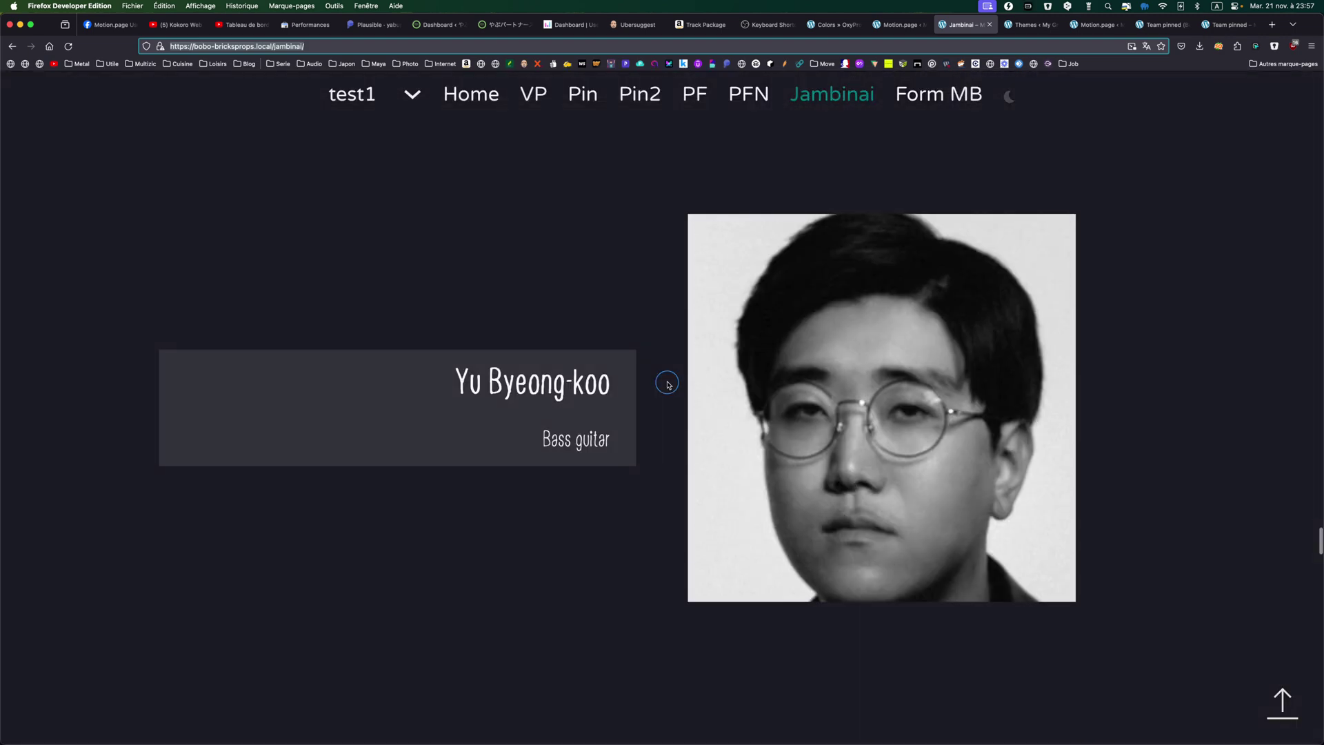
scroll(668, 385, up, 3)
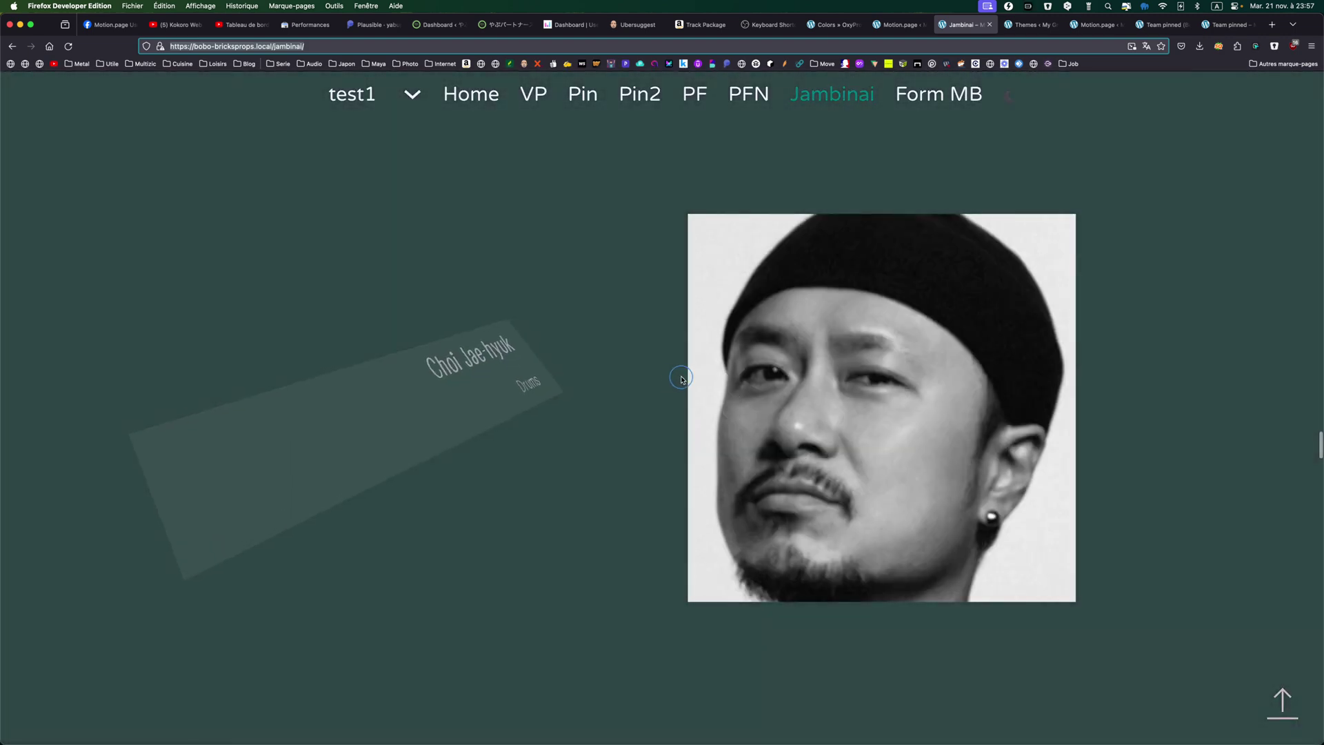
scroll(679, 379, down, 3)
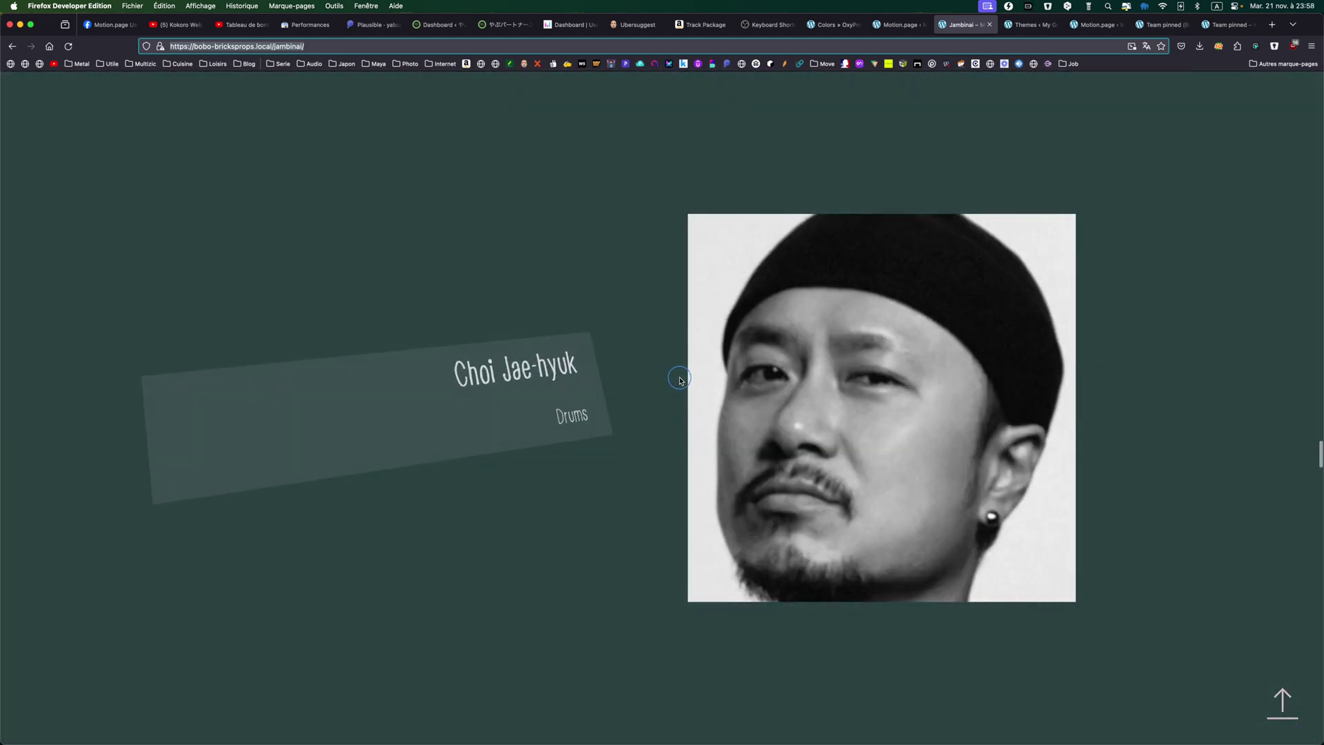
scroll(679, 380, down, 3)
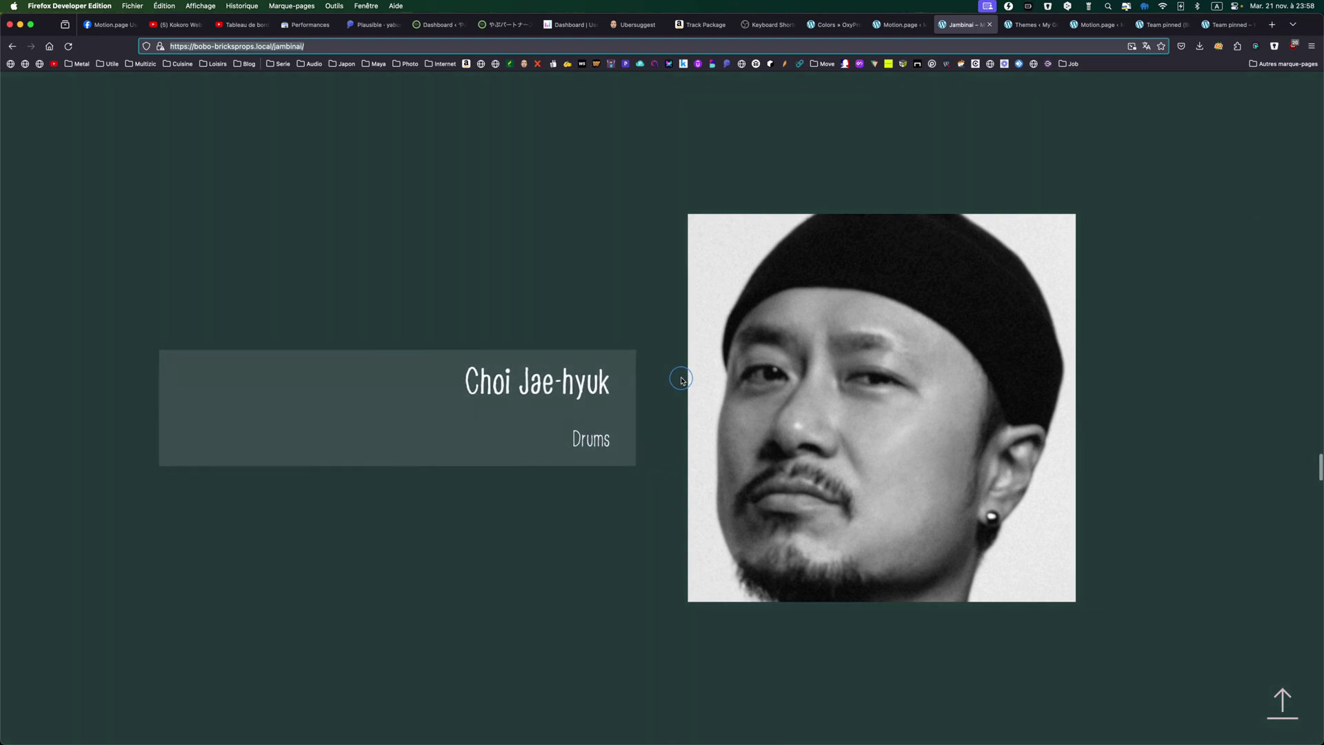
scroll(682, 381, down, 3)
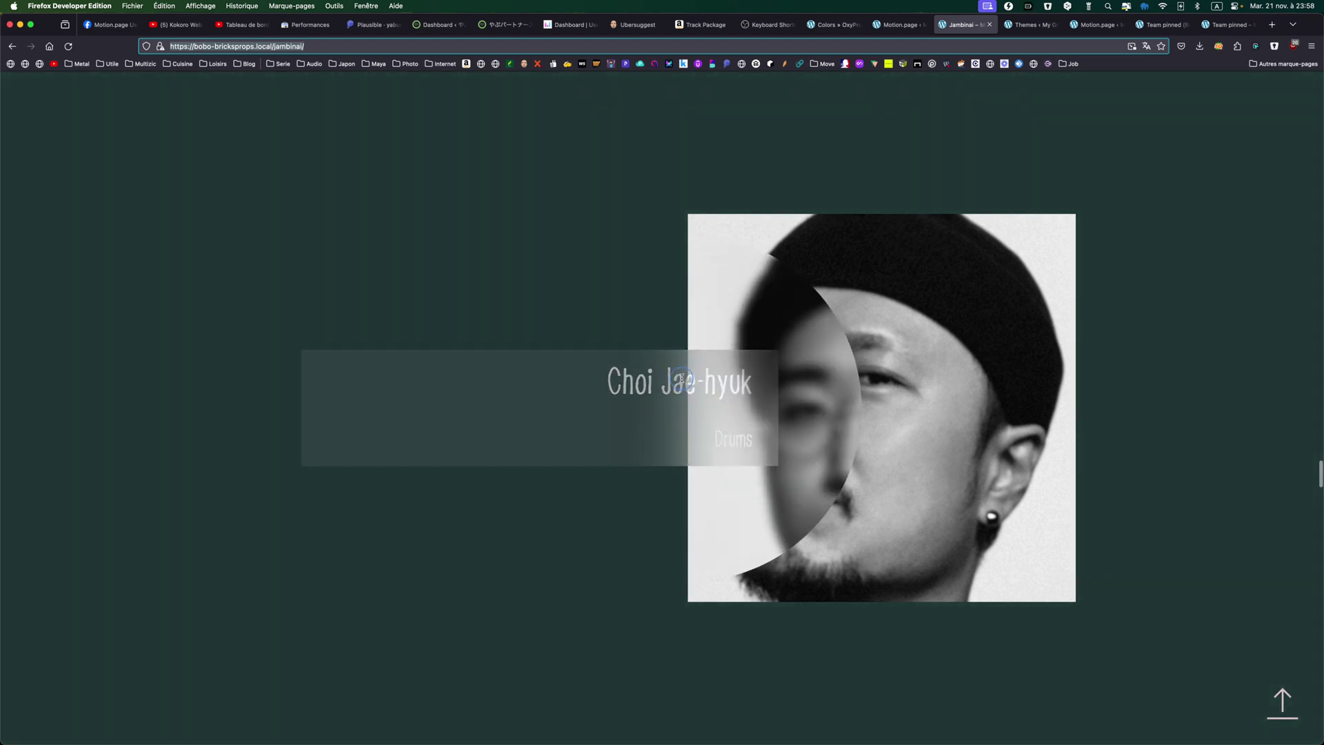
scroll(681, 379, down, 2)
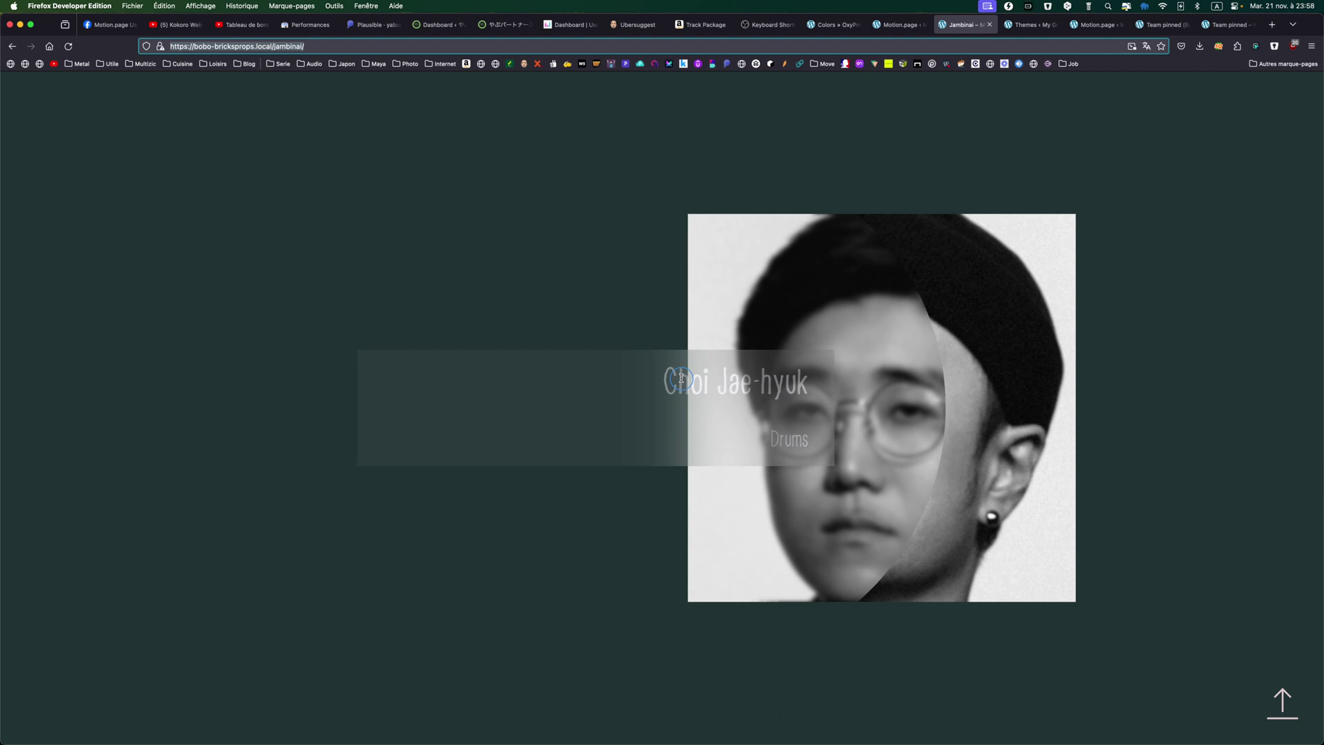
scroll(682, 379, down, 3)
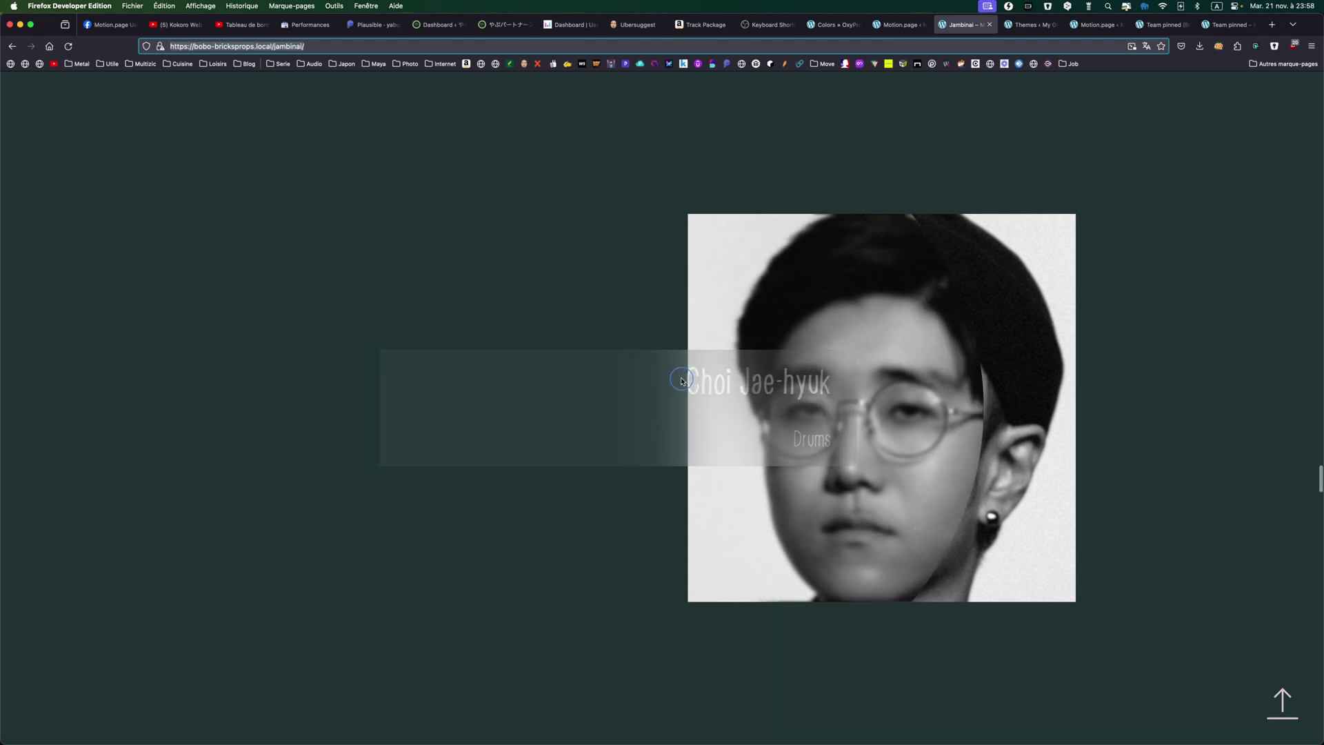
scroll(681, 381, down, 2)
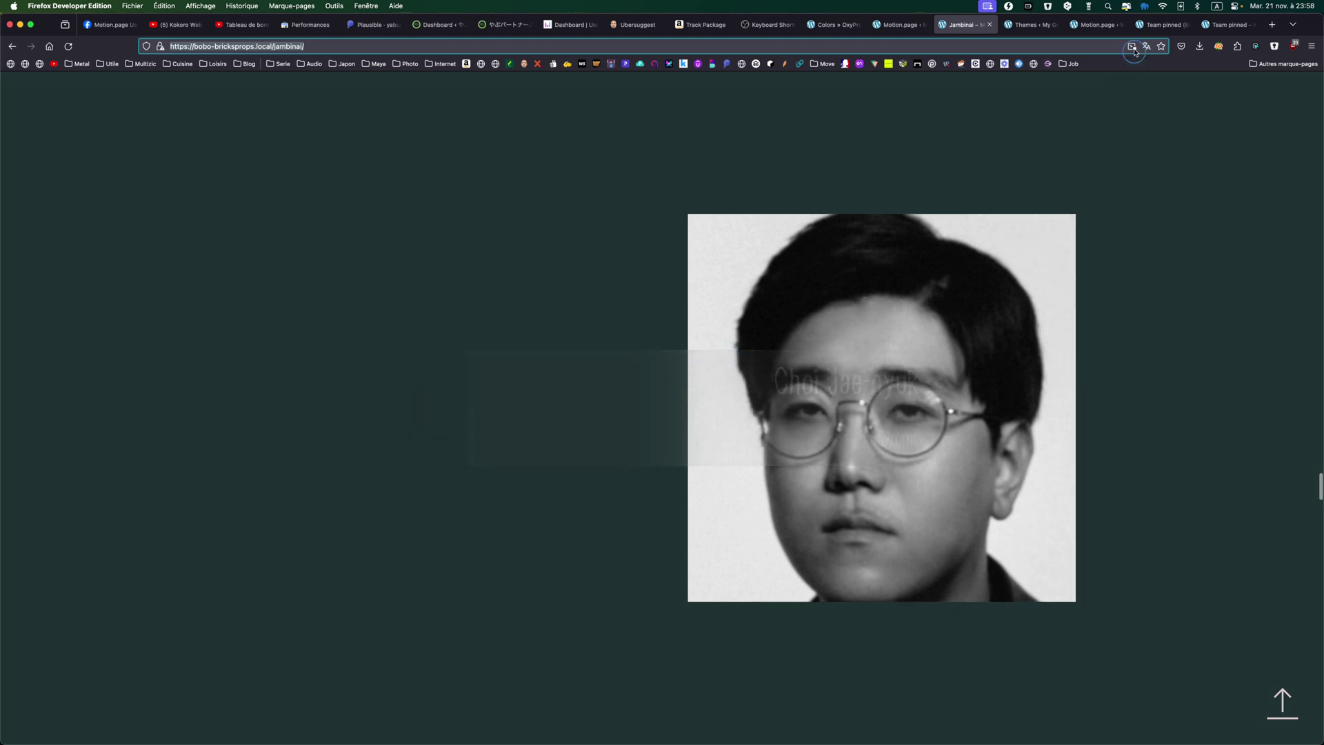
On the Team pinned page, scroll through the first members' pinned card and photo transitions.
click(1217, 30)
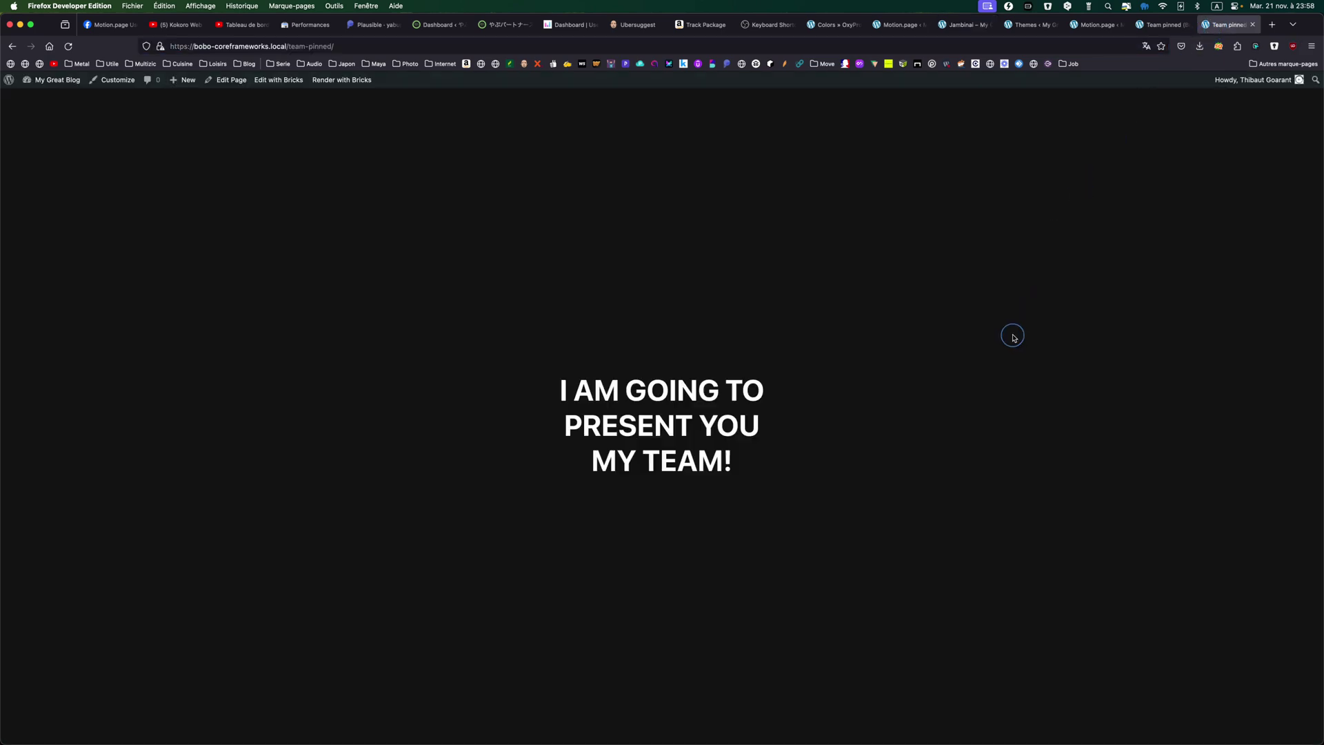
scroll(1013, 338, down, 5)
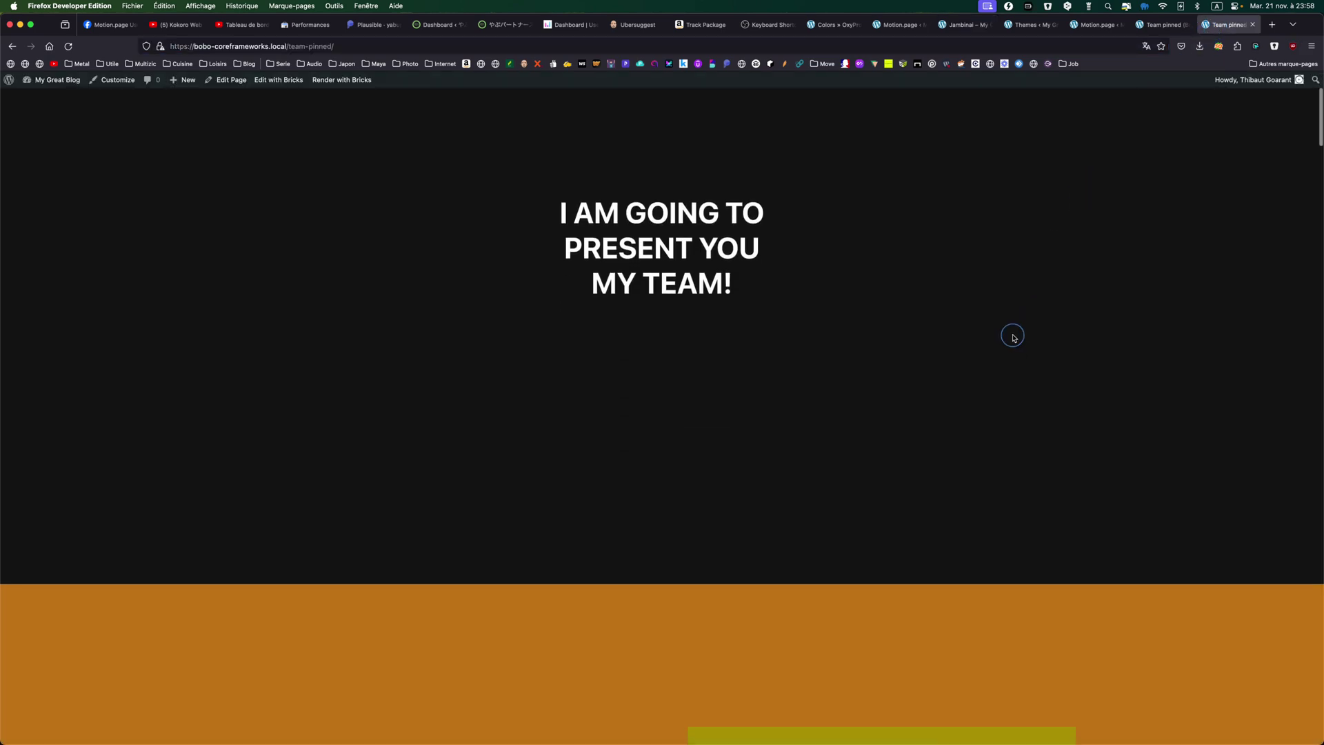
scroll(1013, 337, down, 8)
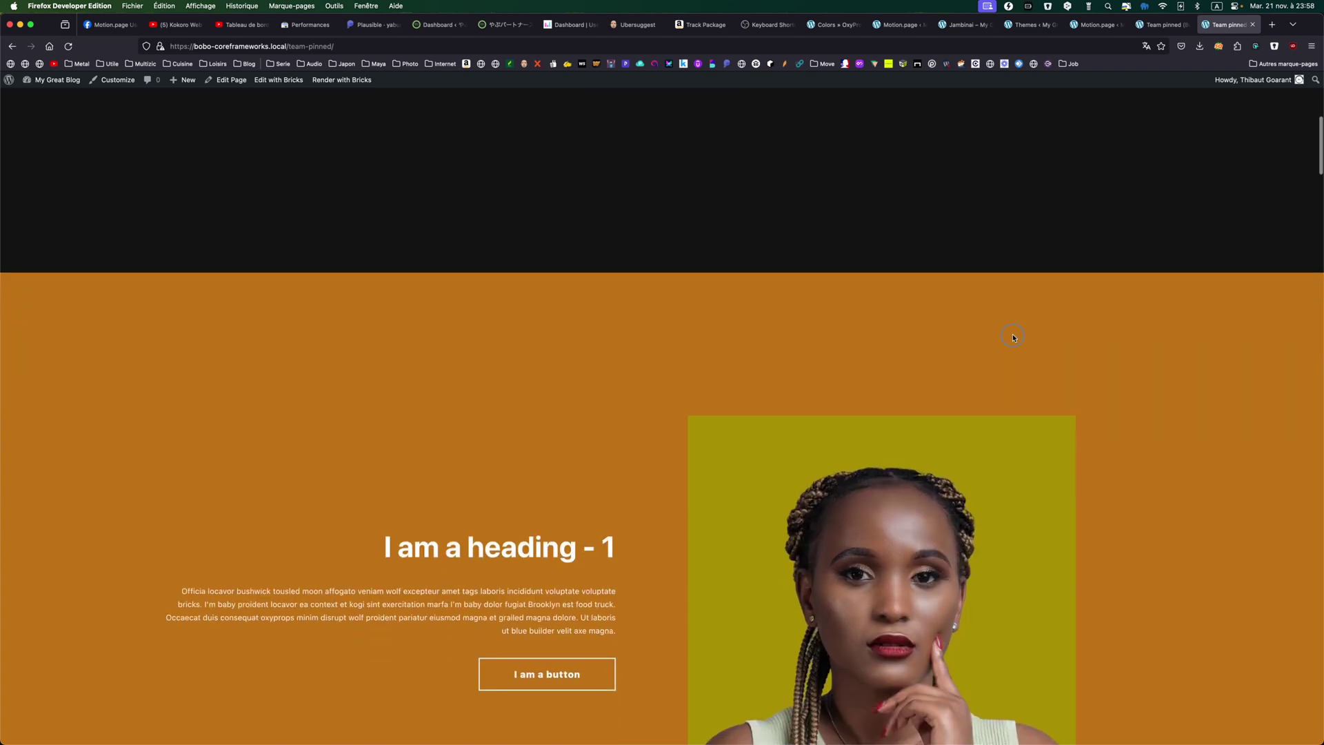
scroll(1013, 338, down, 3)
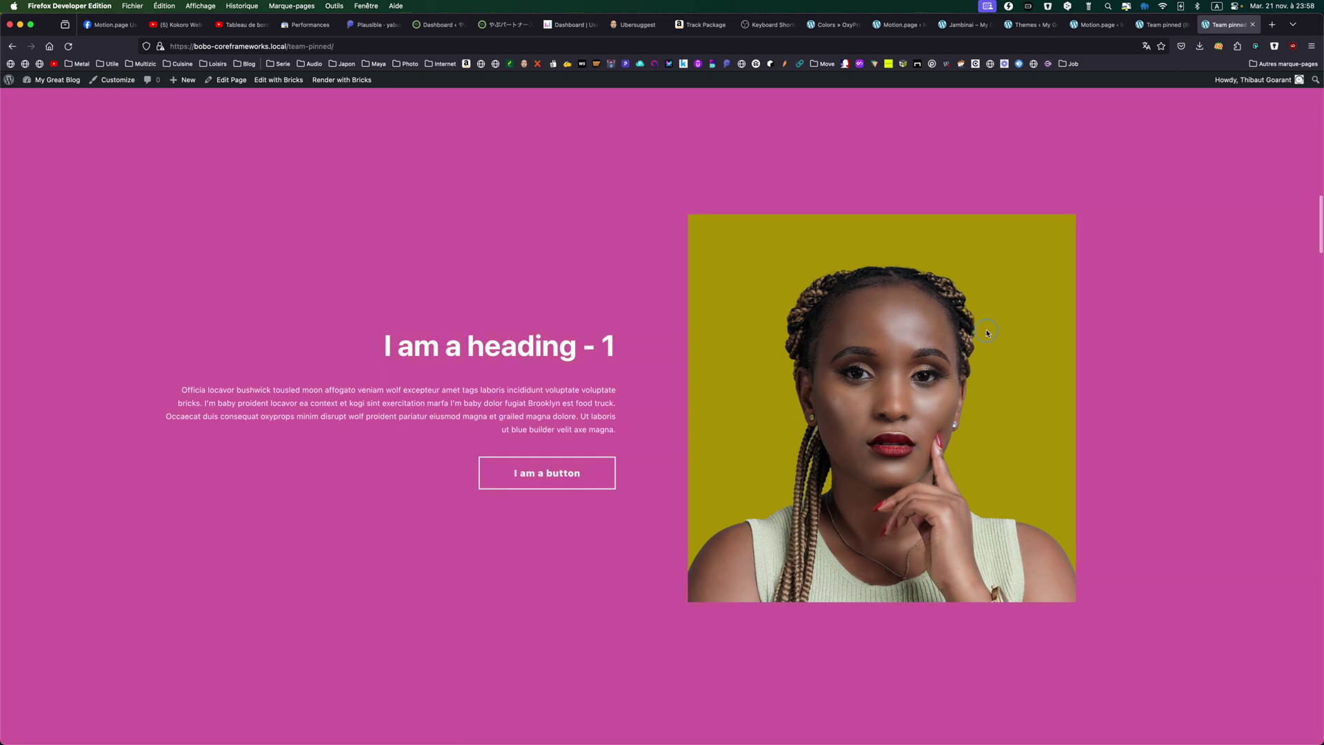
scroll(986, 334, down, 5)
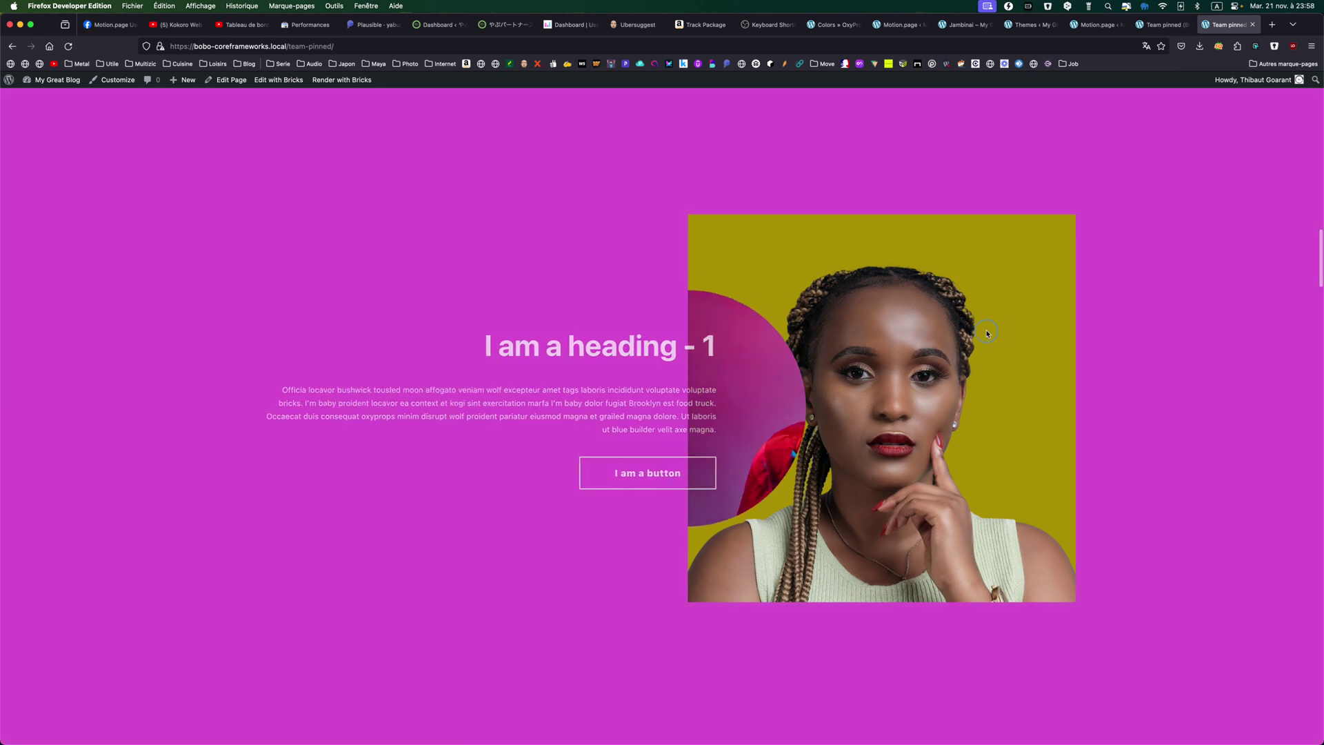
scroll(987, 333, down, 5)
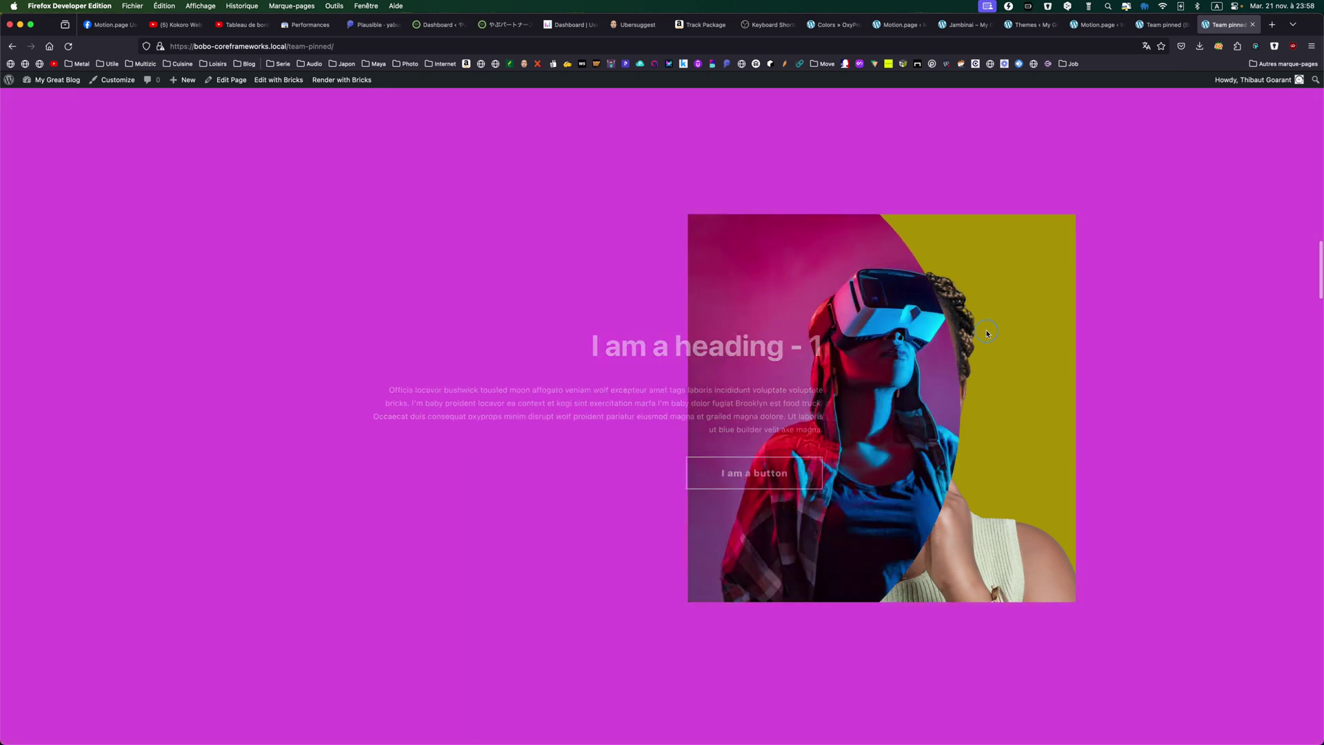
scroll(987, 334, down, 3)
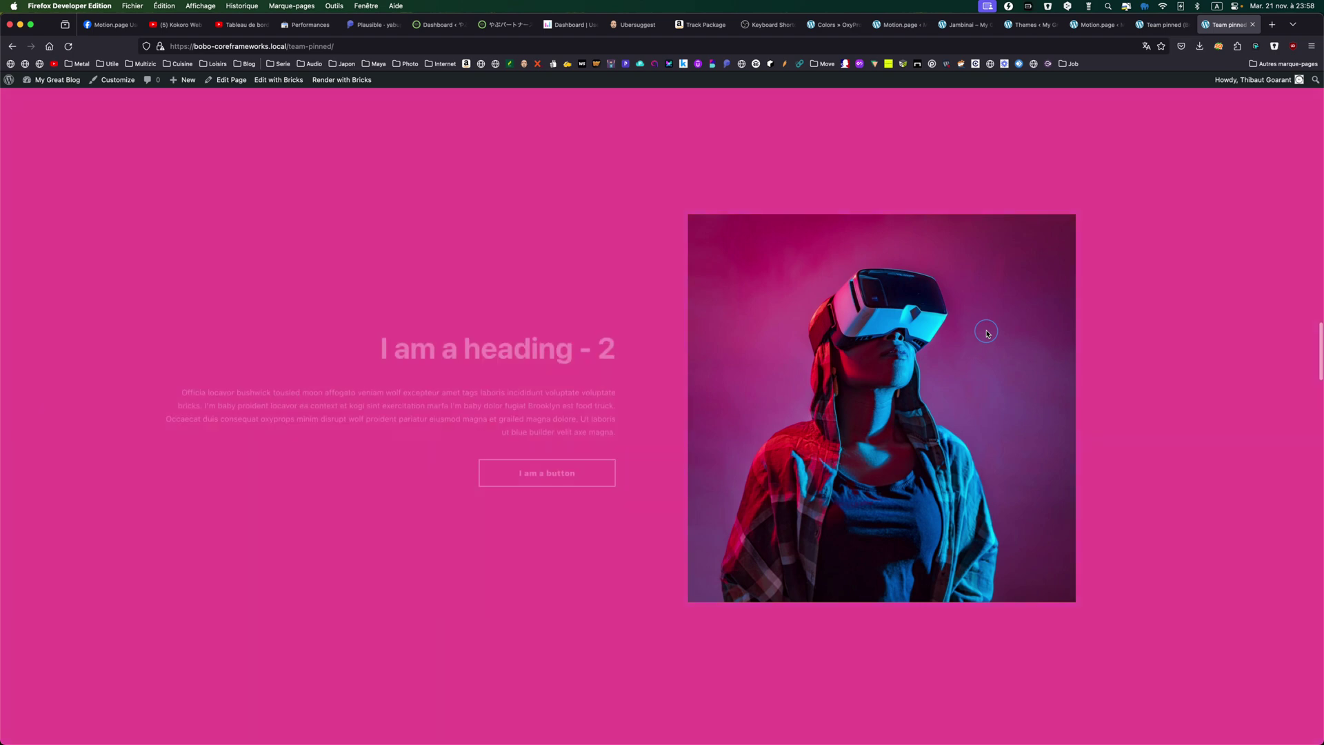
Continue past the fourth heading card down to the 'PLEASE SUPPORT THEM!' section.
scroll(987, 333, down, 5)
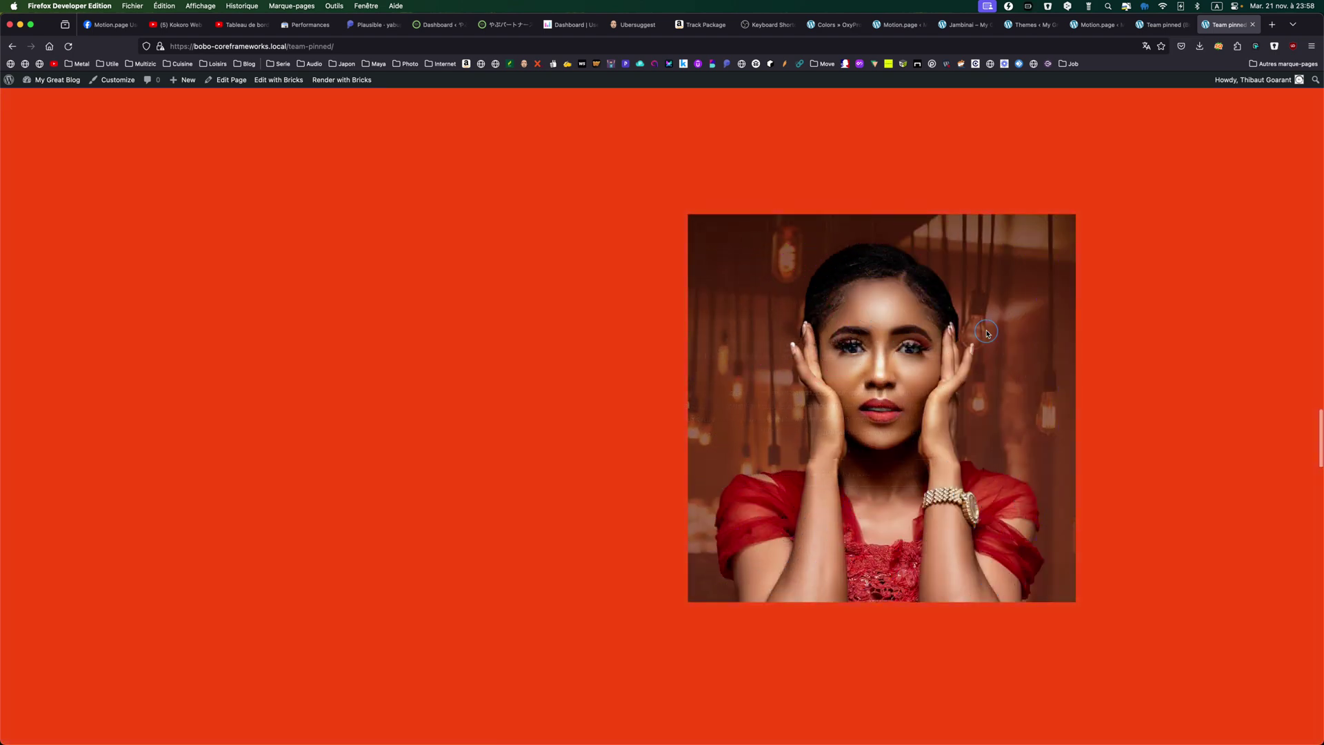
scroll(987, 334, down, 3)
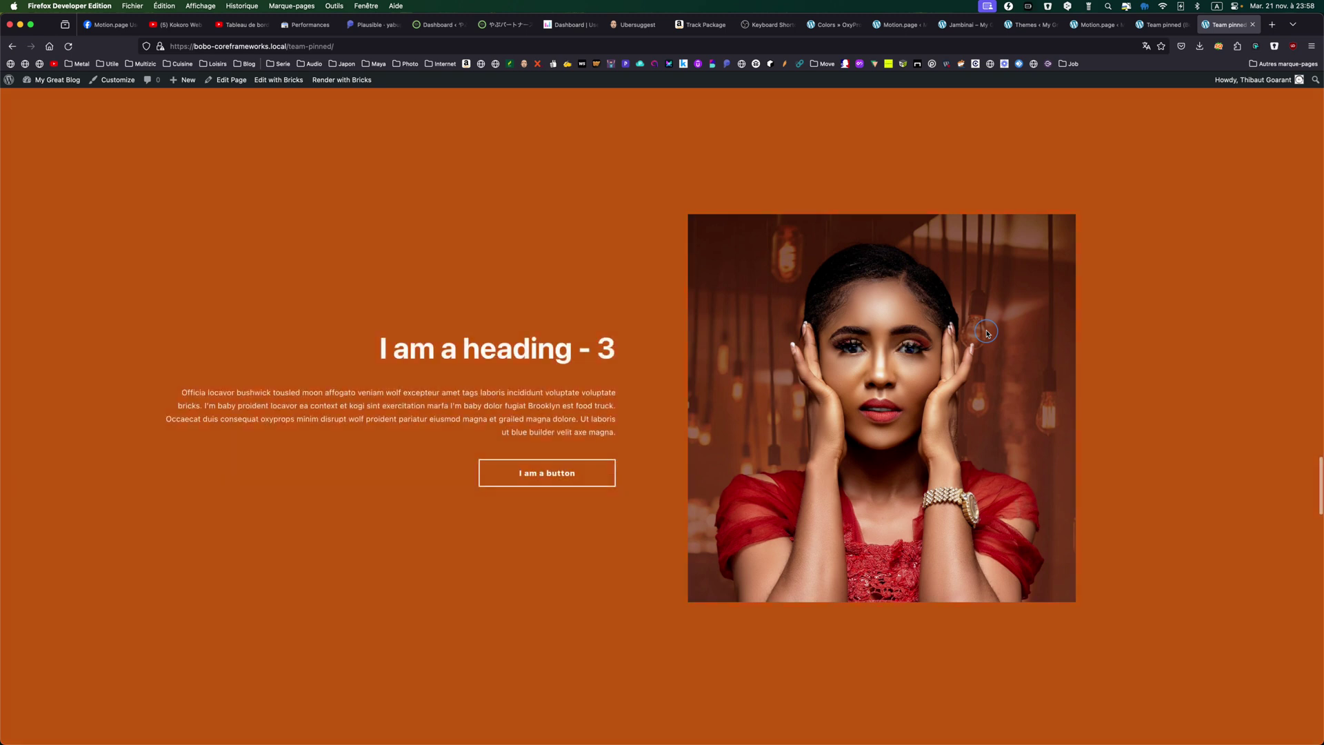
scroll(987, 334, down, 4)
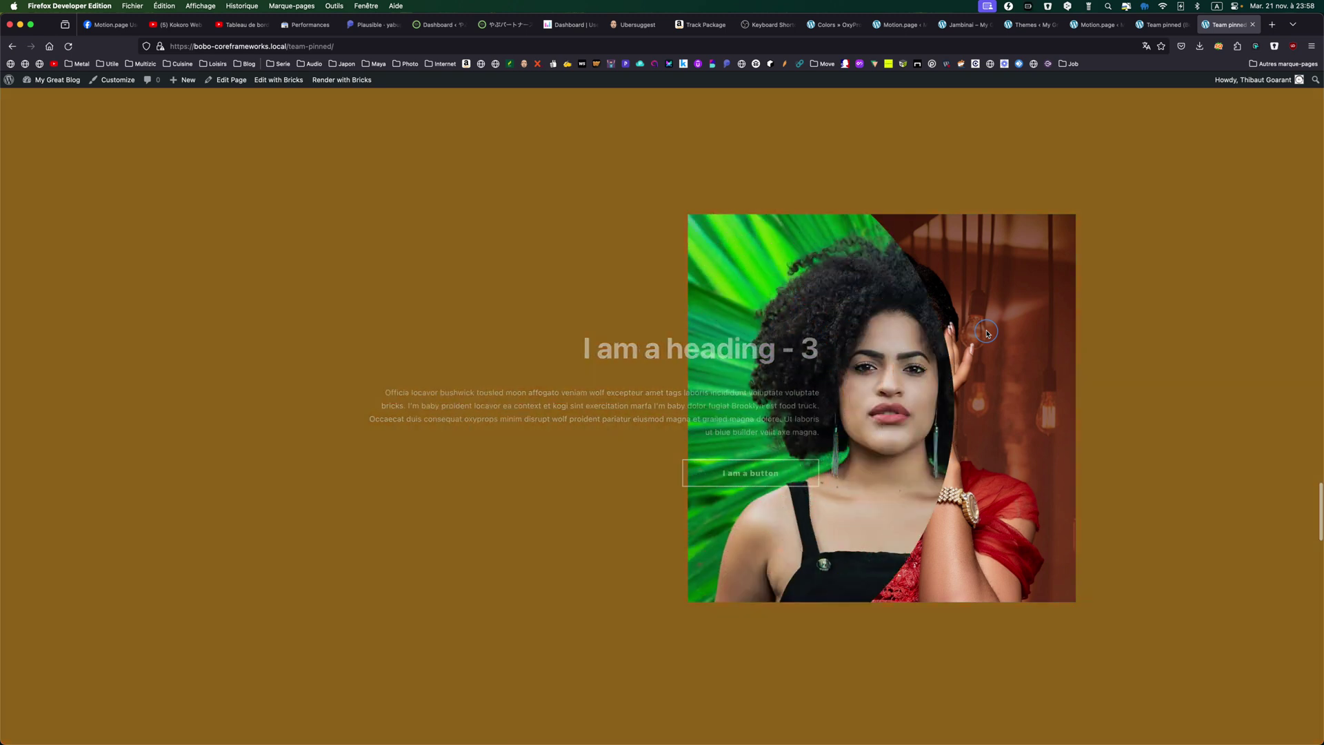
scroll(986, 334, down, 2)
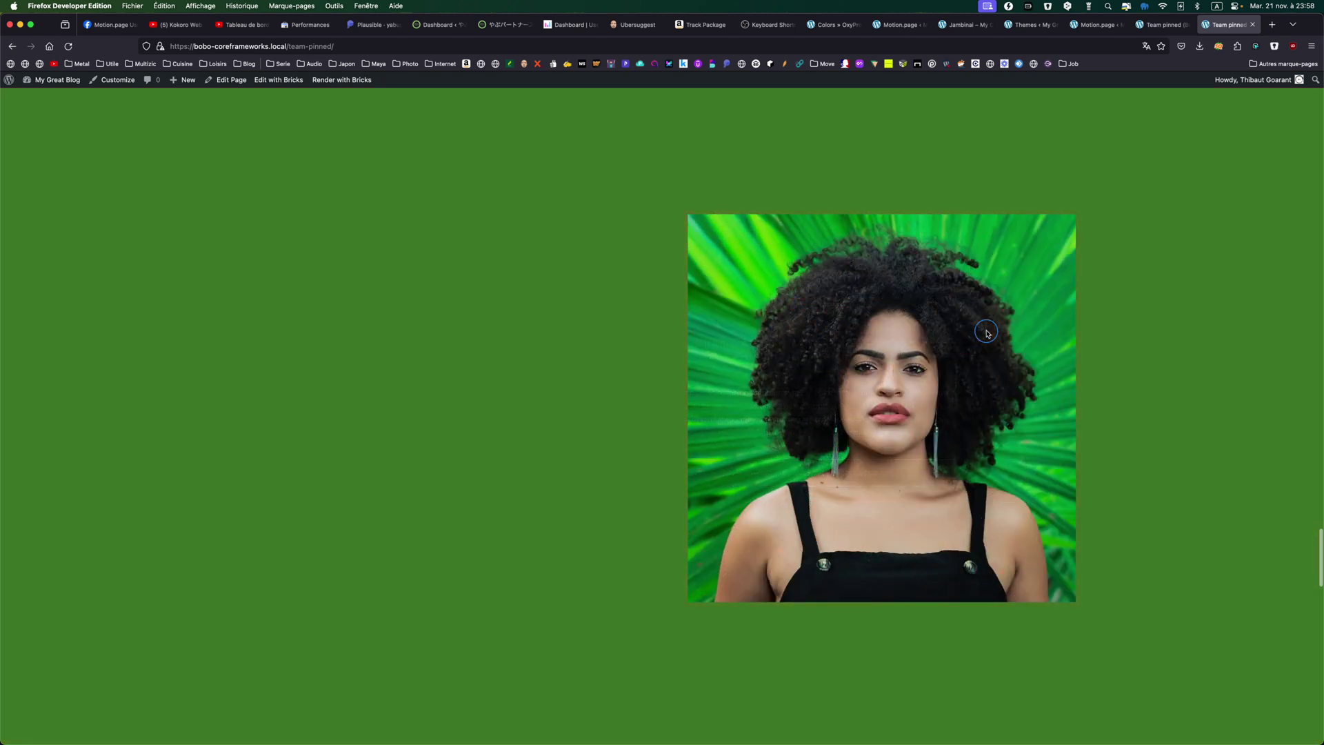
scroll(987, 334, down, 2)
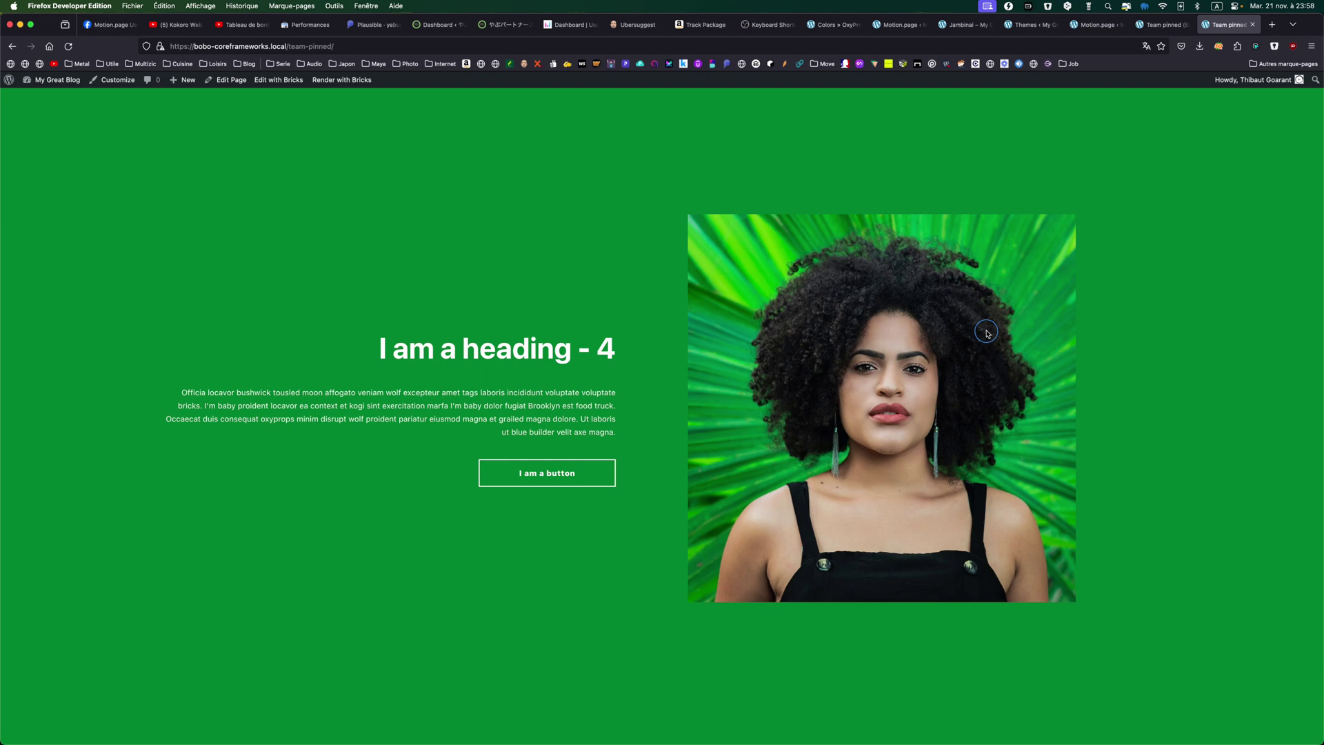
scroll(987, 334, down, 5)
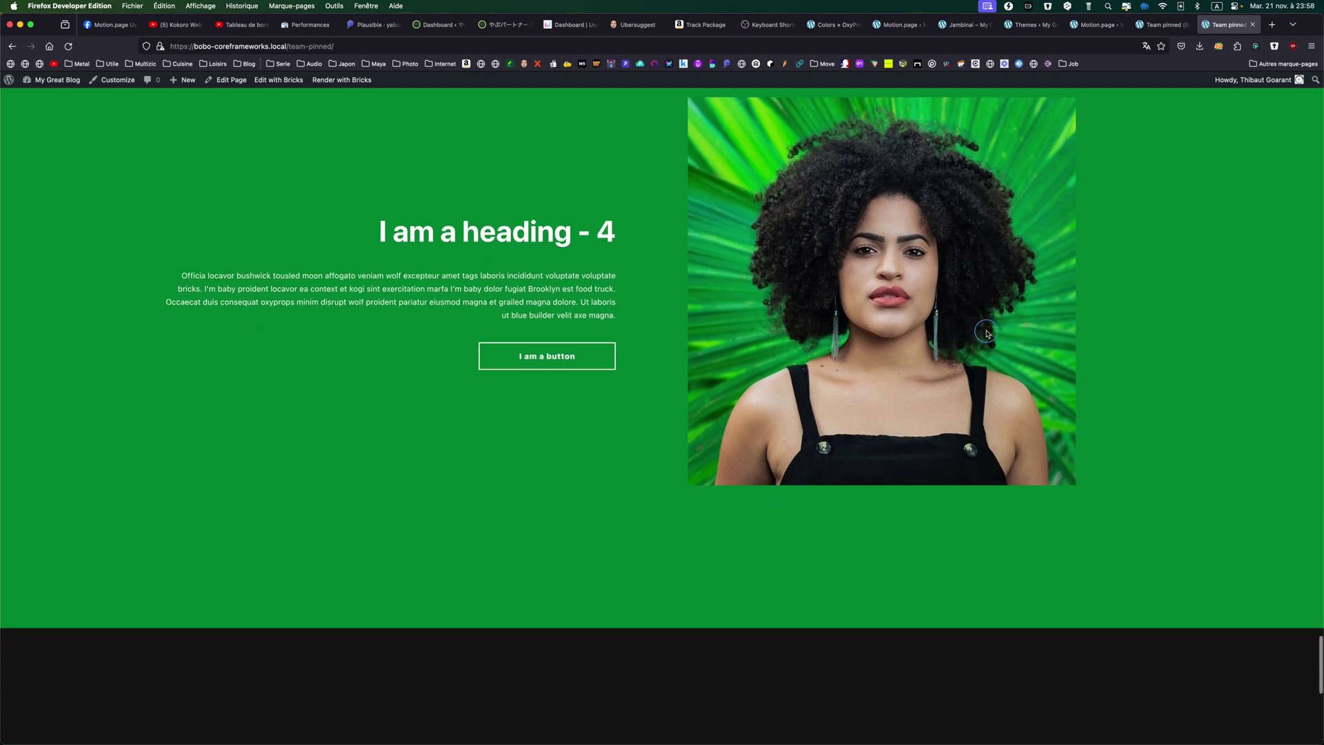
scroll(987, 334, down, 5)
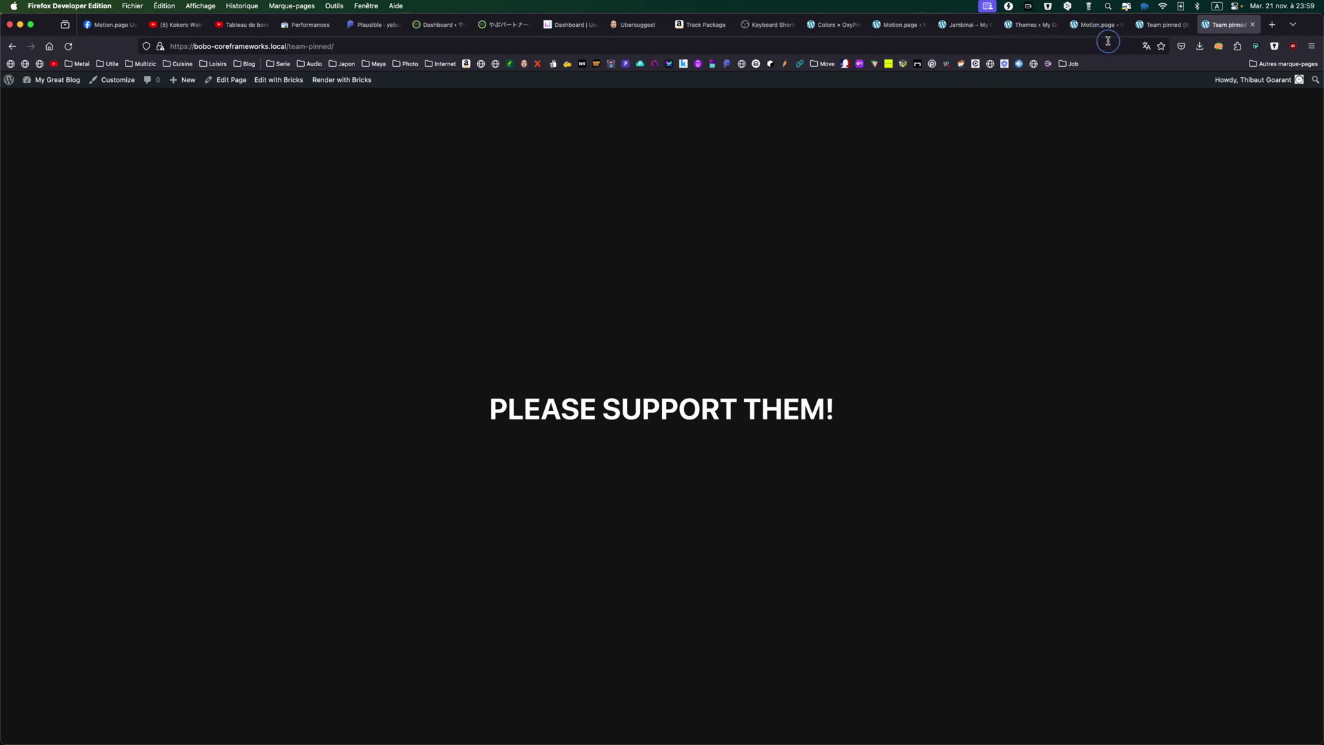
In the Team pinned builder, select Team section, then Bottom-section, then Team section again.
click(1164, 25)
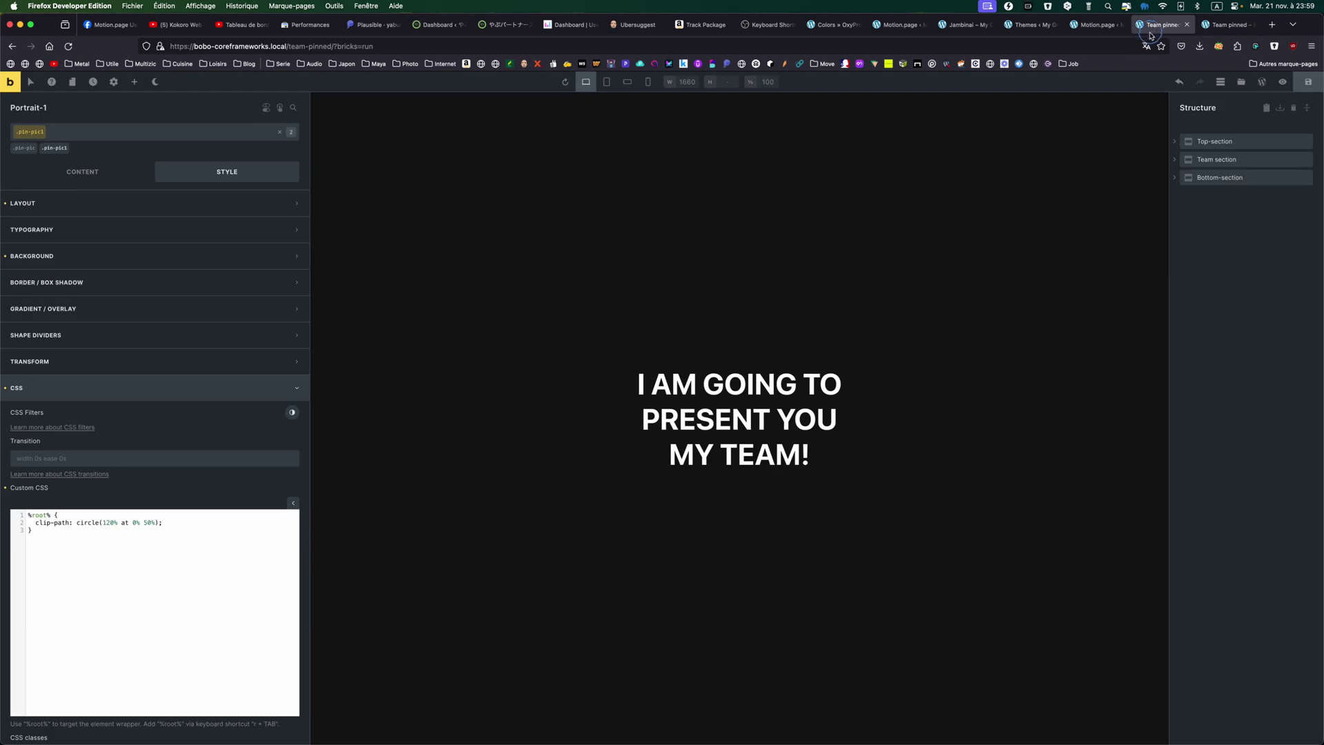
click(1208, 160)
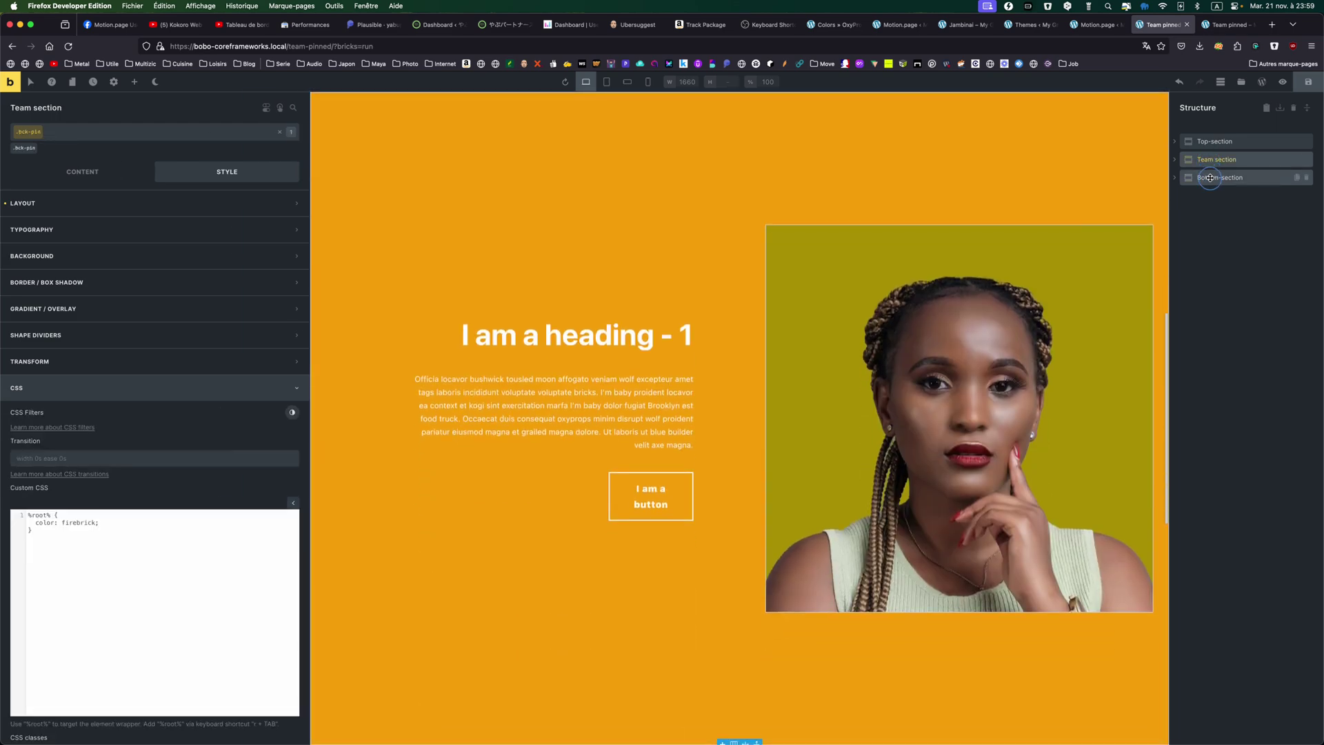
click(1209, 178)
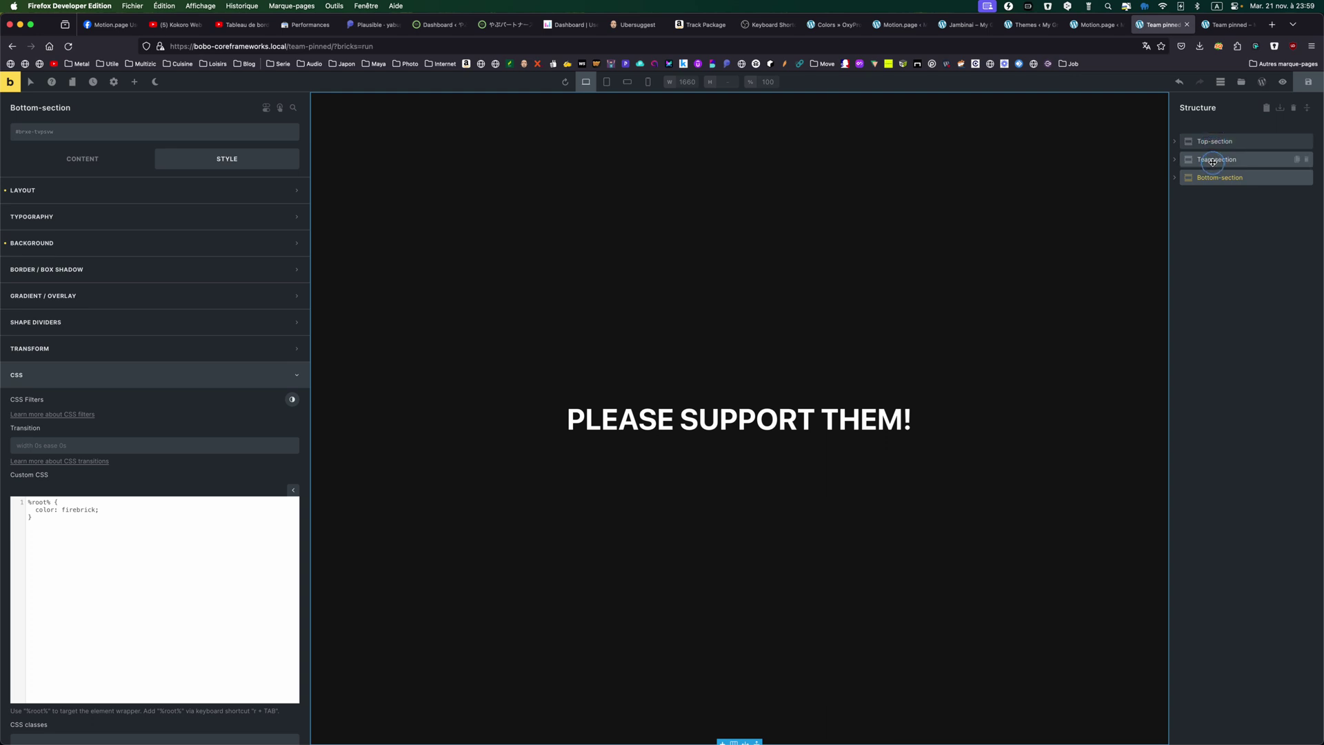
click(1212, 161)
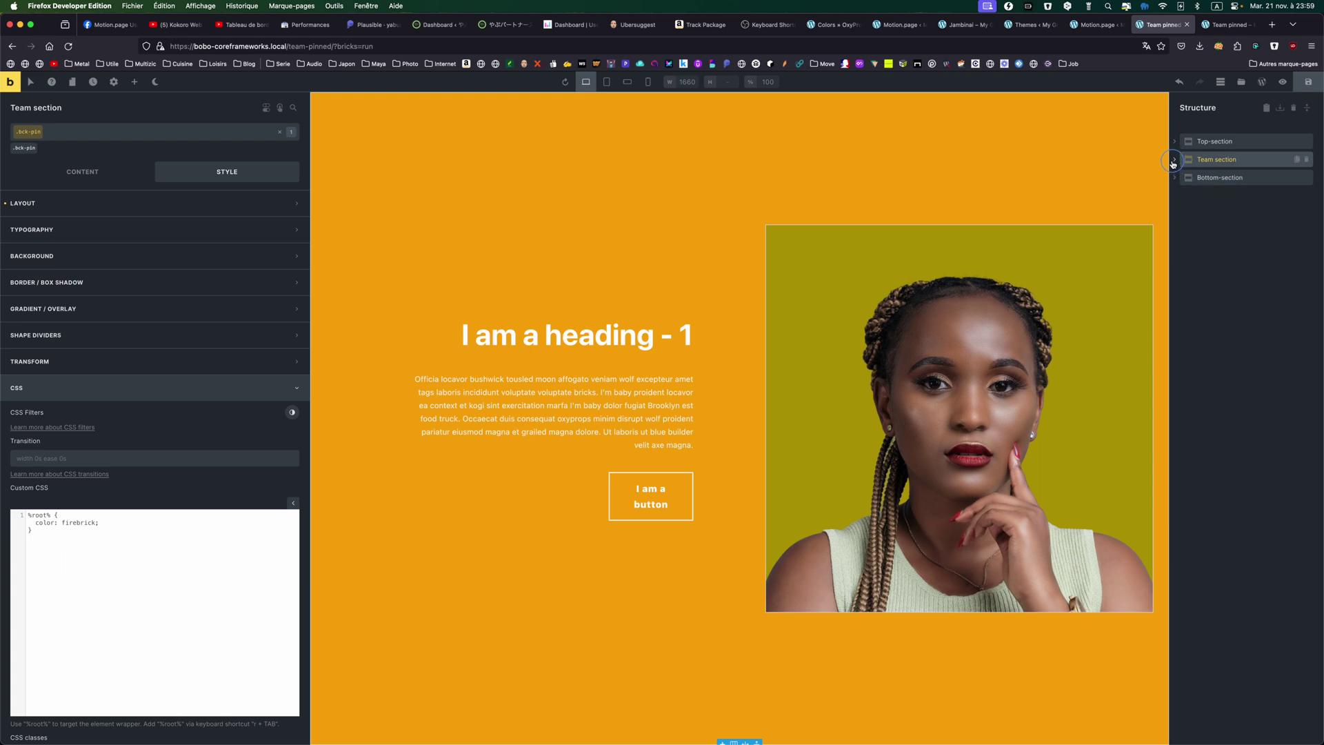
Expand Team section, inspect Background-color-one and -two with their Background settings, then expand Container.
click(1175, 161)
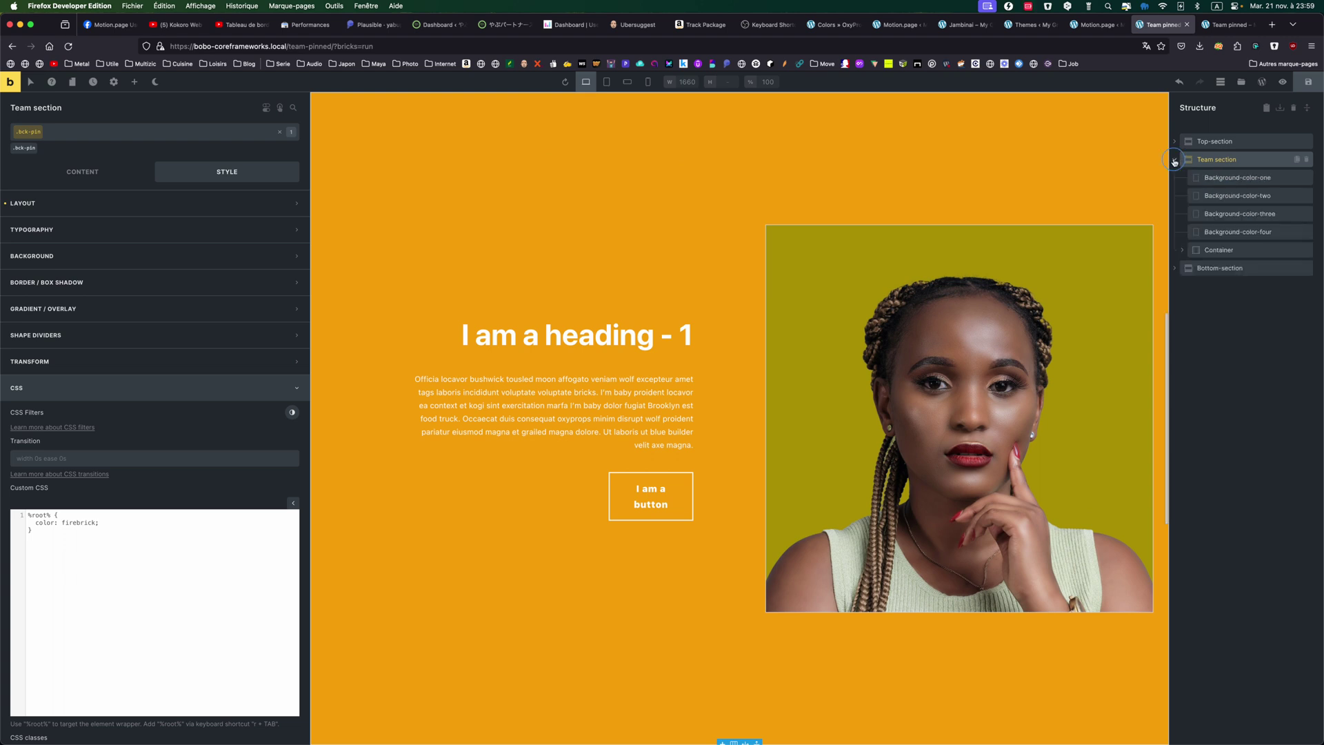
click(1208, 181)
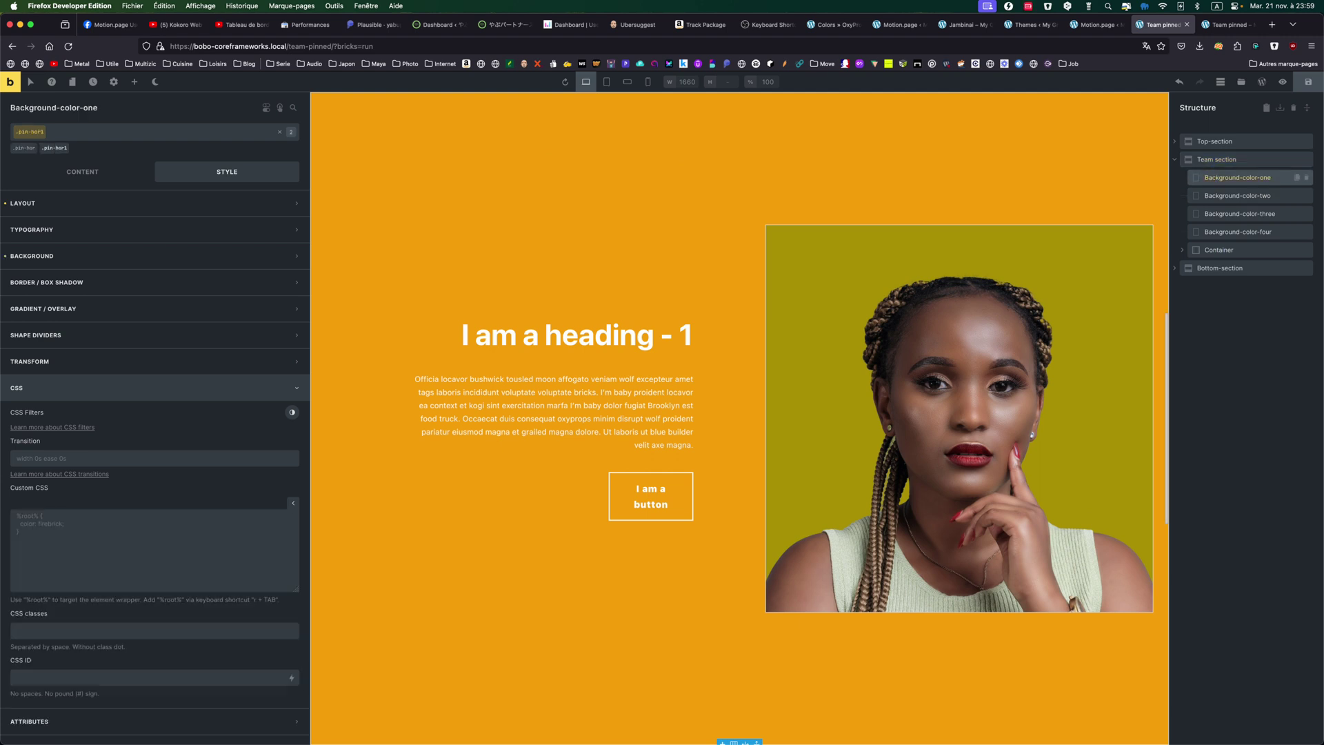
click(1208, 195)
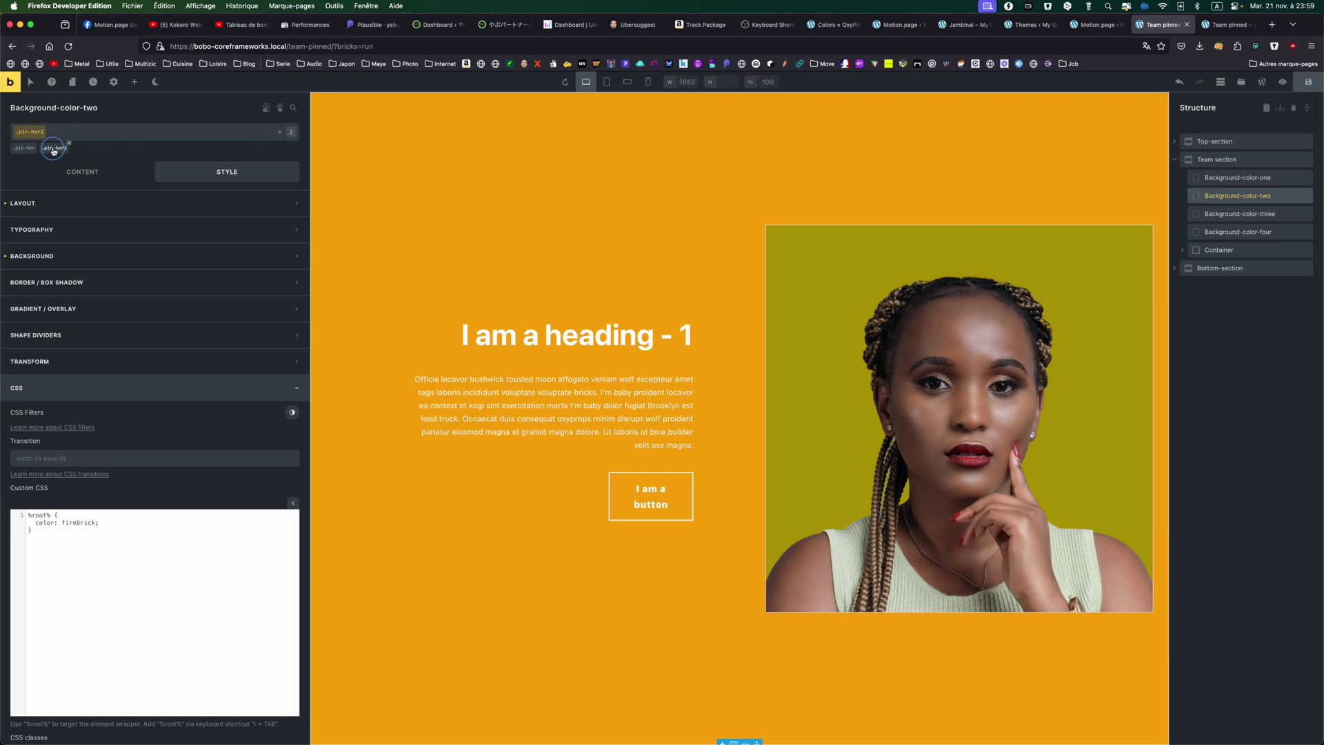
click(52, 258)
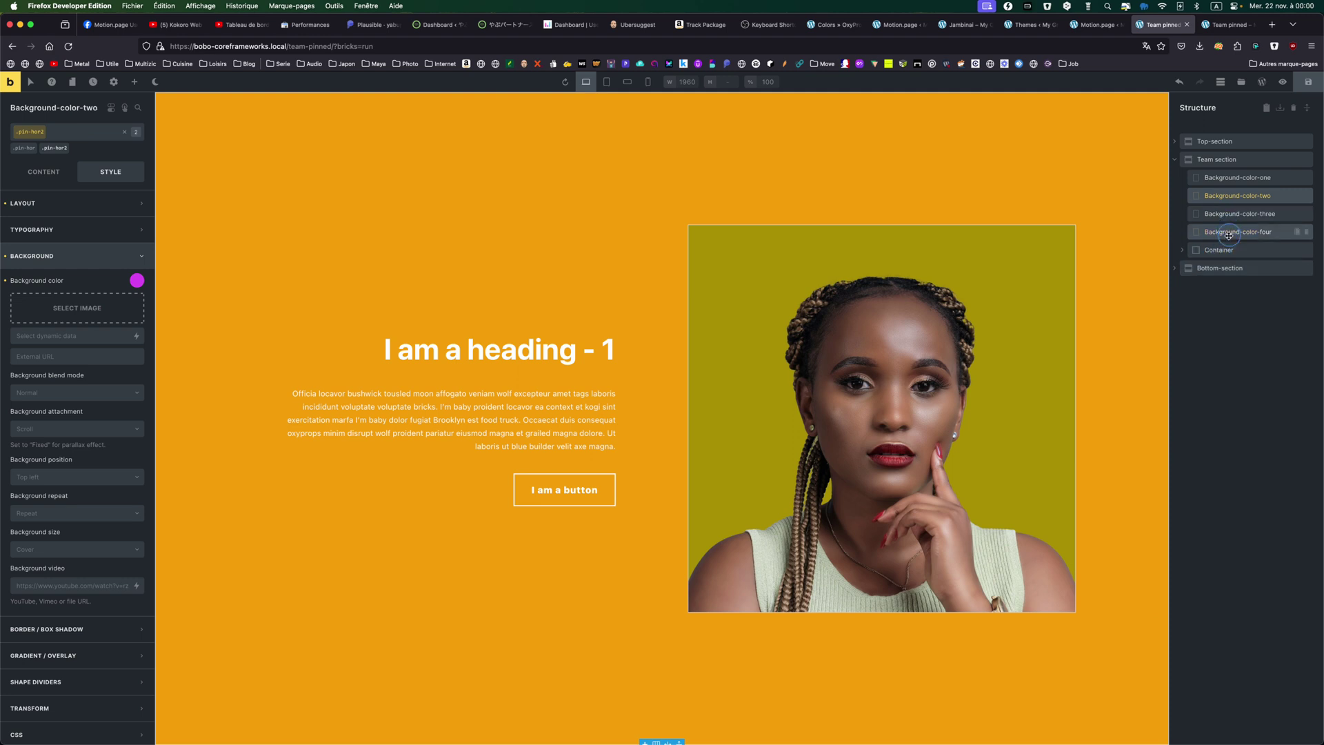
click(1182, 251)
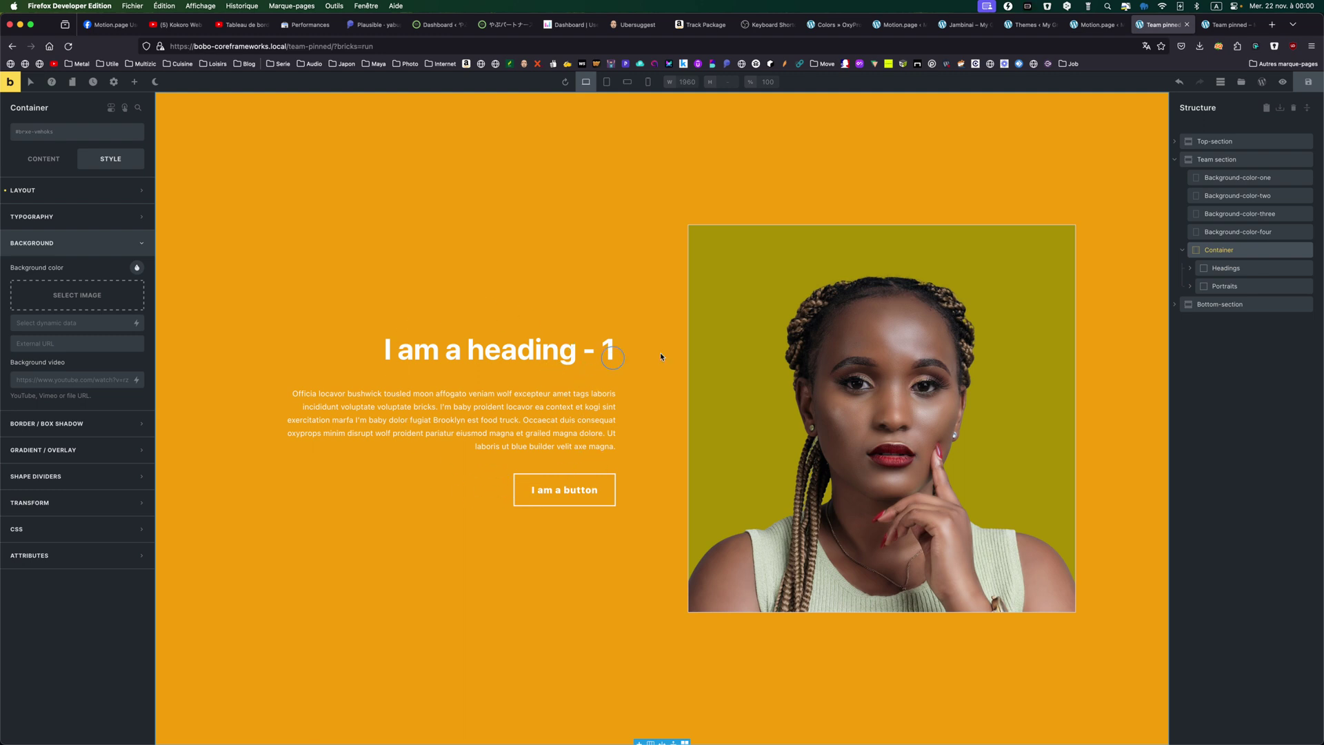
Select the Portraits wrapper inside the Container to show its Style settings.
click(1224, 285)
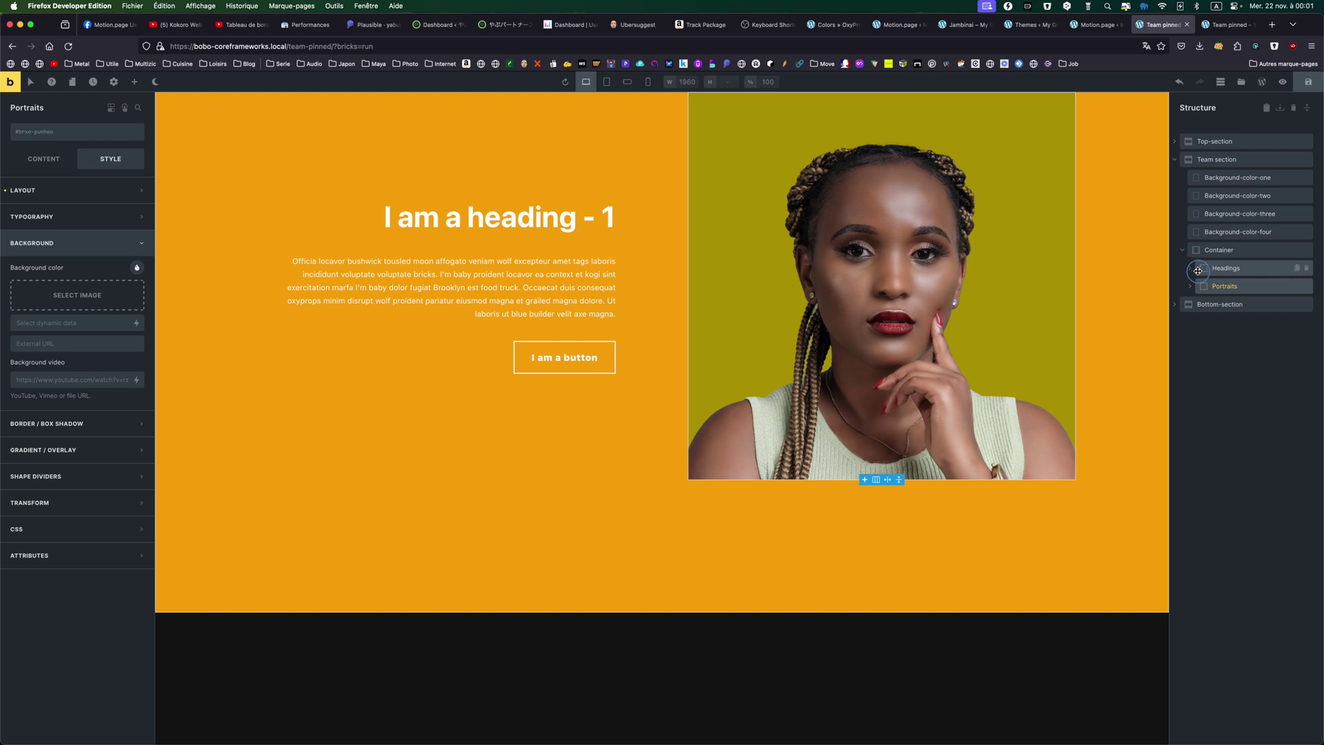
Expand Headings and Portraits, select Portrait-1, and collapse its Background settings.
click(1191, 272)
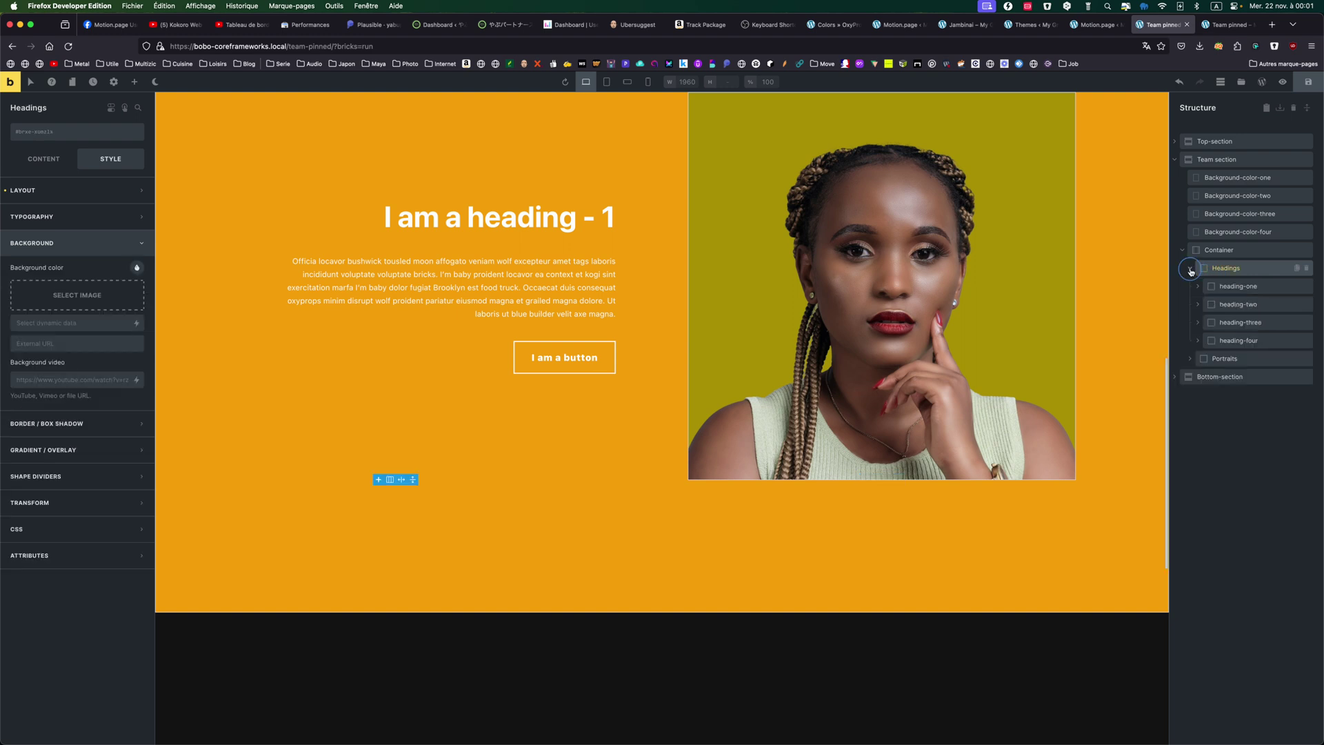
click(1192, 360)
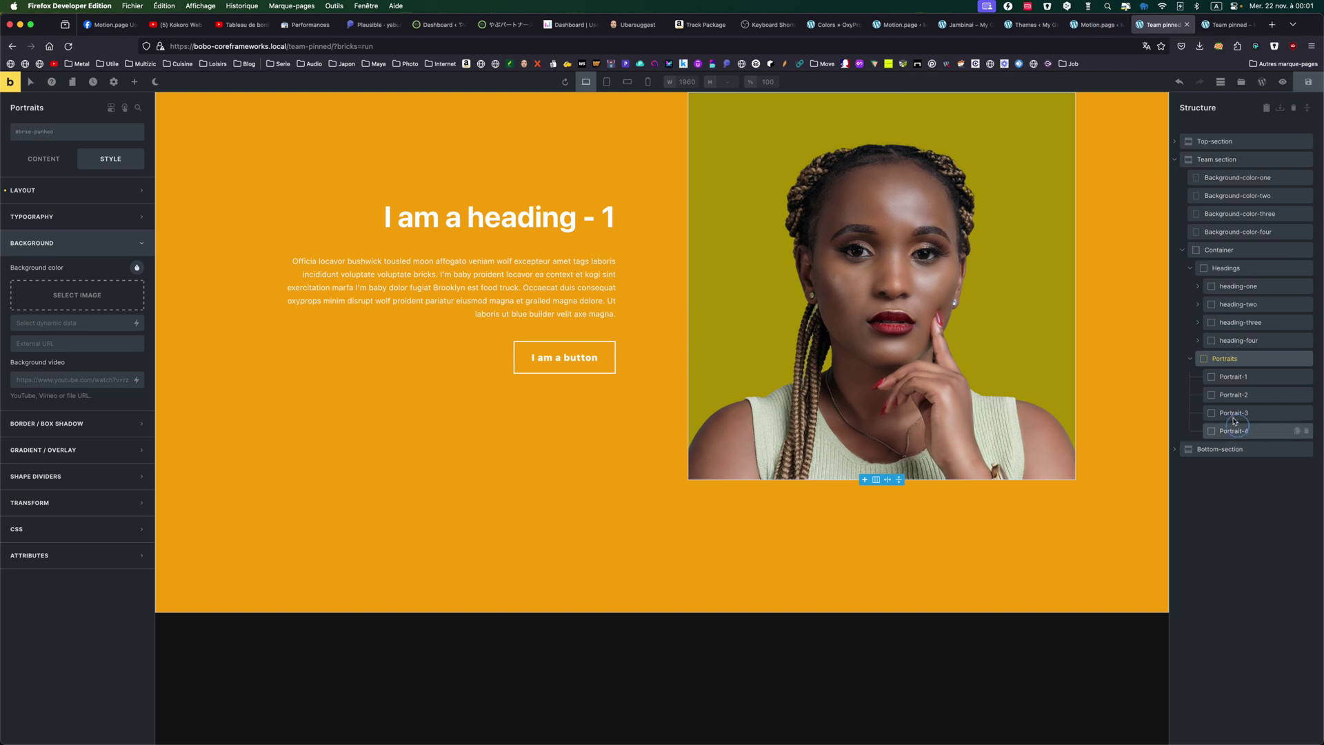
click(1223, 378)
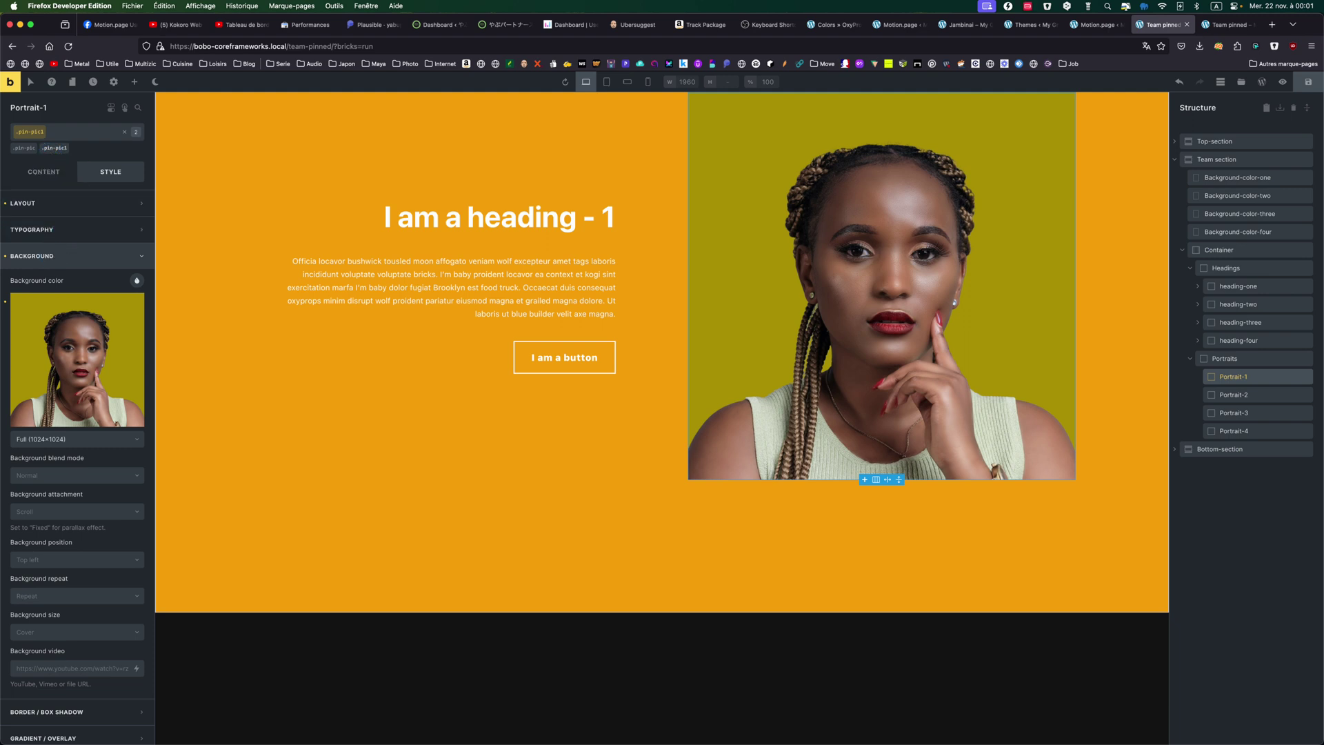
click(52, 255)
Open Portrait-1's CSS settings and start editing its clip-path custom CSS rule.
click(44, 388)
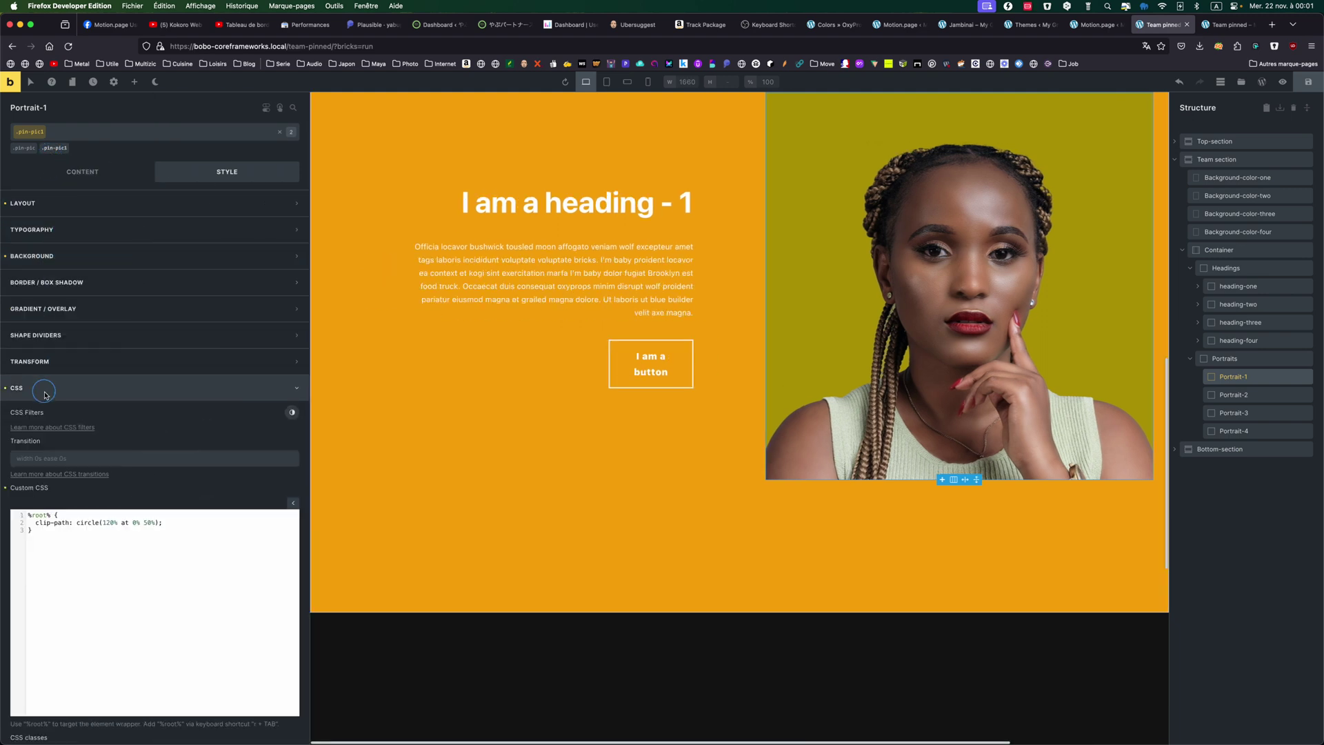
click(33, 559)
click(45, 541)
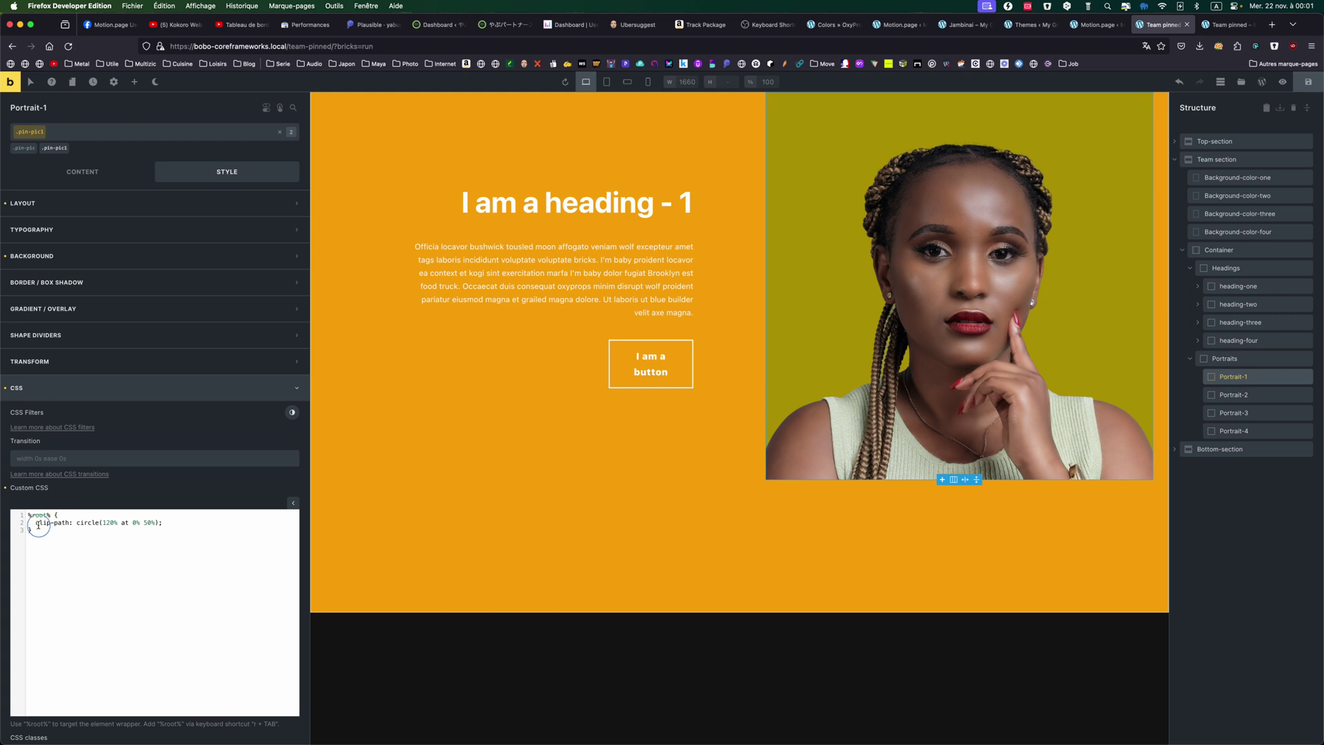
click(36, 523)
Try clip-path circle radii of 0%, 50%, 40% and 20%, then restore circle(120% at 0% 50%).
key(BackSpace)
key(BackSpace)
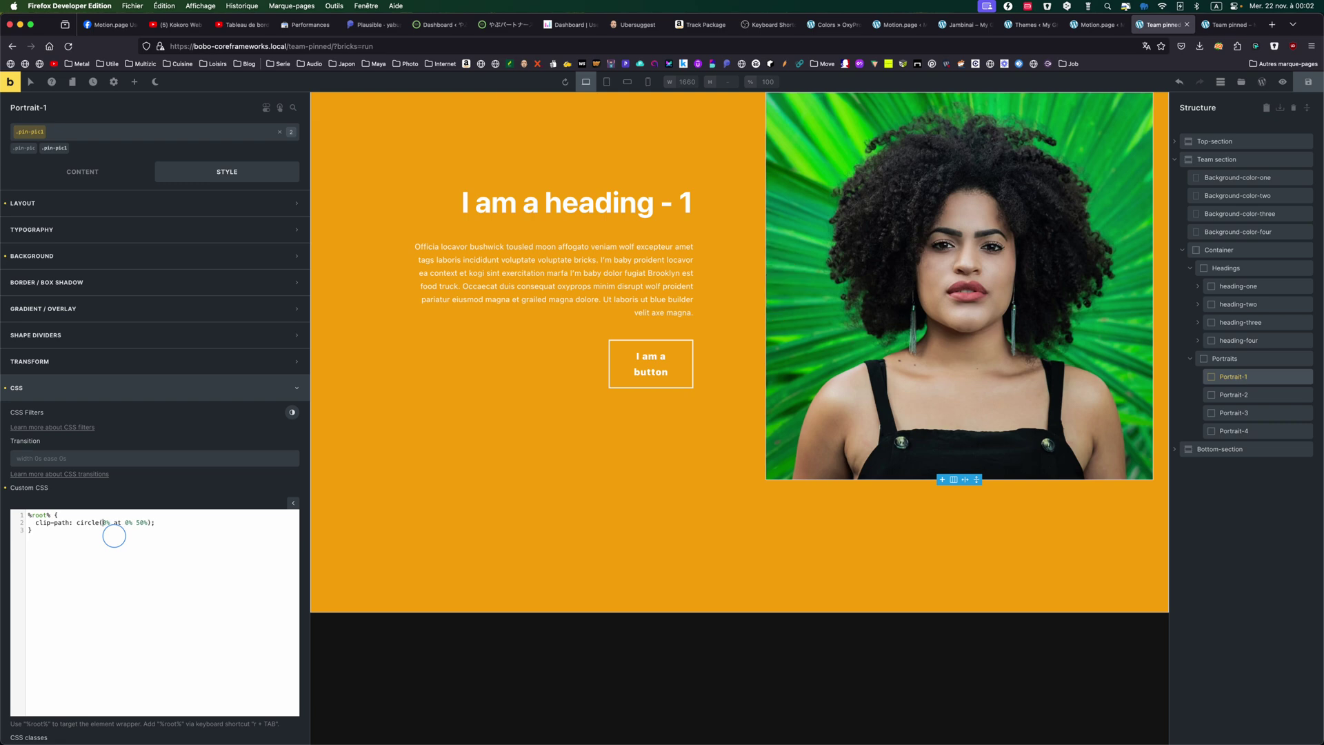
text(5)
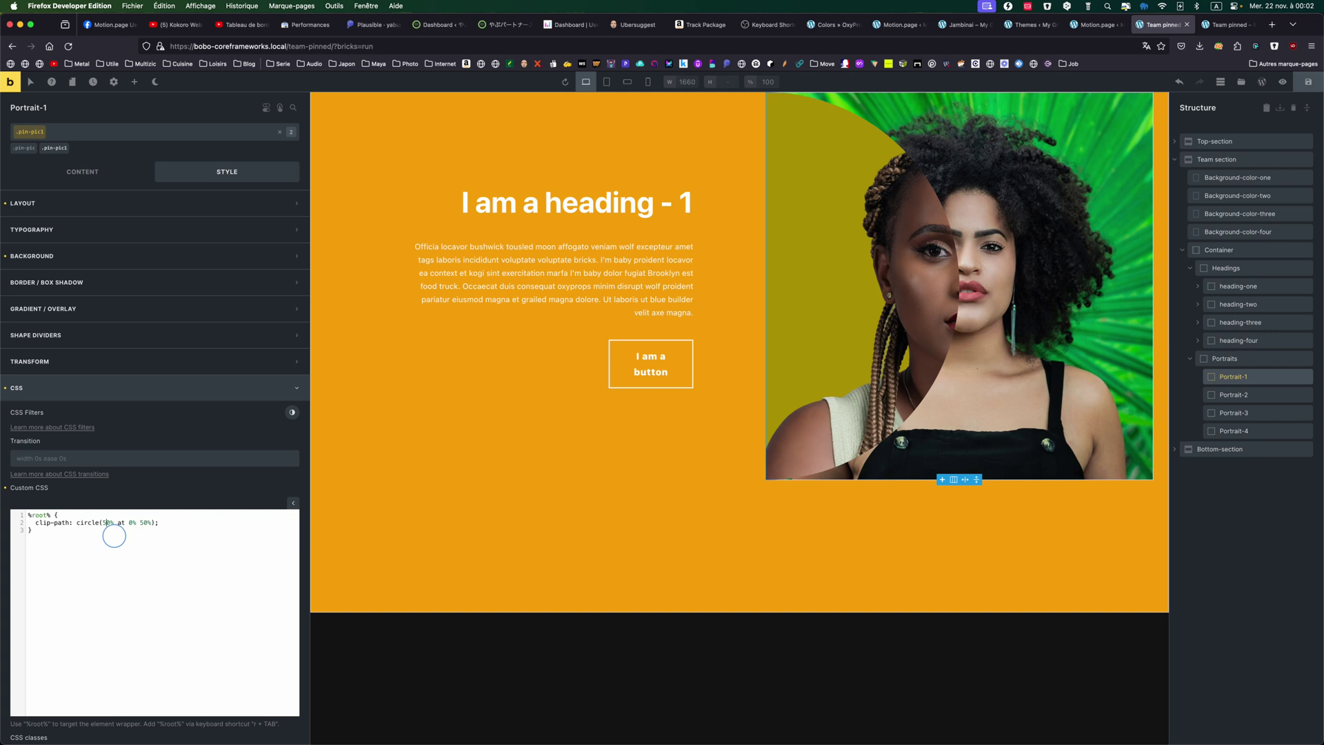
key(BackSpace)
text(4)
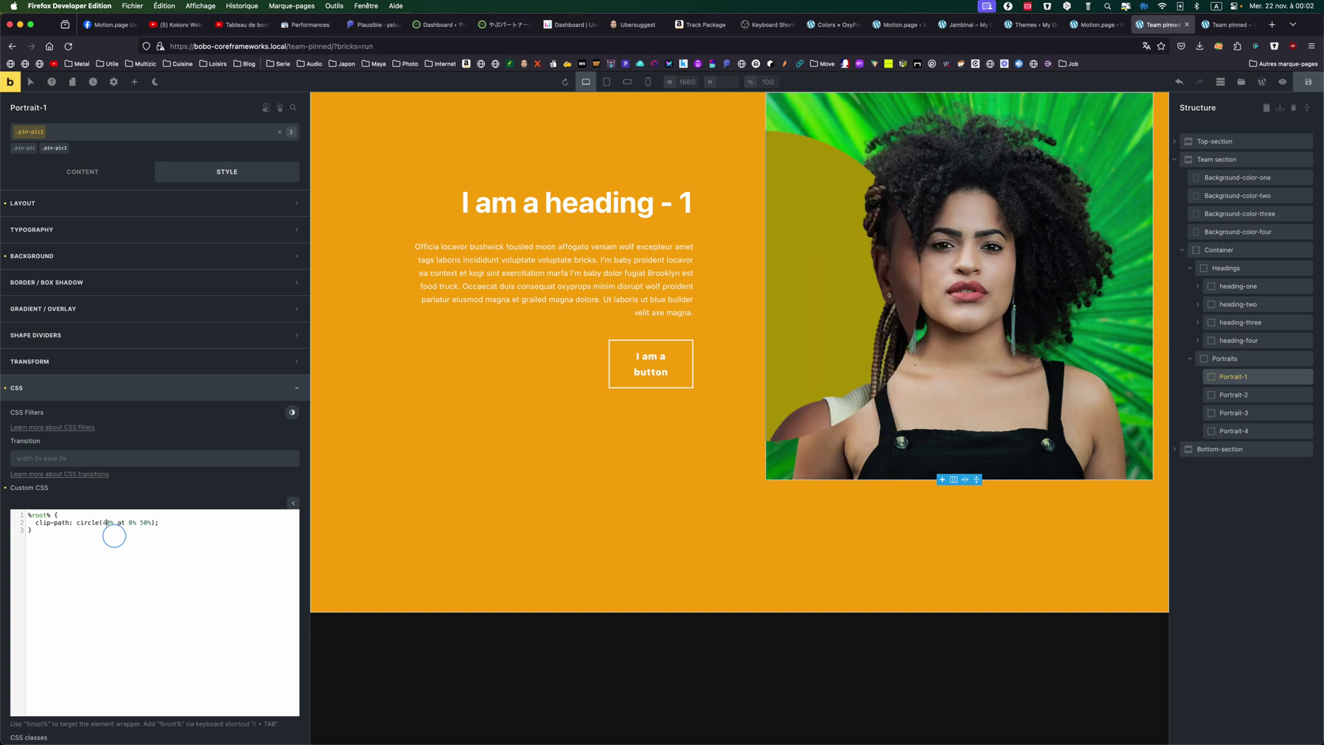
key(BackSpace)
text(2)
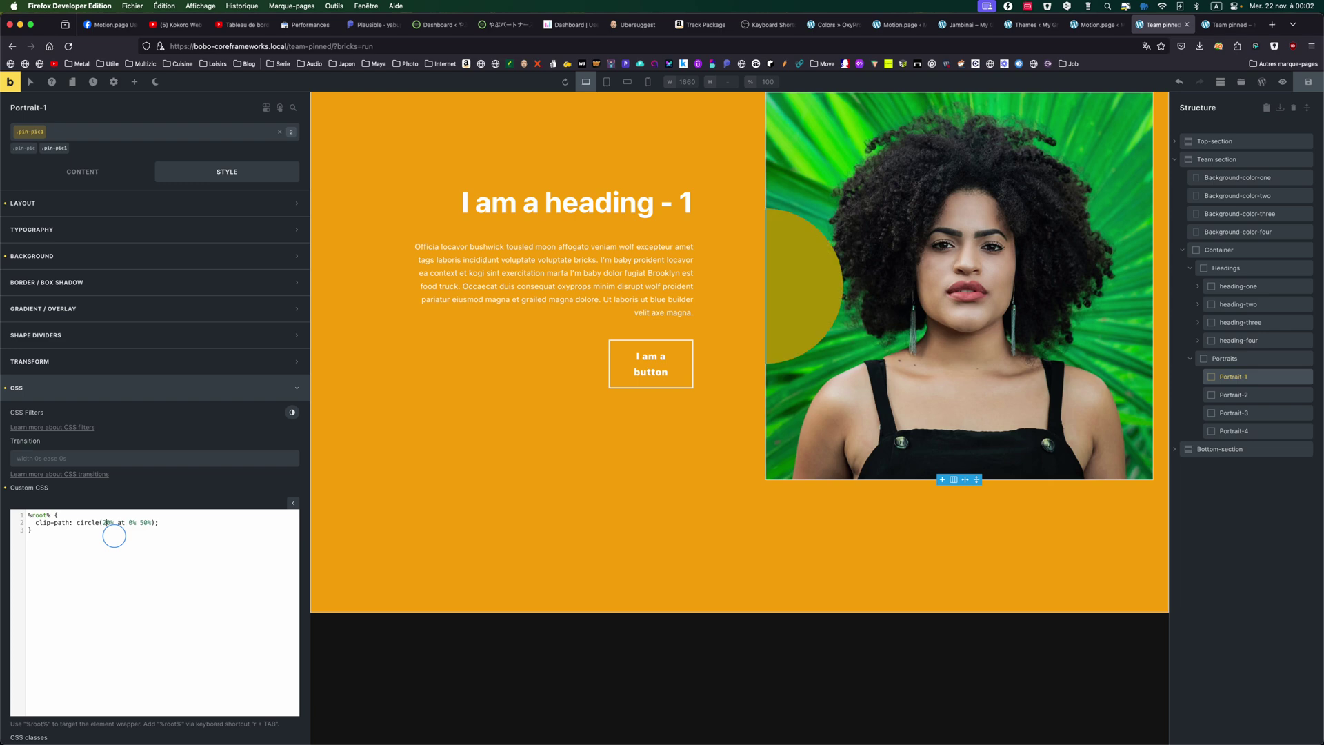
key(BackSpace)
text(12)
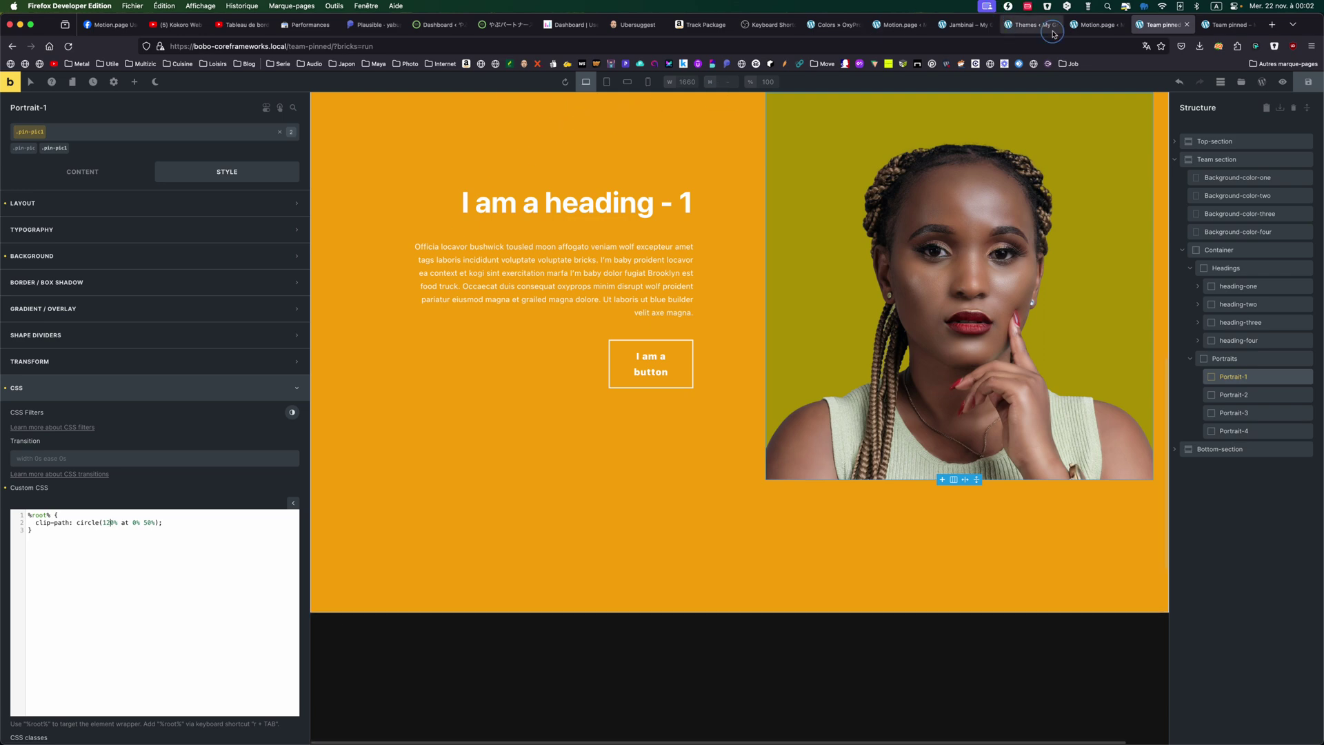
Change the pin-effect-horizontal ScrollTrigger's Ends When Offset from 600 to 0.
click(1092, 31)
scroll(76, 304, up, 10)
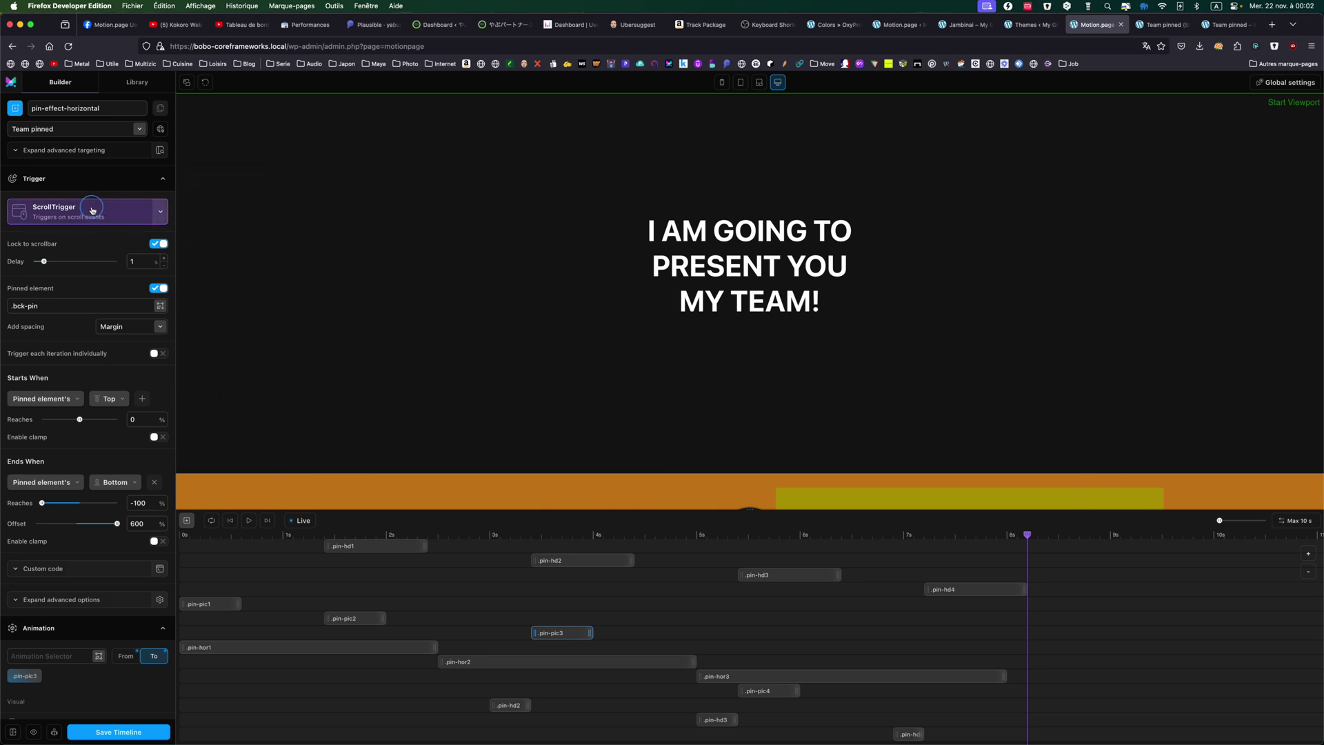
mouse_move(76, 263)
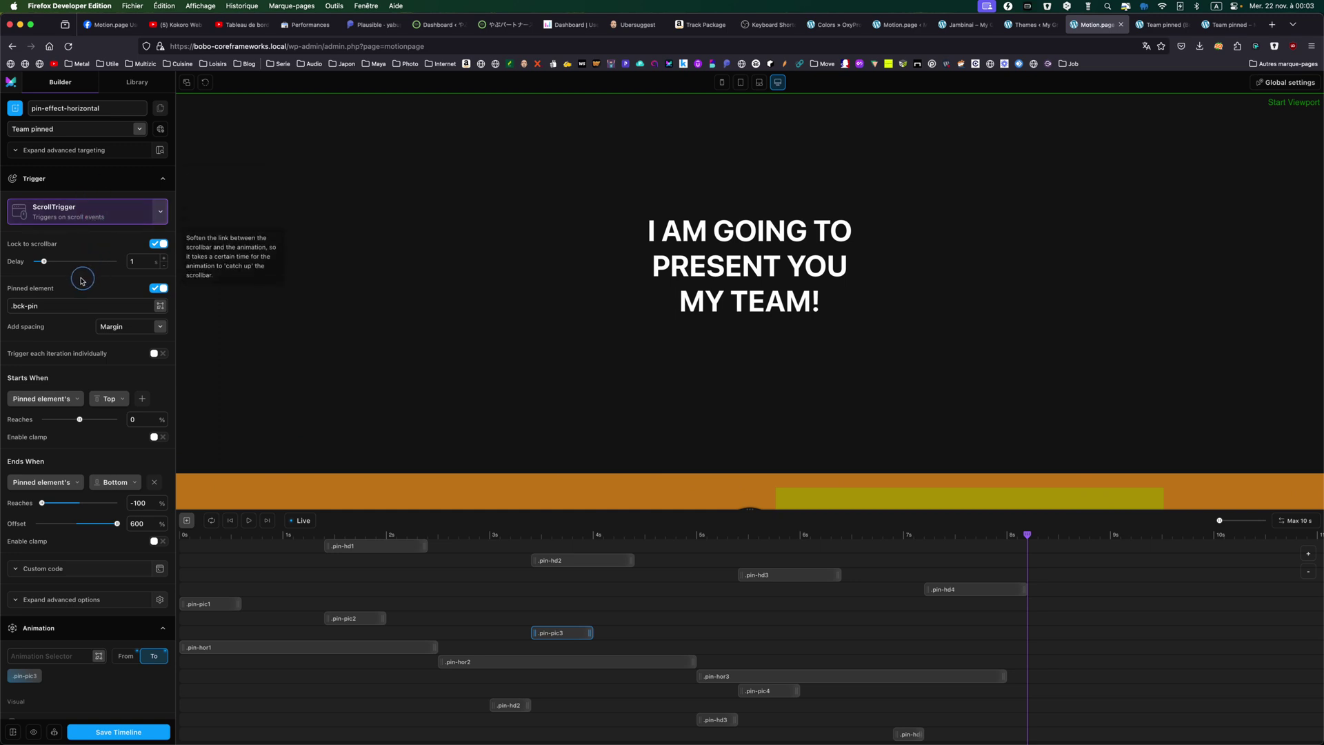
double_click(138, 504)
text(100)
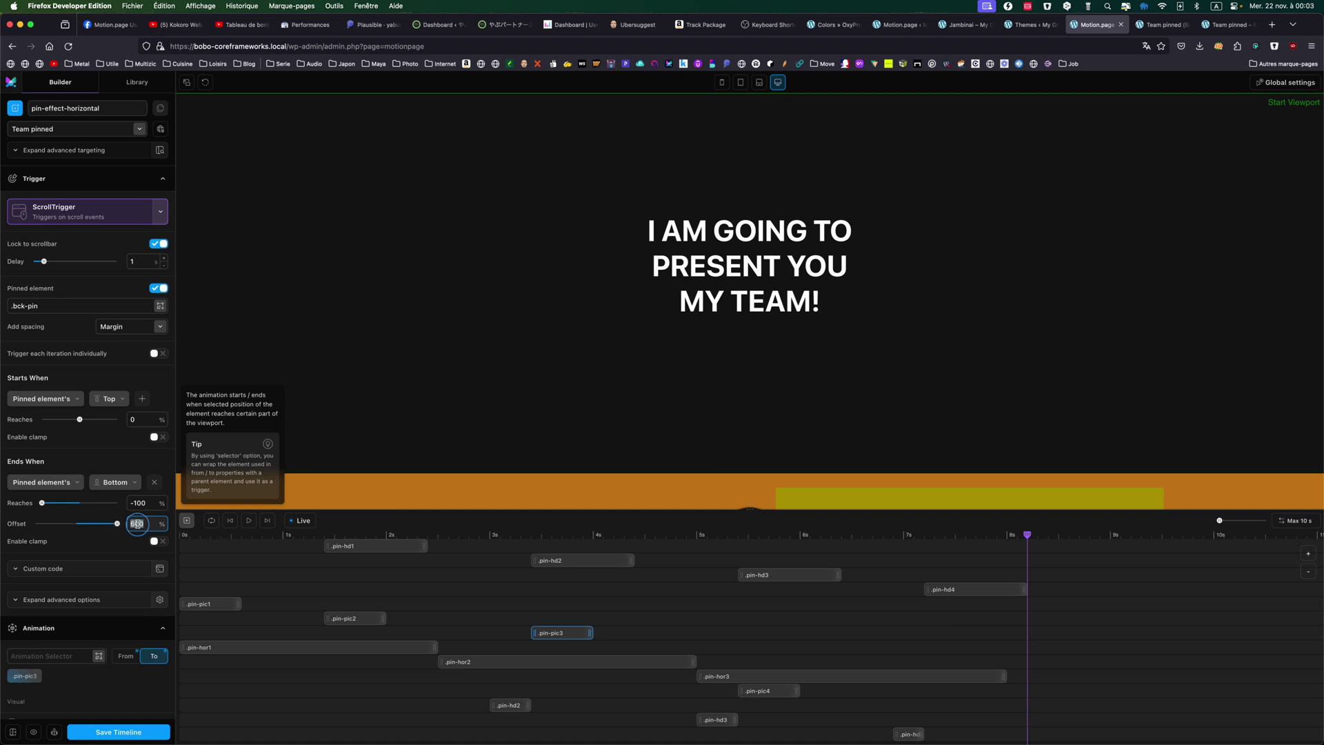
text(0)
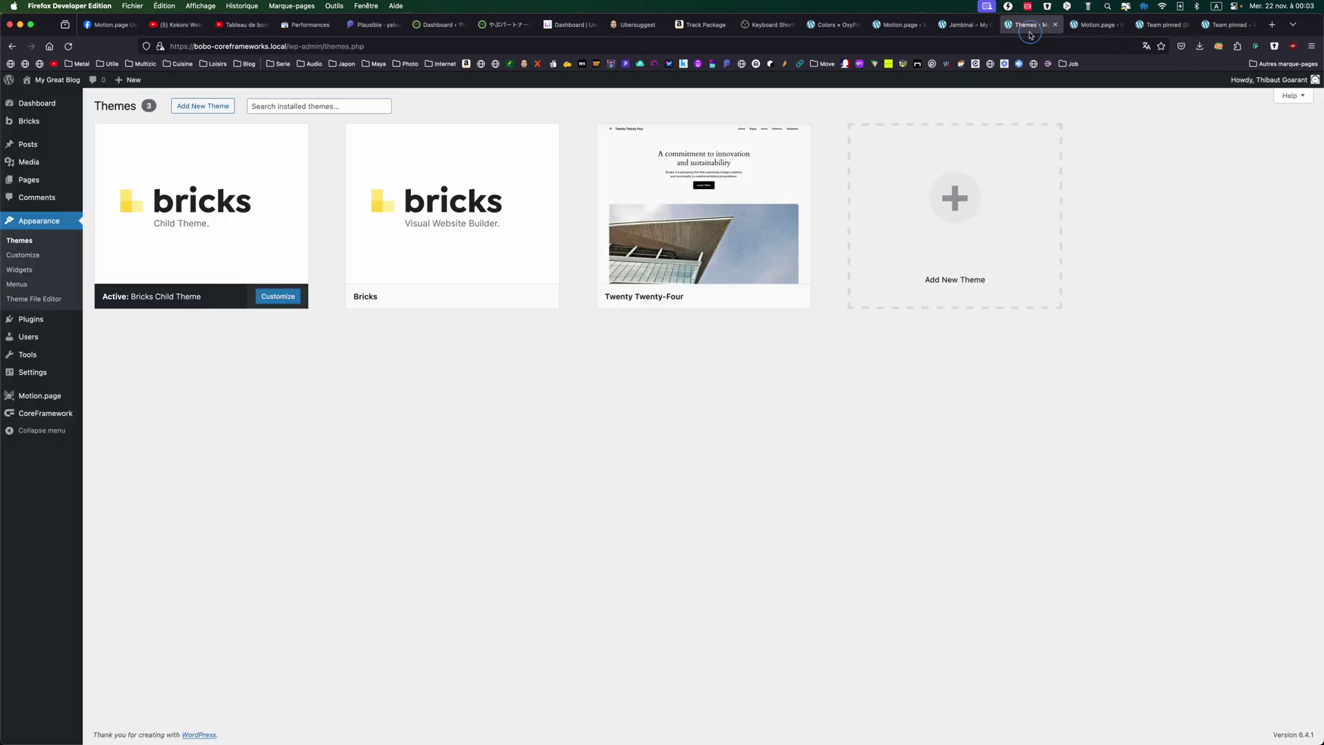
Save the timeline with end Offset 0, then reload and scroll the live team page to preview it.
click(1080, 27)
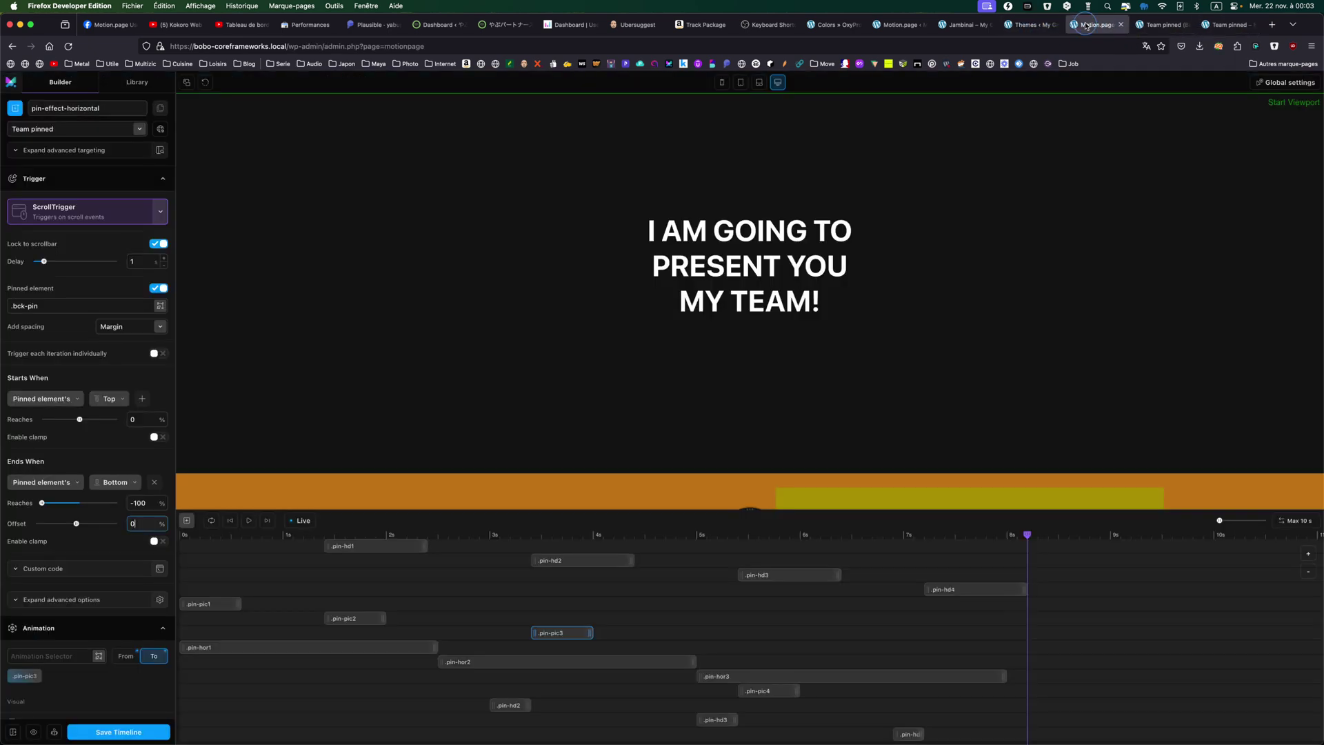
click(110, 733)
click(1228, 25)
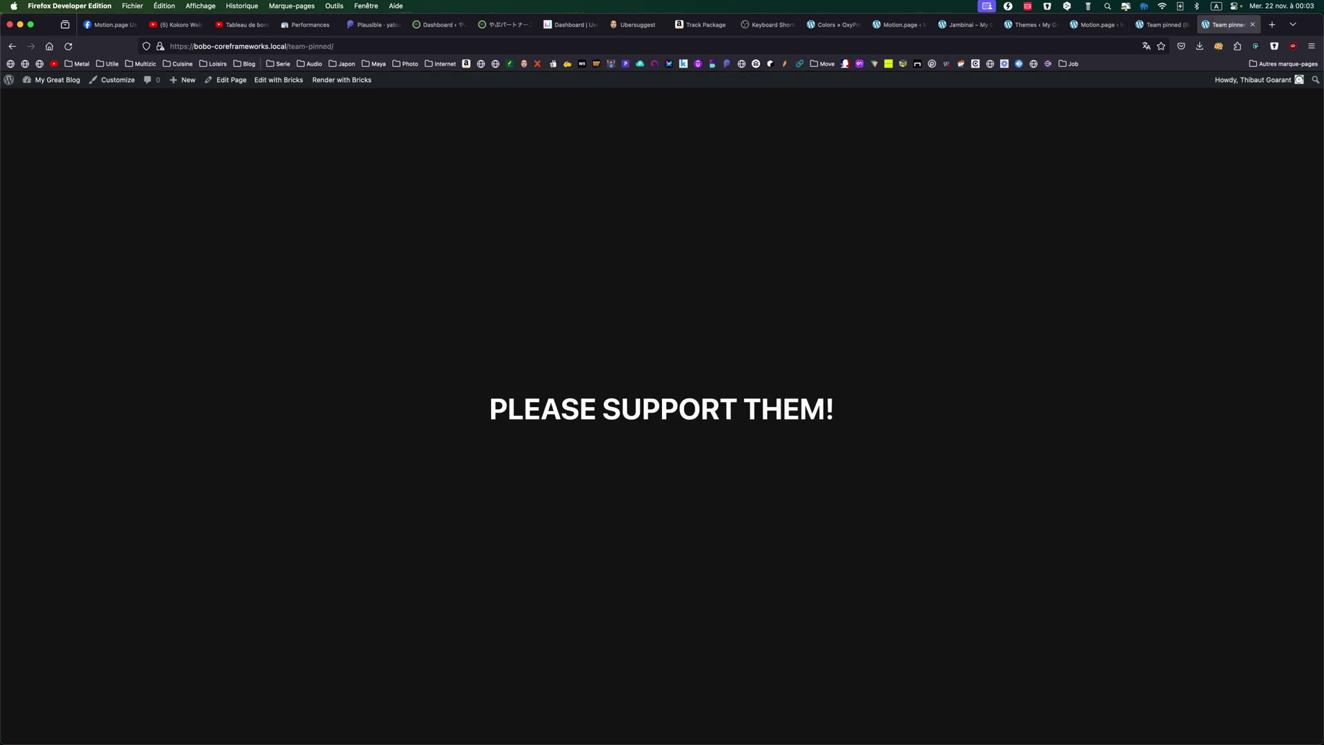
click(69, 46)
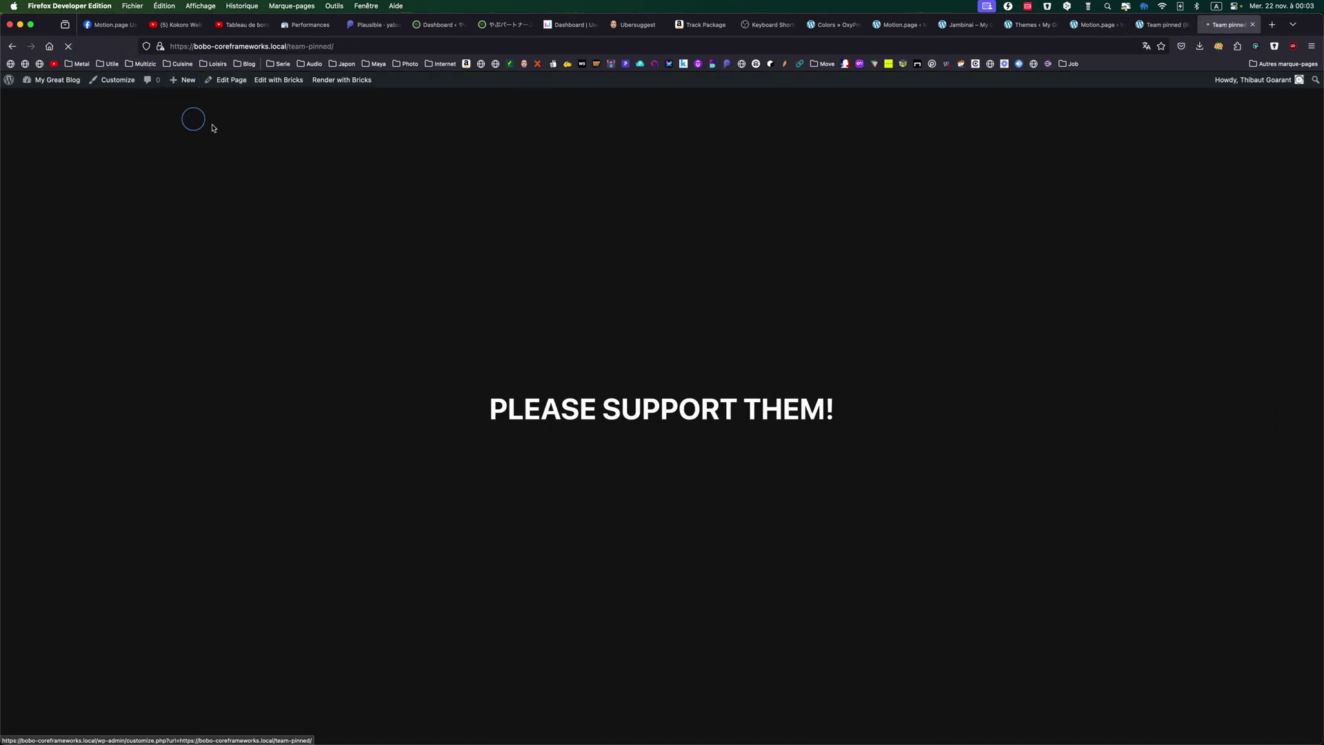
scroll(358, 178, down, 5)
scroll(357, 178, down, 10)
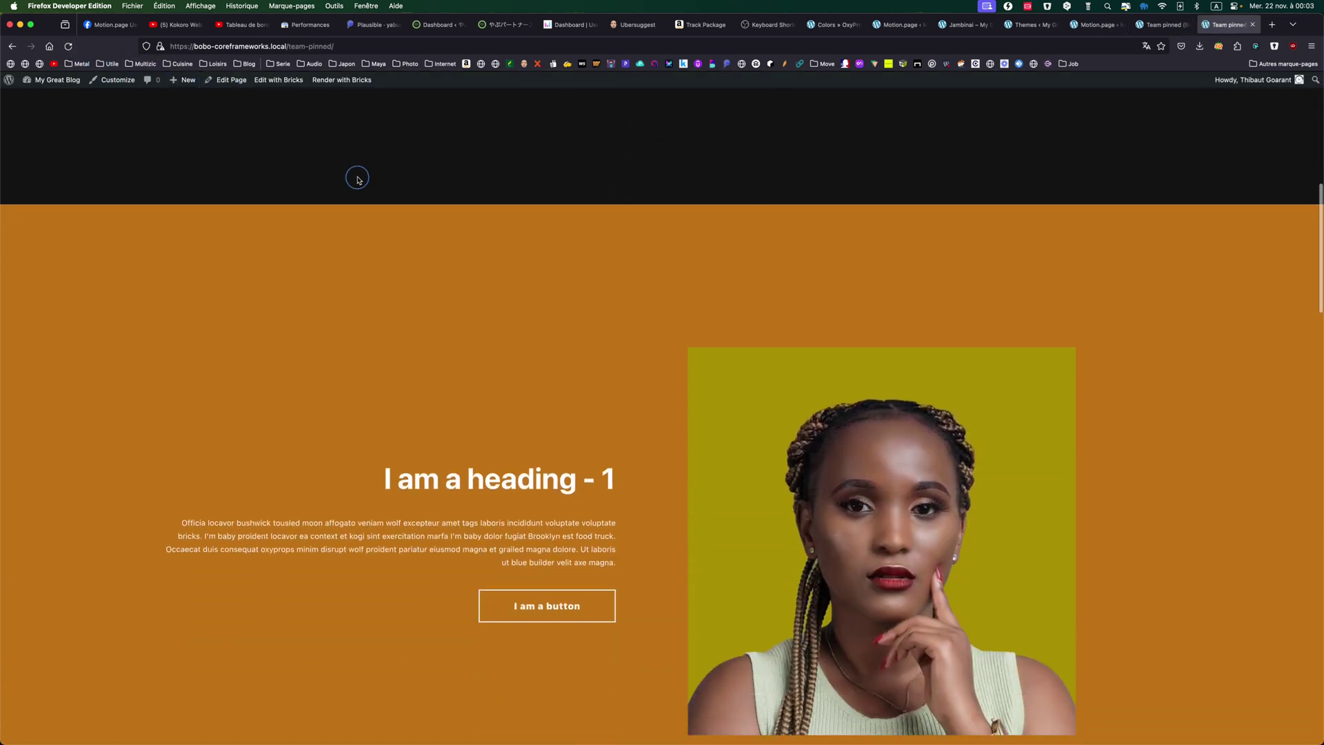
scroll(357, 178, down, 10)
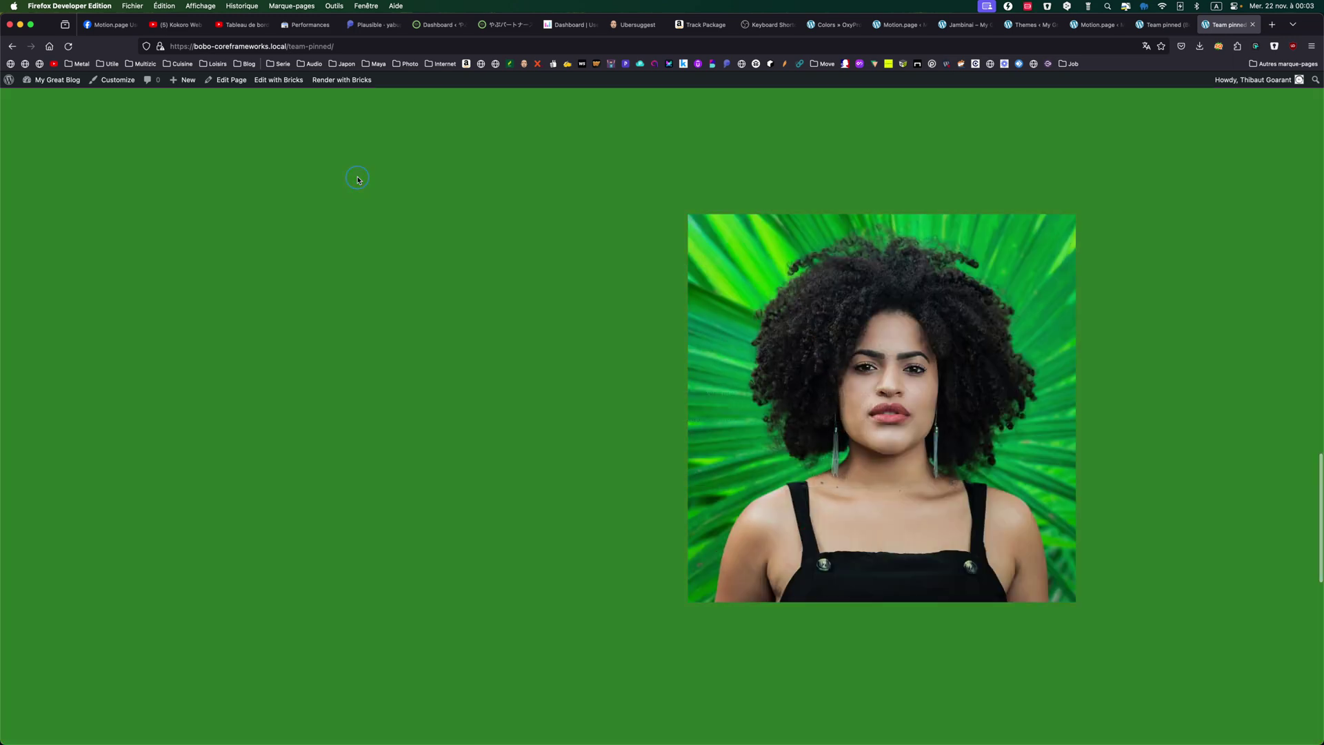
scroll(357, 179, up, 5)
scroll(357, 179, up, 15)
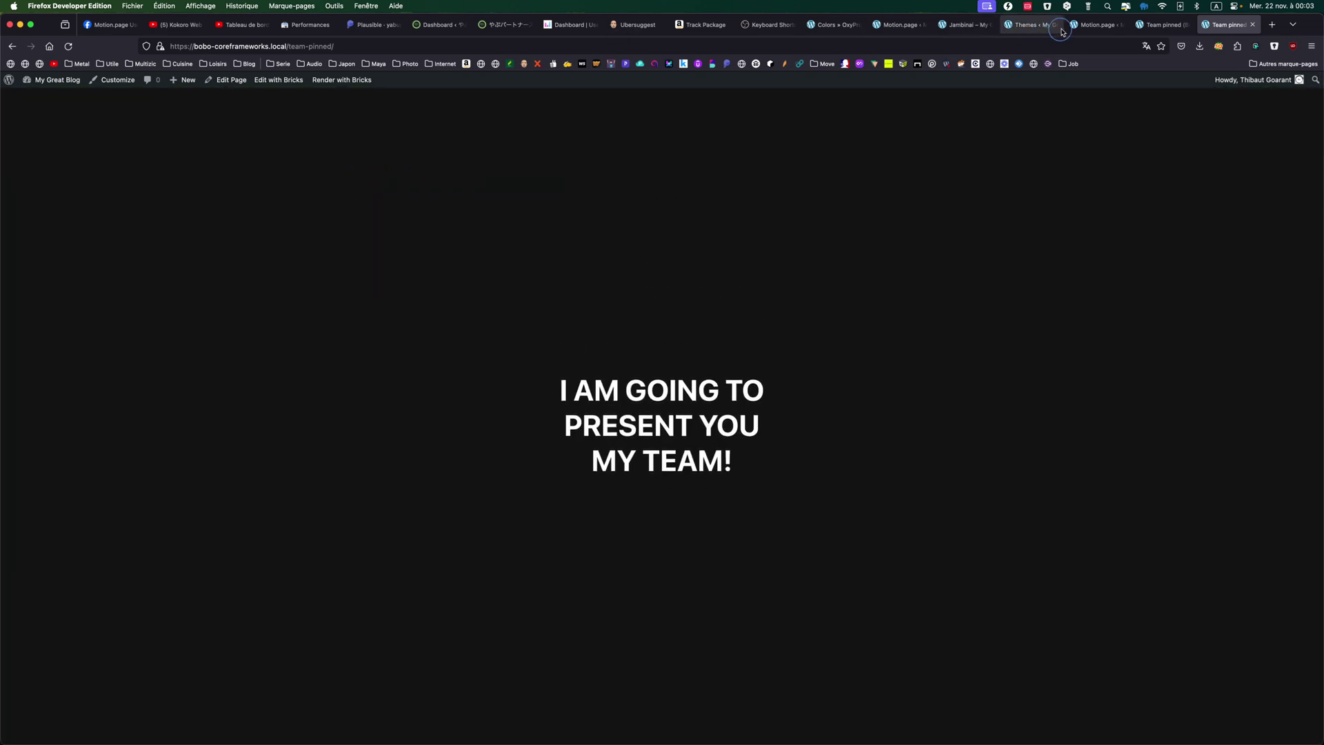
Back in Motion.page, clear the end Offset and re-enter 600.
click(1096, 25)
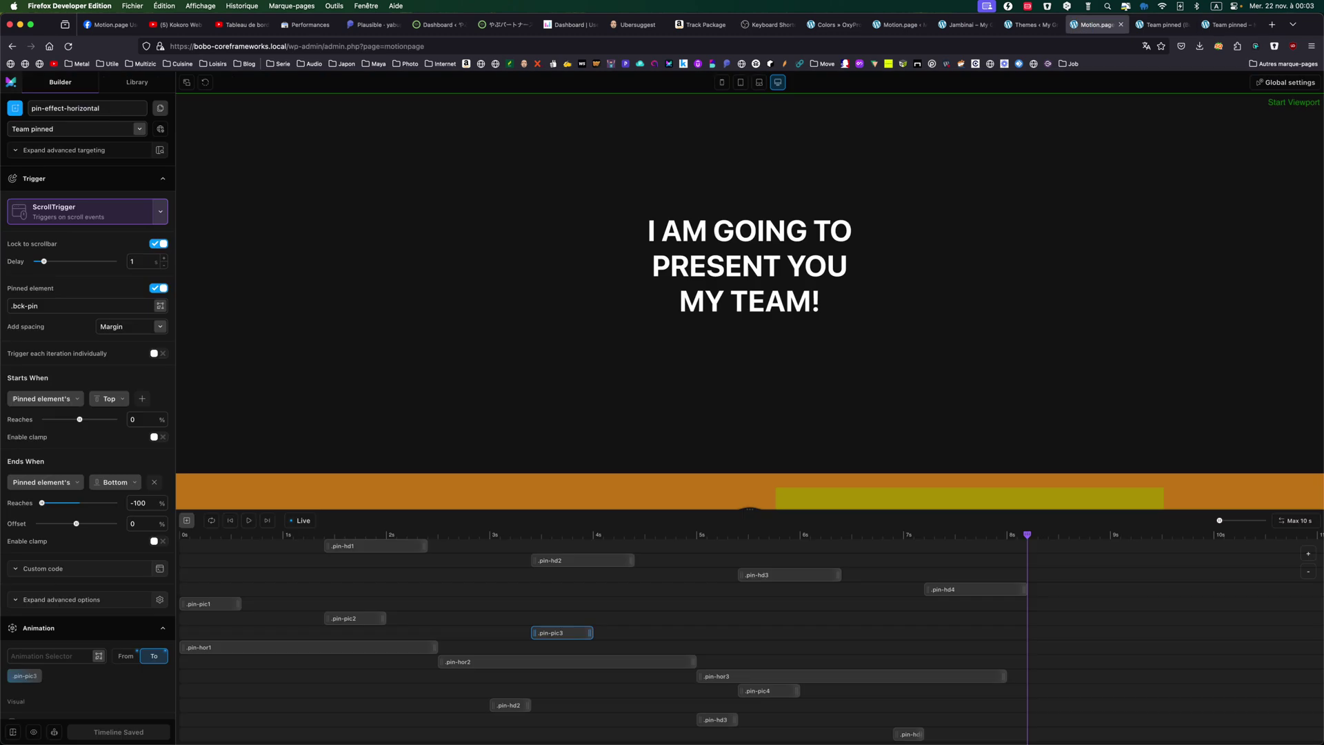
click(138, 523)
key(BackSpace)
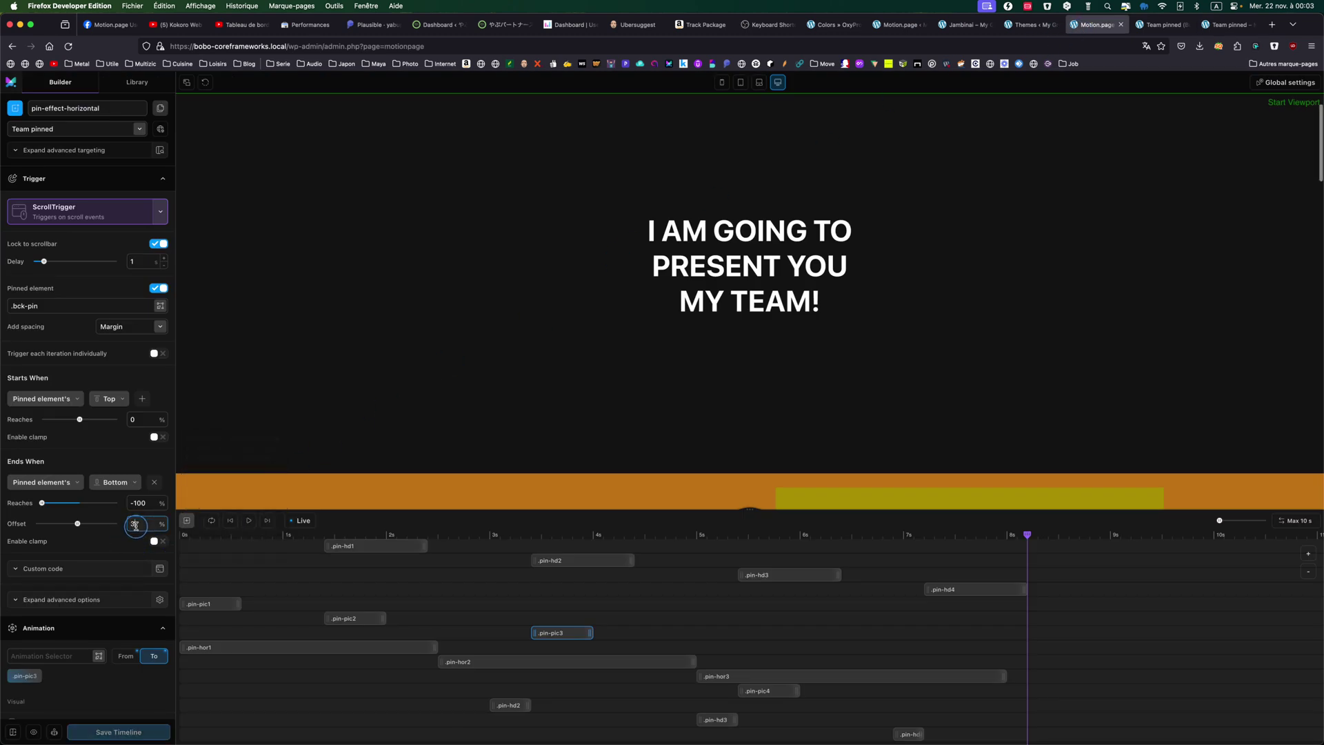
text(06)
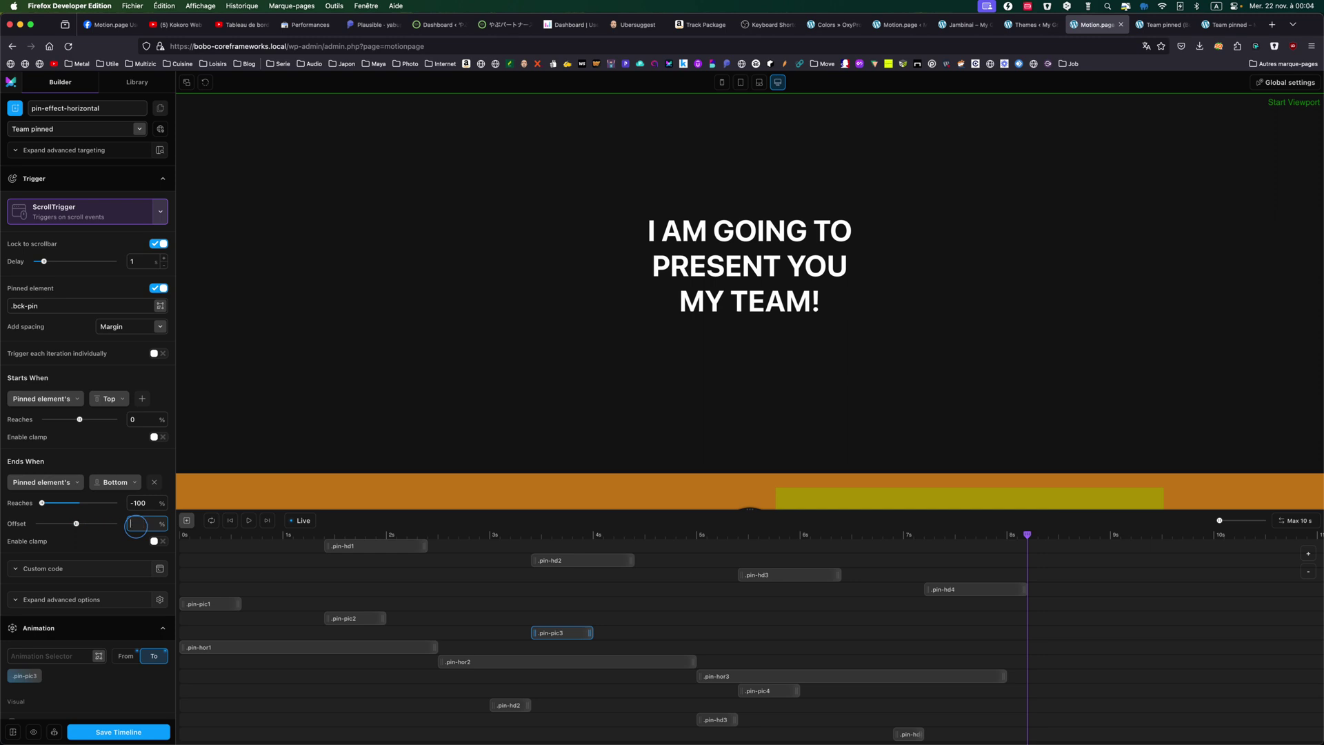
text(600)
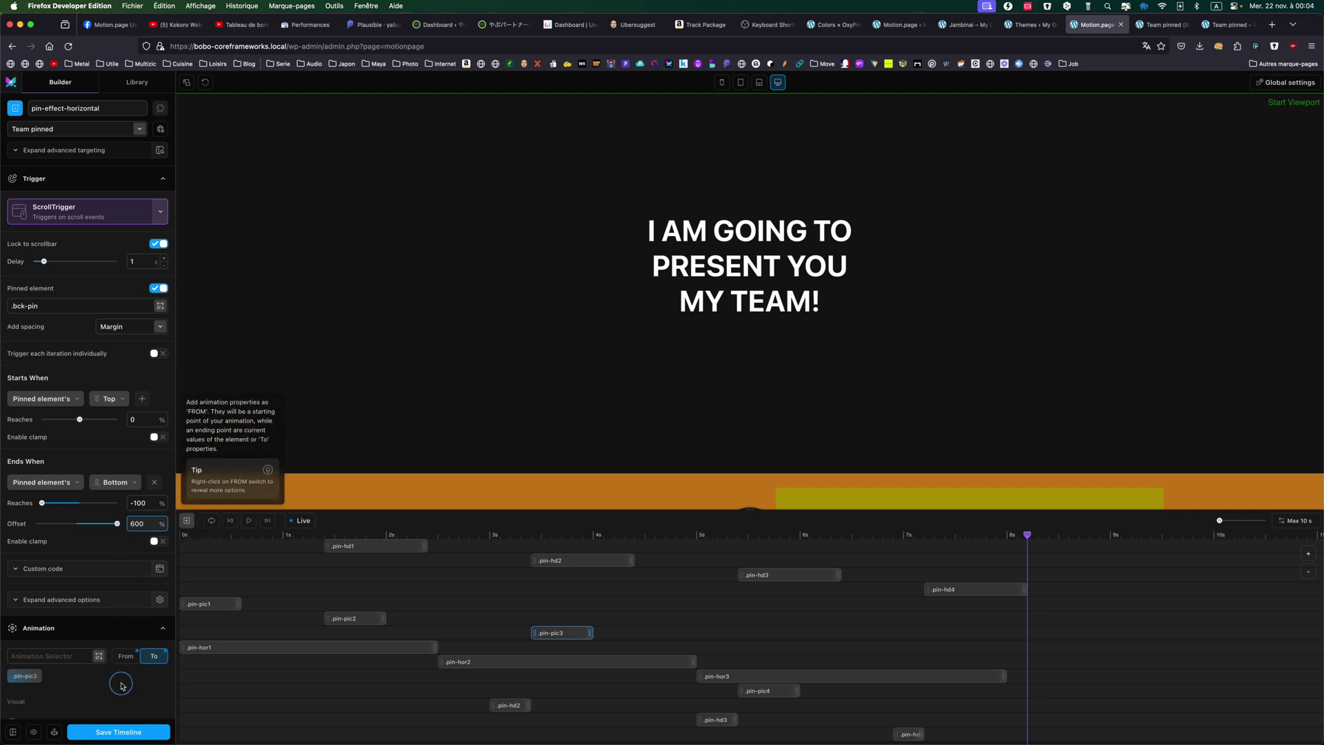
Save the 600-offset timeline and reload the Team pinned front-end page.
click(118, 731)
click(1207, 25)
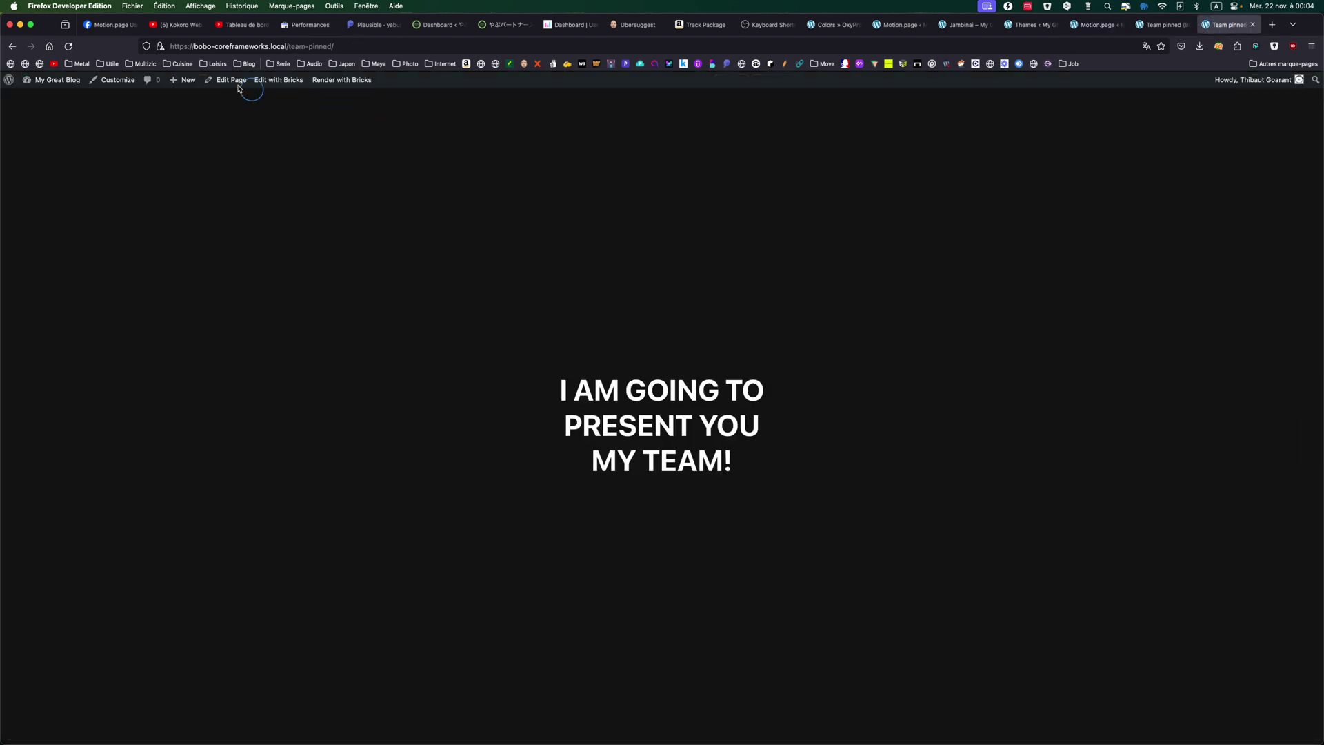
click(68, 46)
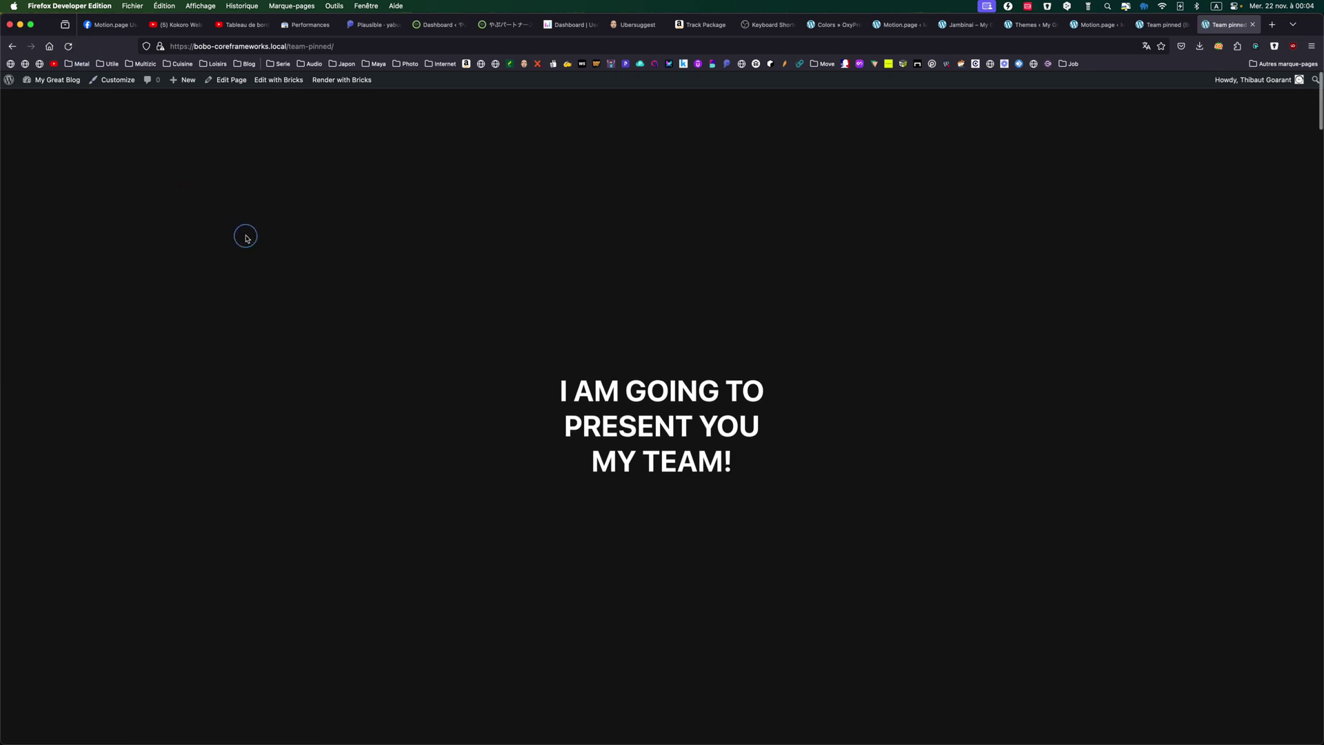
Scroll through headings 2 to 4 down to the PLEASE SUPPORT THEM! section.
scroll(252, 235, down, 10)
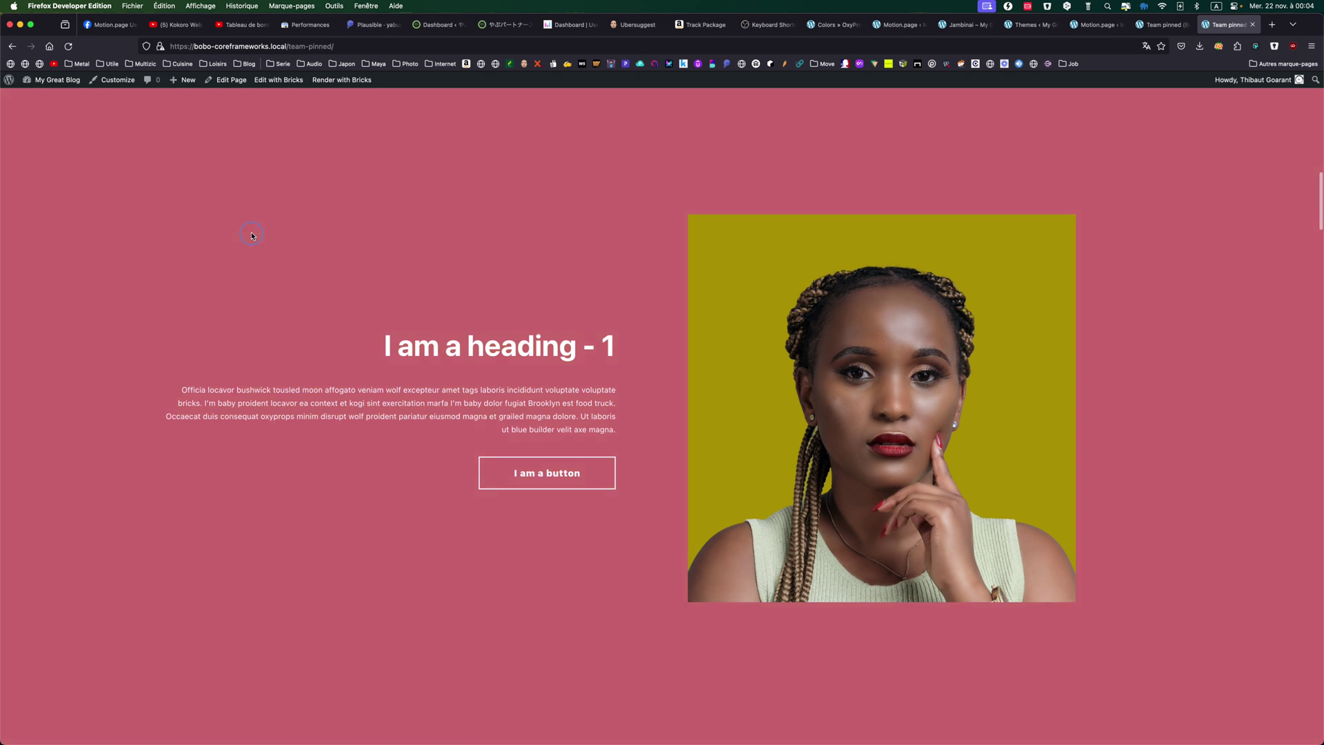
scroll(252, 236, down, 5)
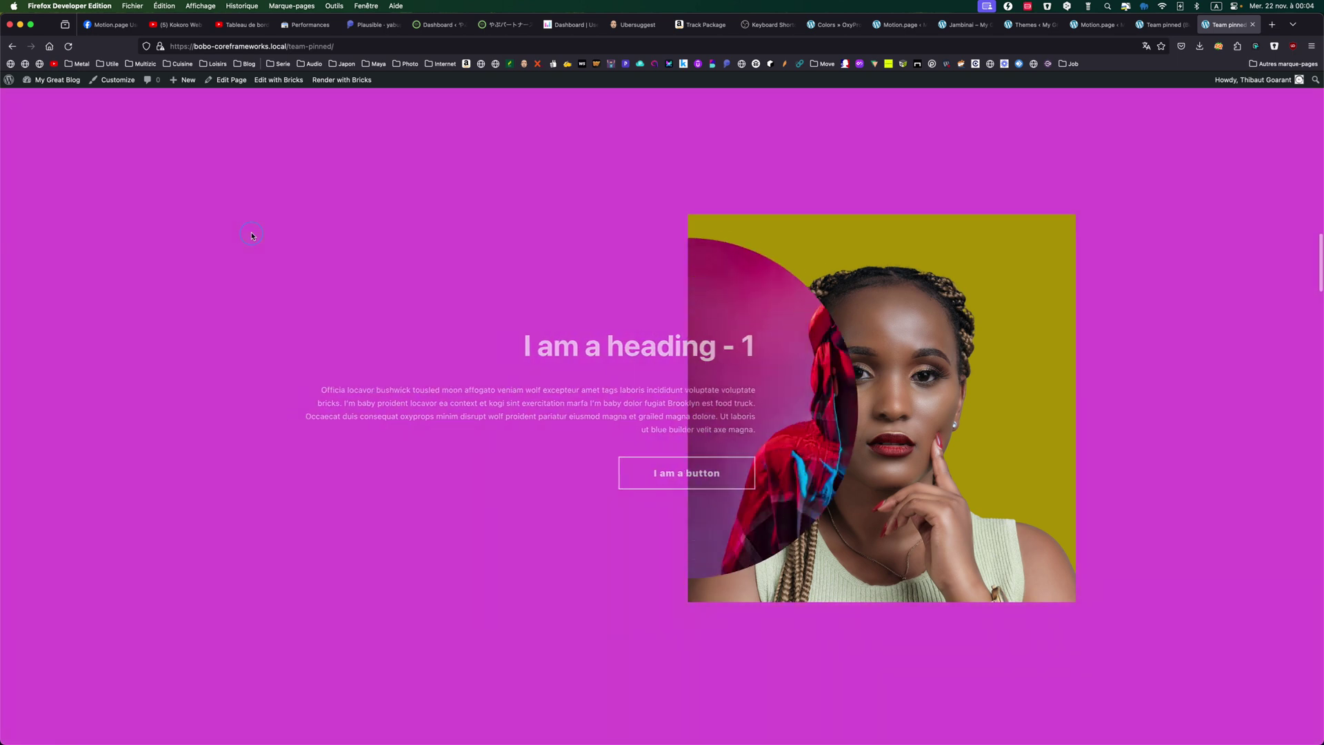
scroll(252, 236, down, 5)
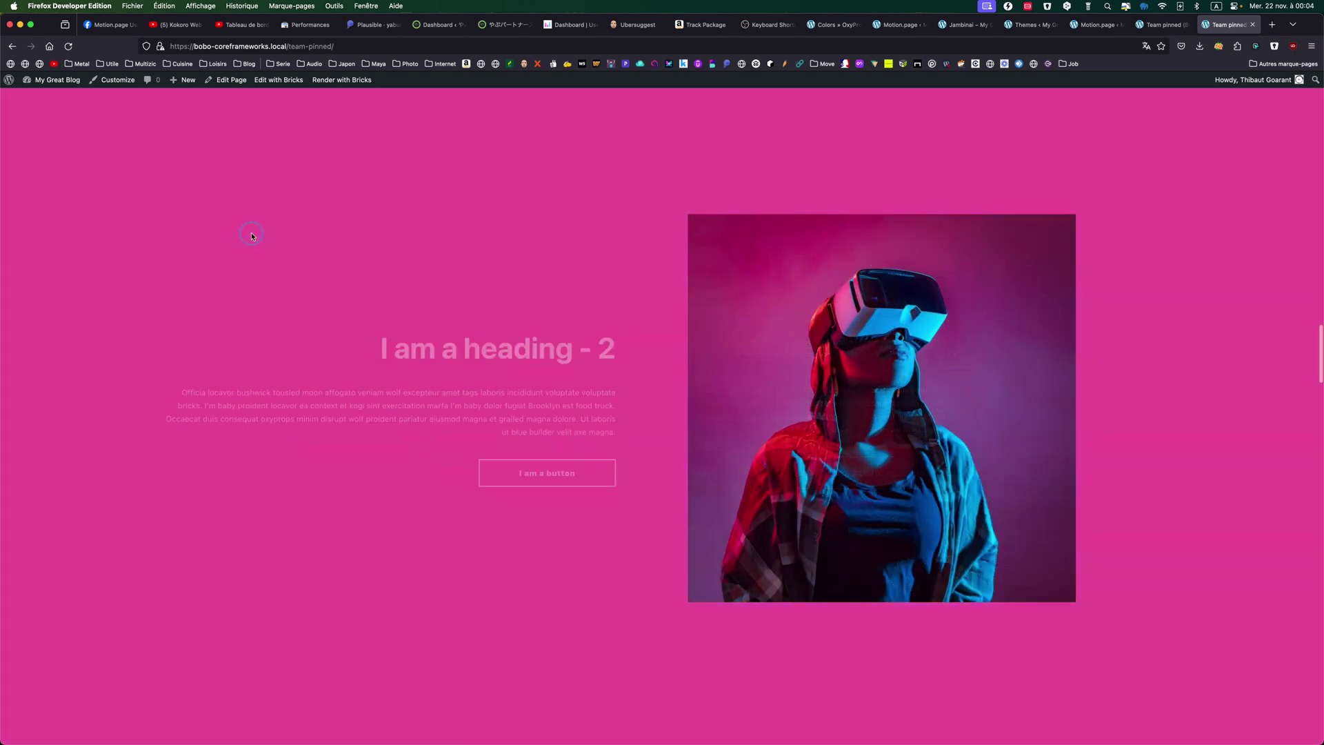
scroll(251, 235, down, 3)
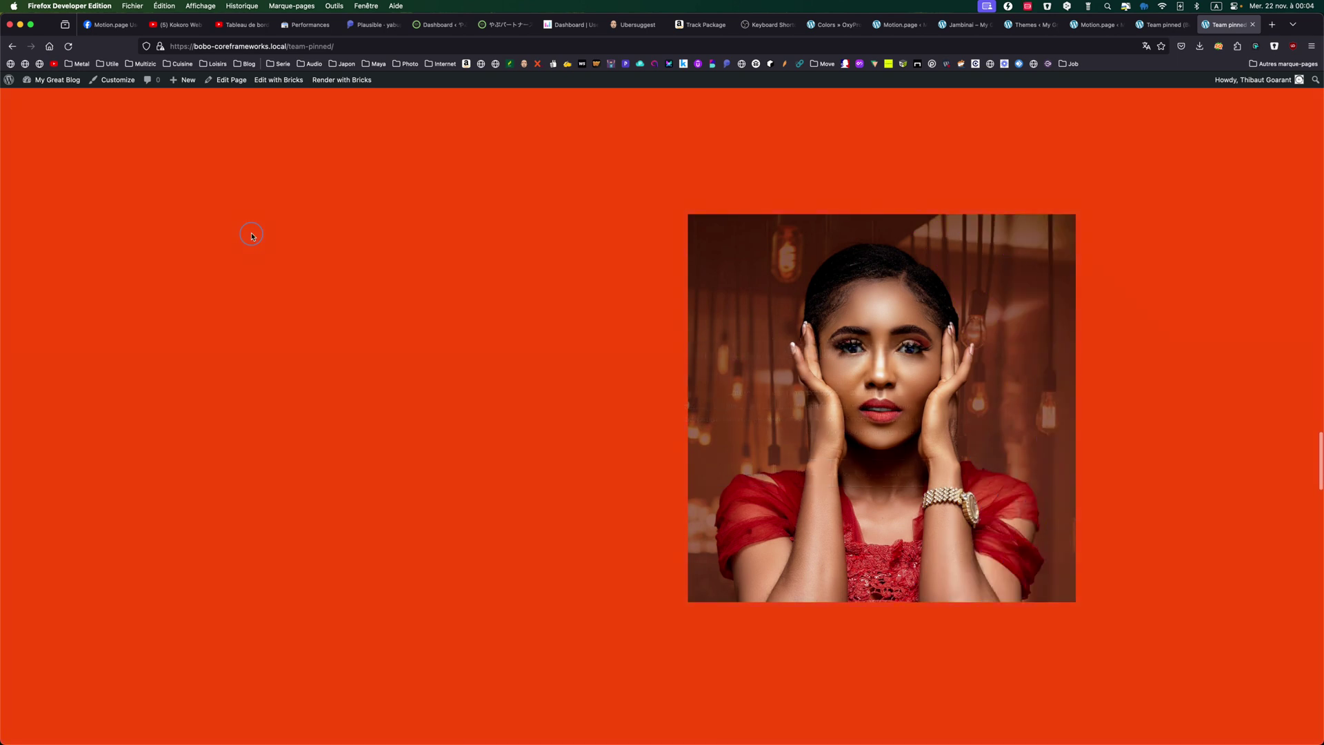
scroll(252, 236, down, 3)
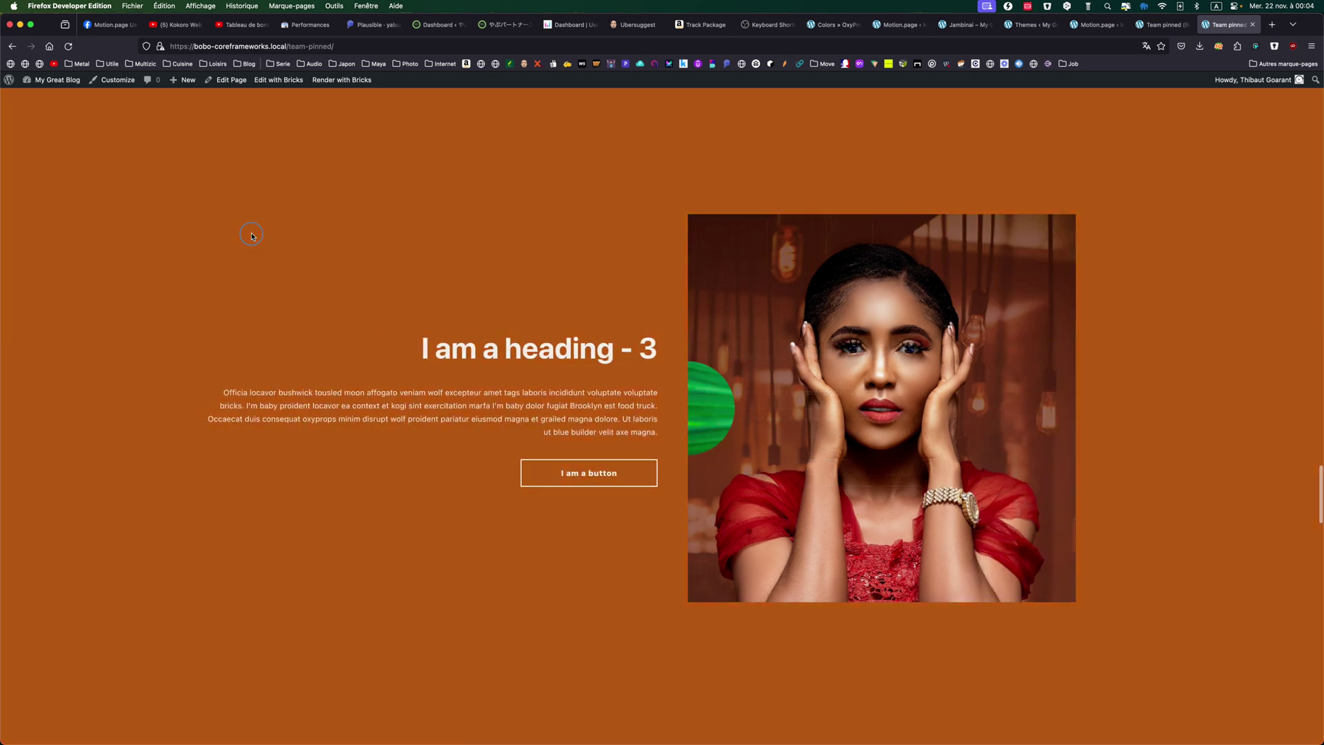
scroll(252, 236, down, 3)
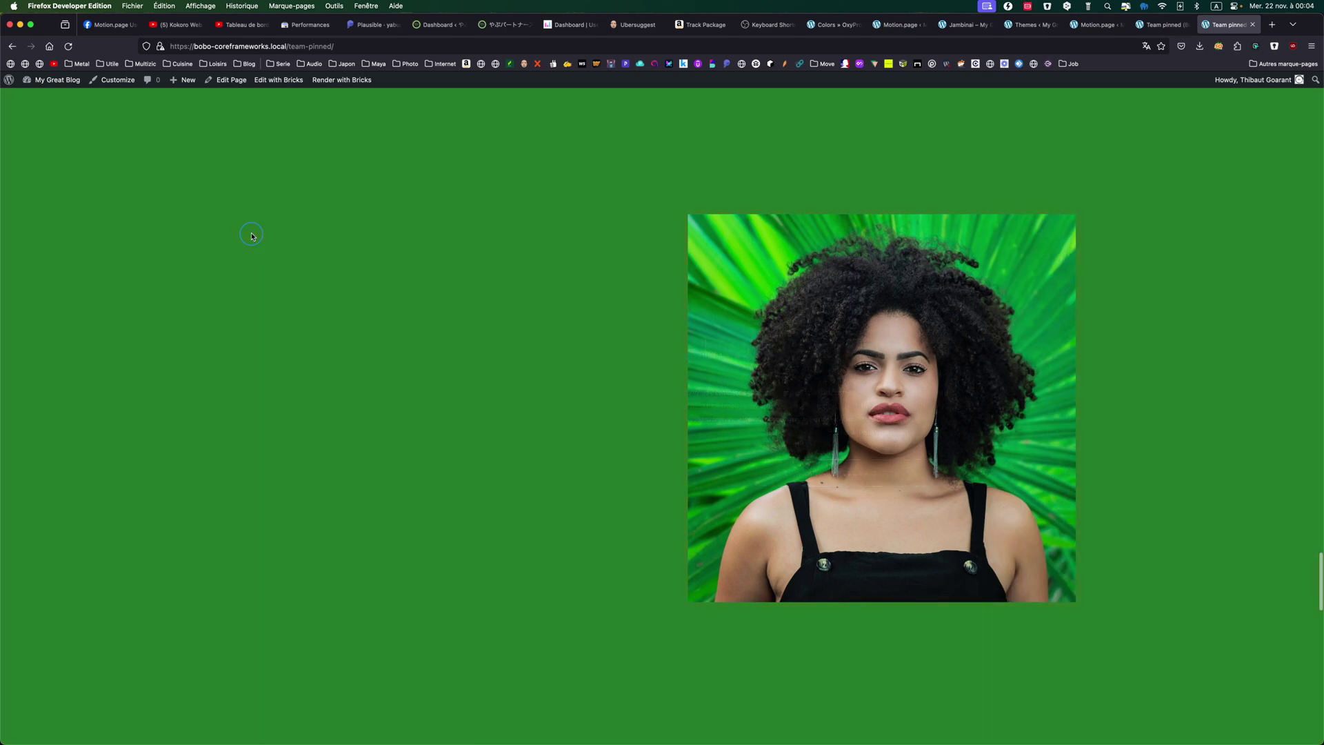
scroll(252, 236, down, 2)
scroll(252, 236, down, 10)
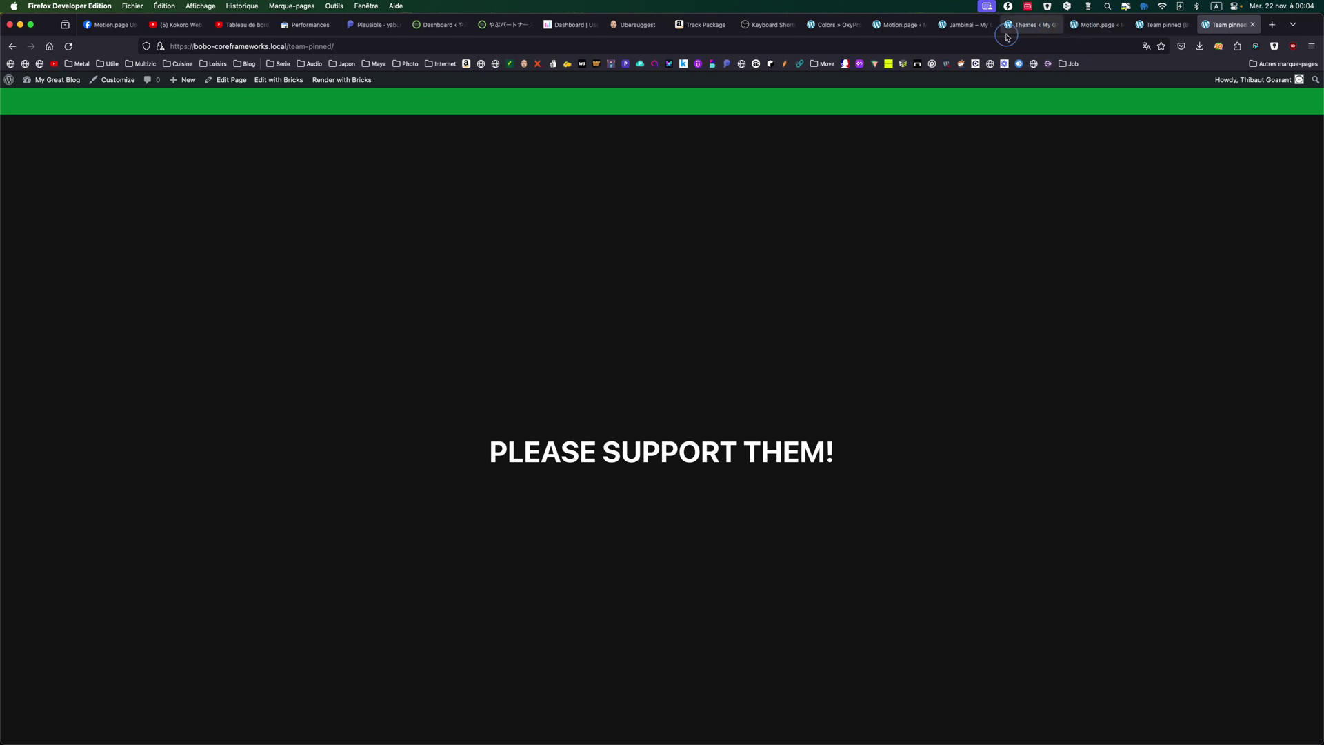
Return to the Team pinned timeline and show pin-pic1's clipPath circle(120% at 0% 50%) and zindex 110.
click(1027, 27)
click(1096, 25)
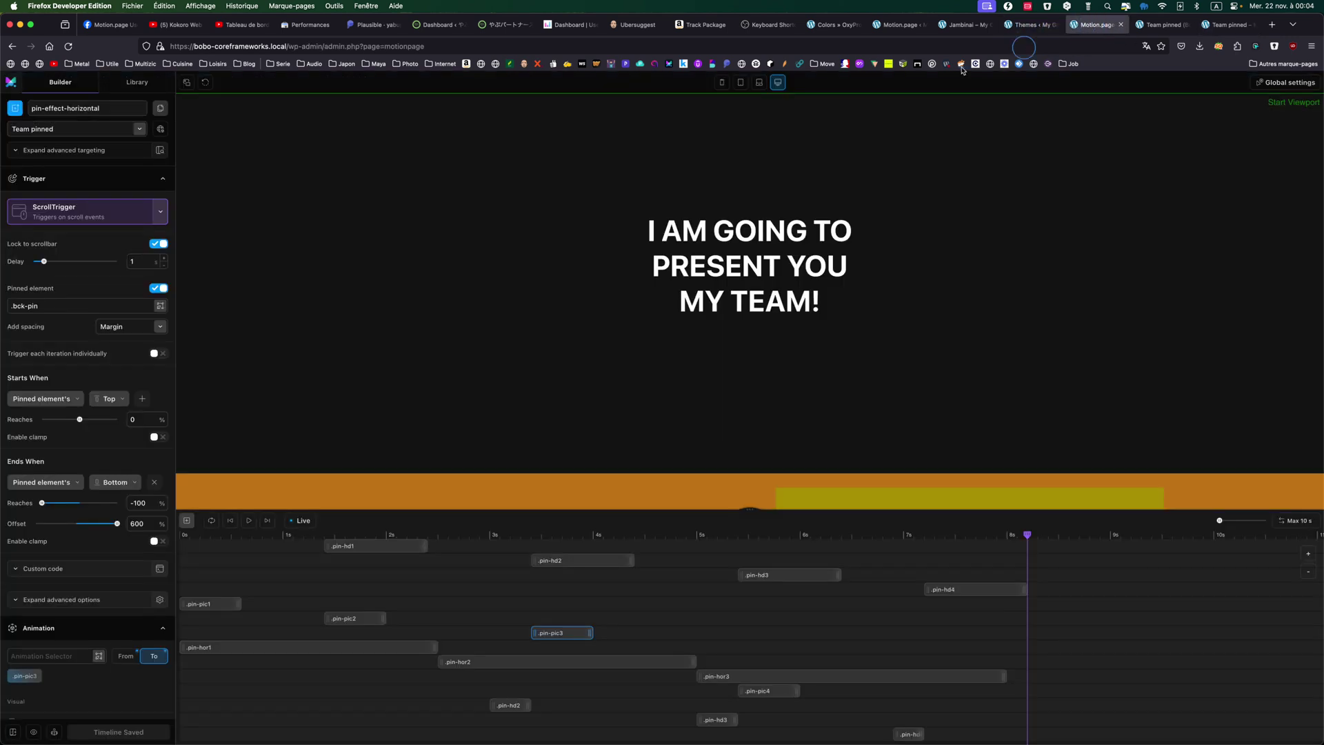
scroll(110, 507, down, 8)
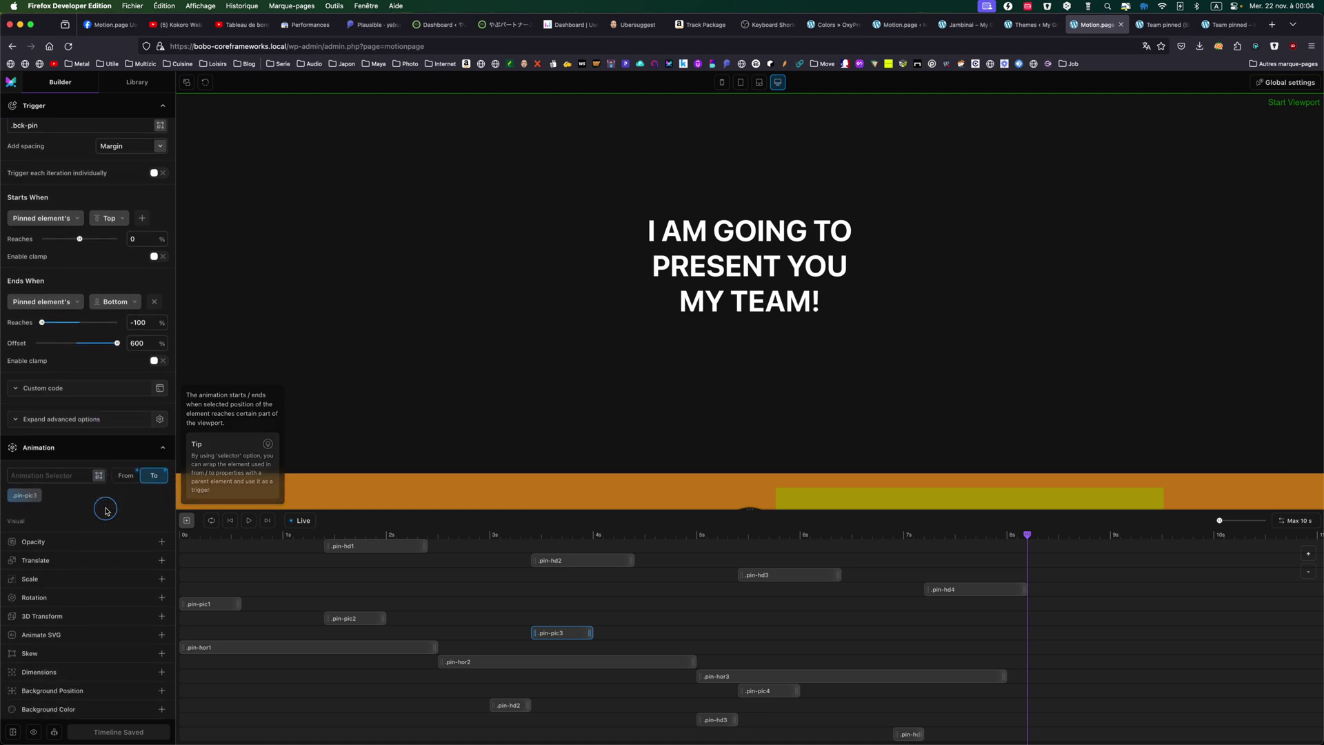
scroll(105, 510, down, 1)
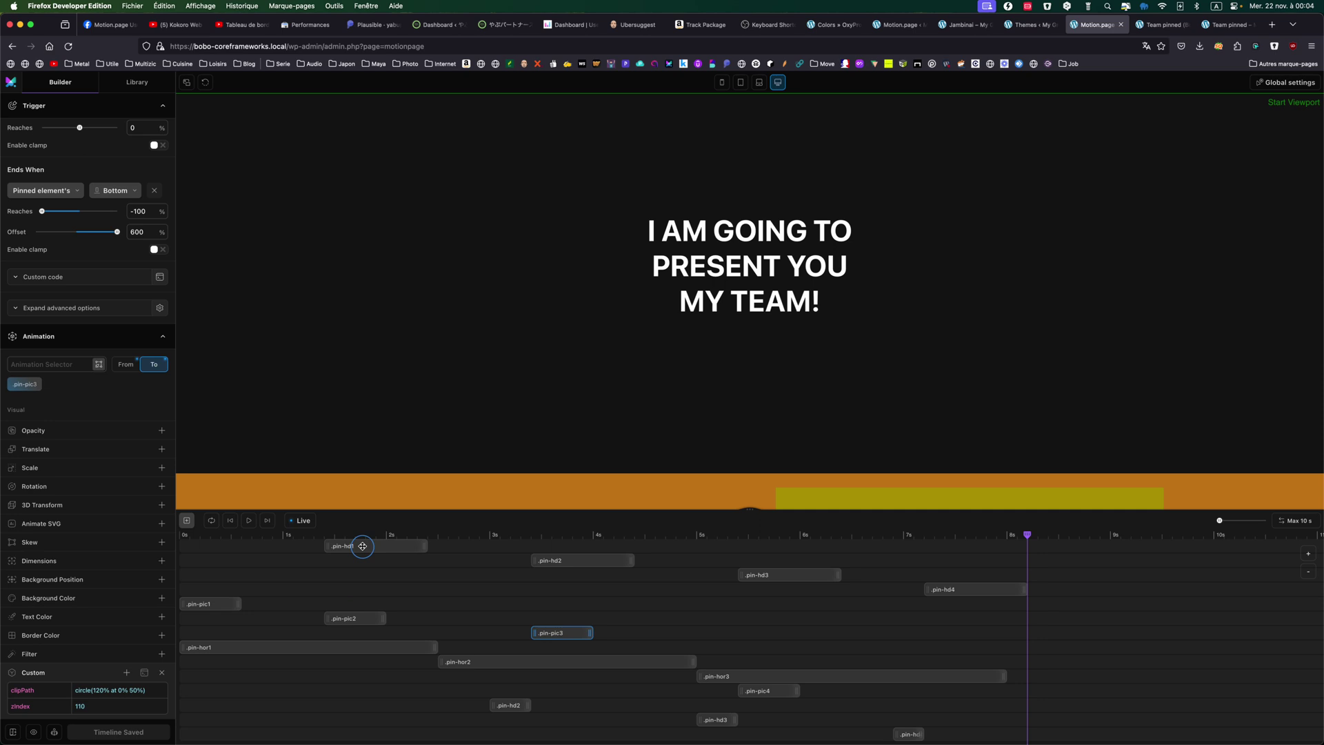
click(963, 26)
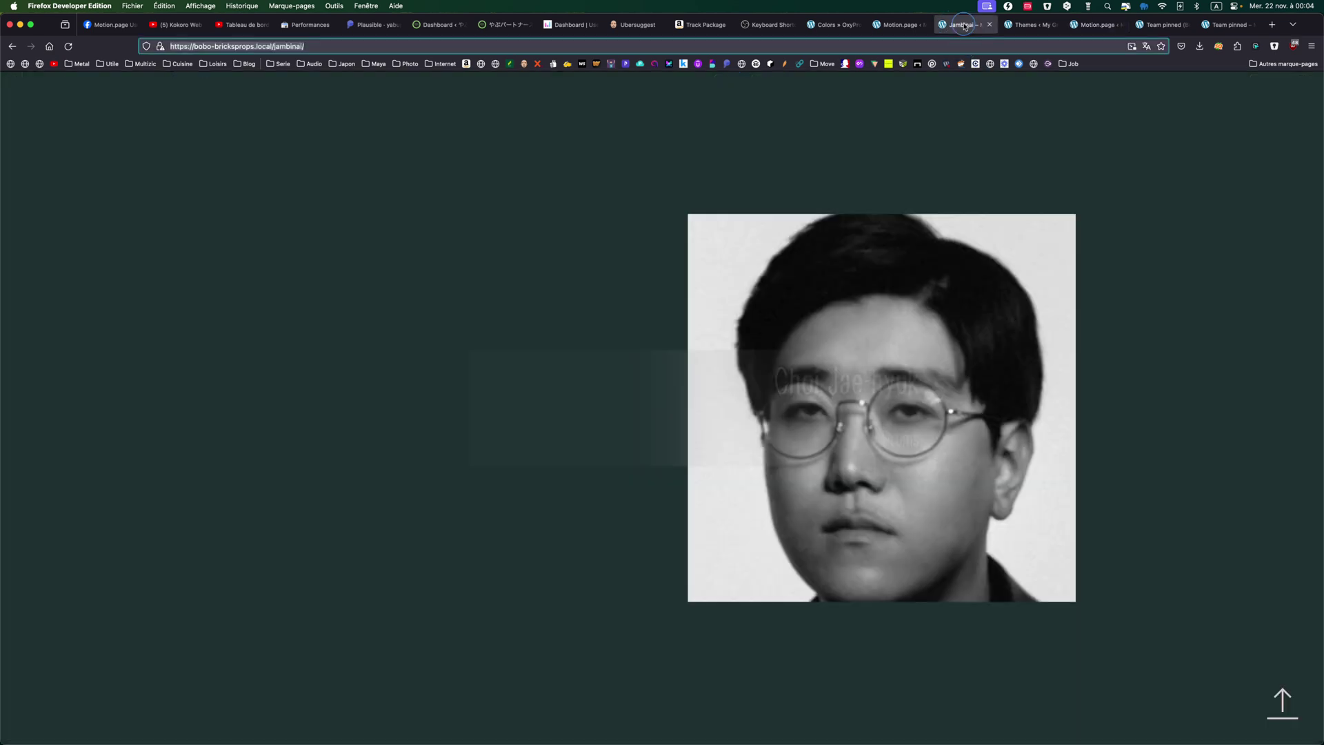
click(893, 25)
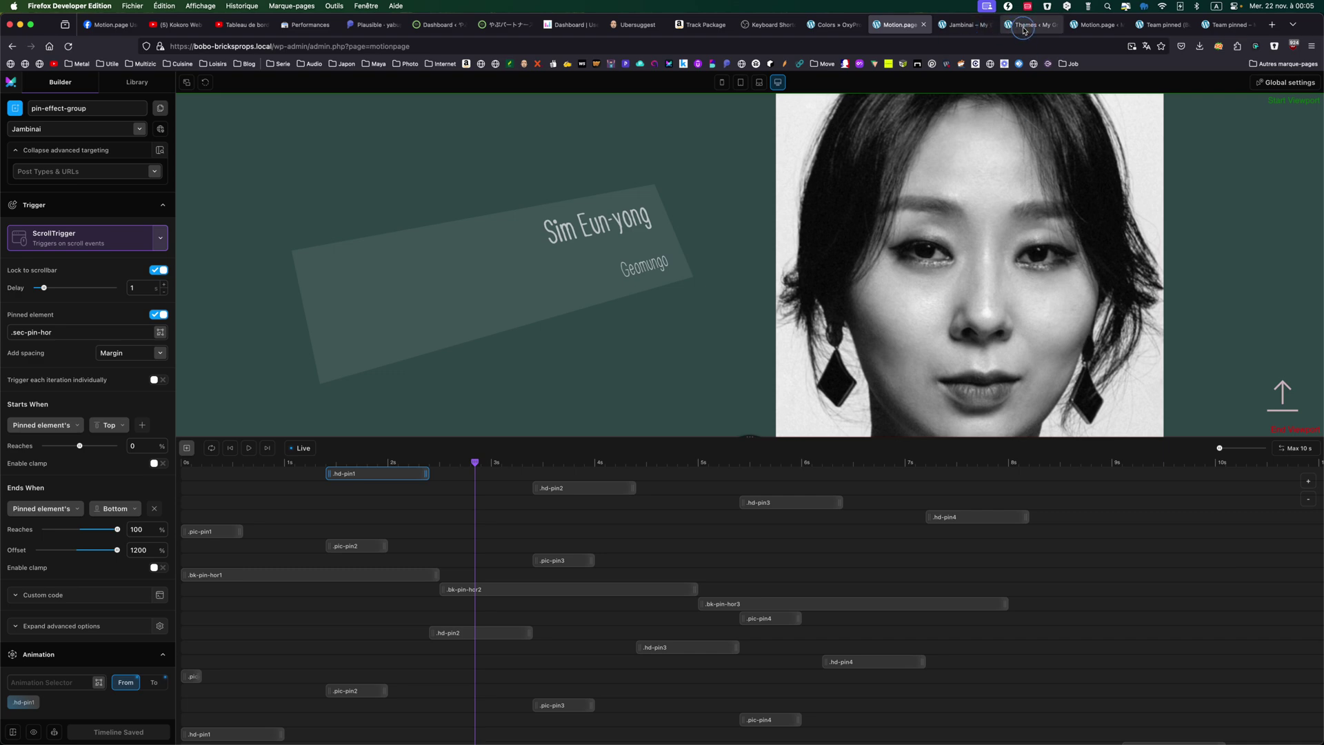
click(1094, 28)
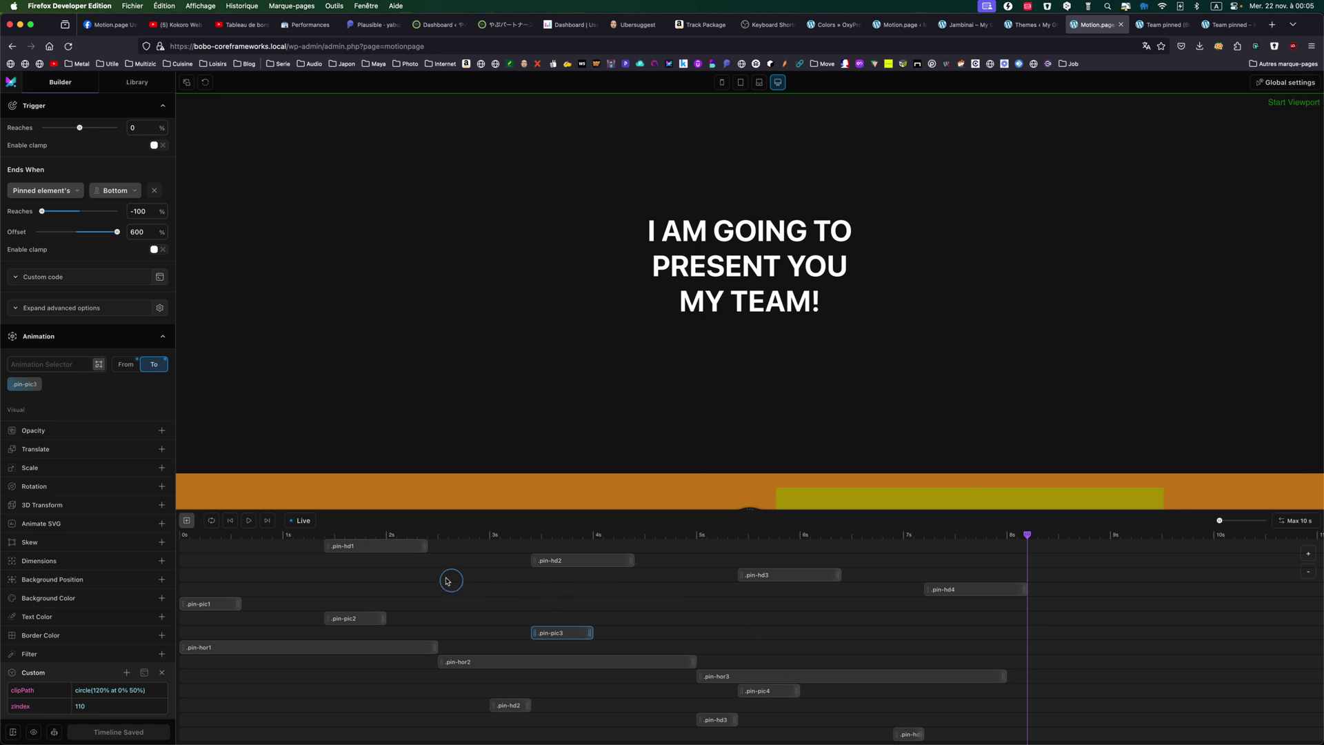
Open pin-hd1's opacity 0, Translate X 75% animation and scrub the preview through the heading transitions.
click(372, 548)
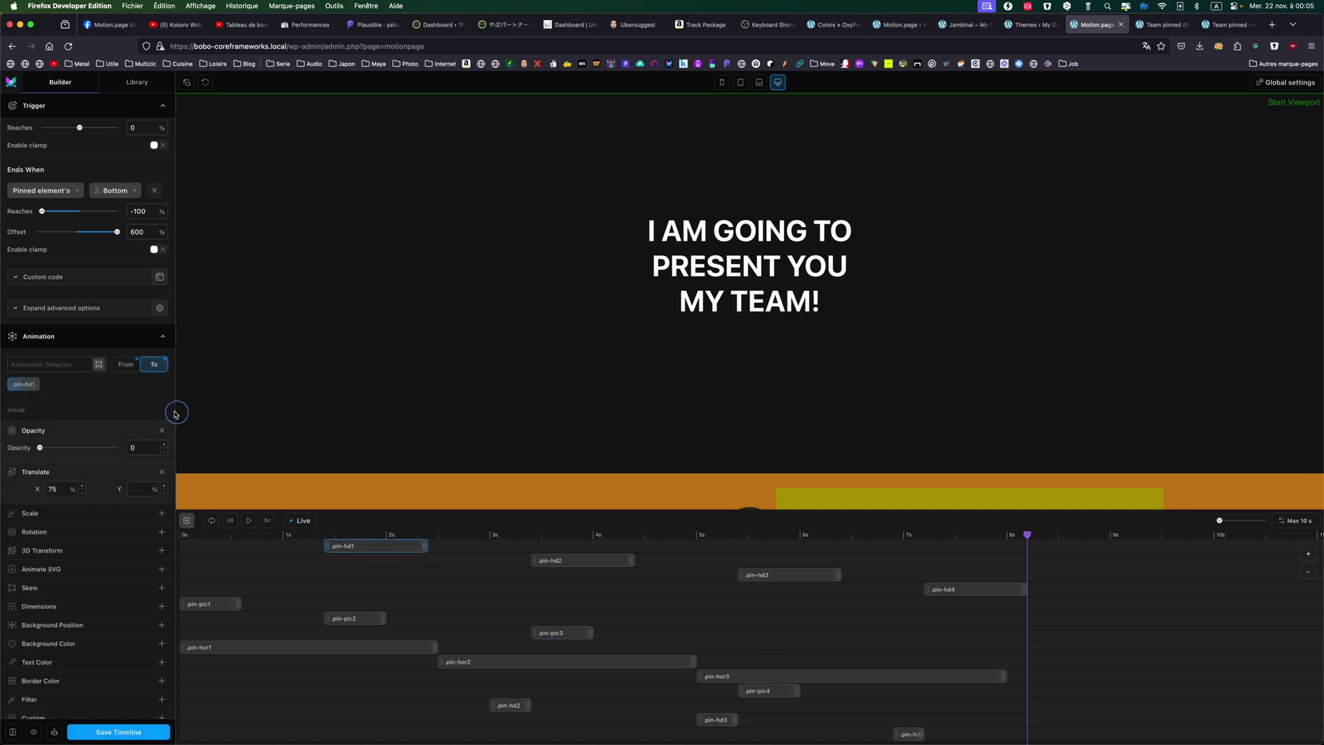
scroll(65, 469, down, 5)
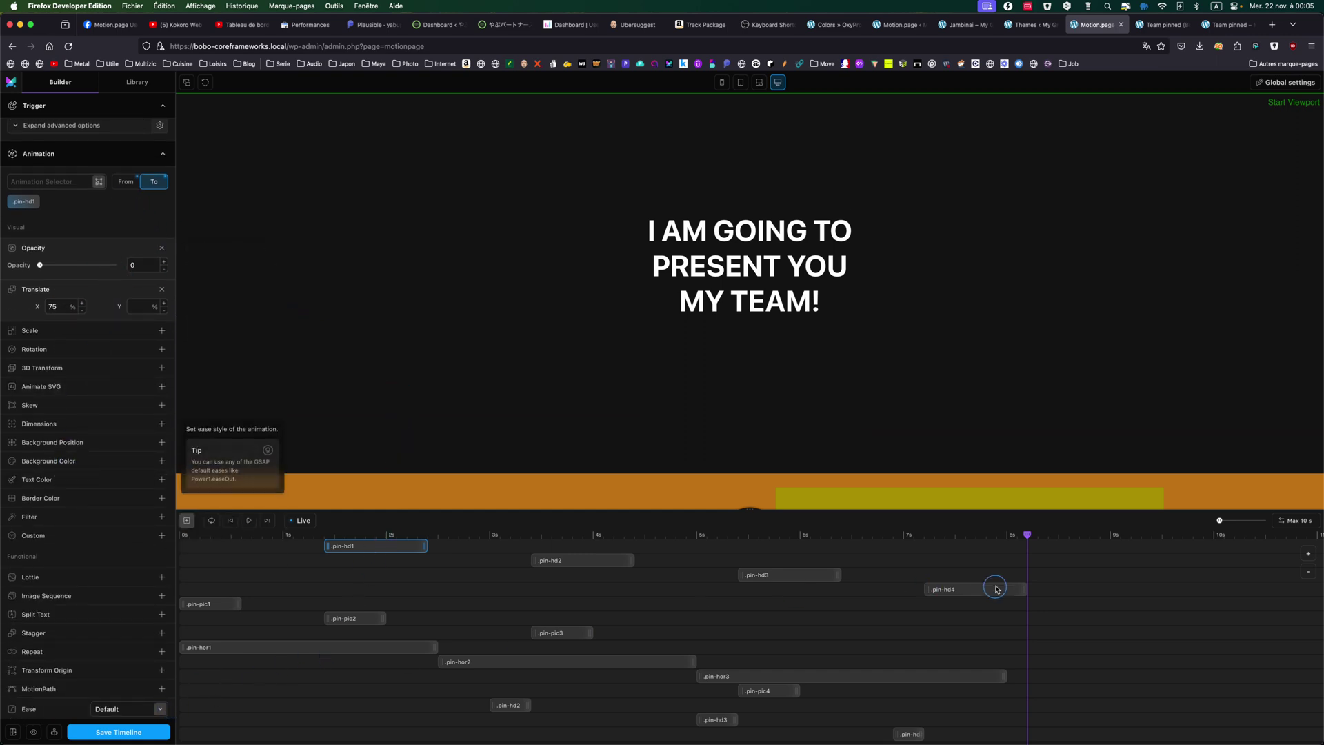
drag(1028, 535, 333, 534)
scroll(507, 432, down, 3)
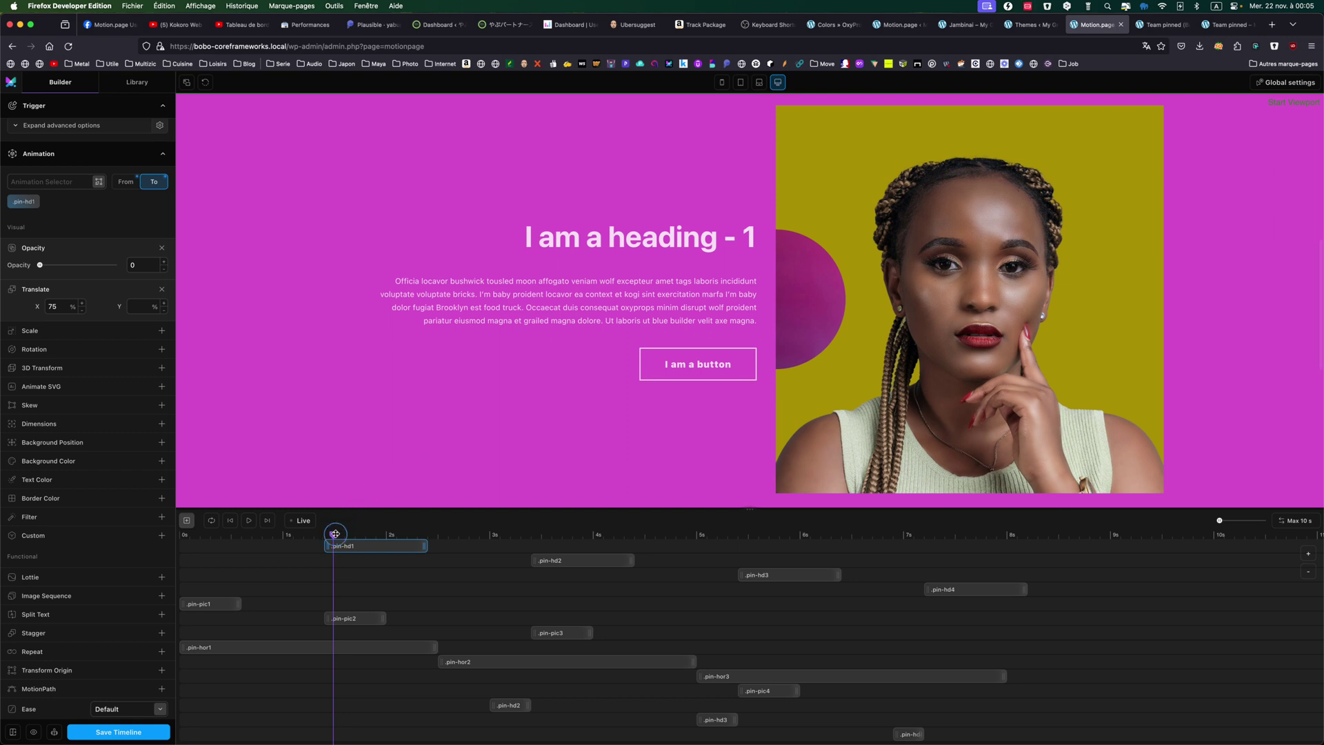
drag(333, 535, 384, 535)
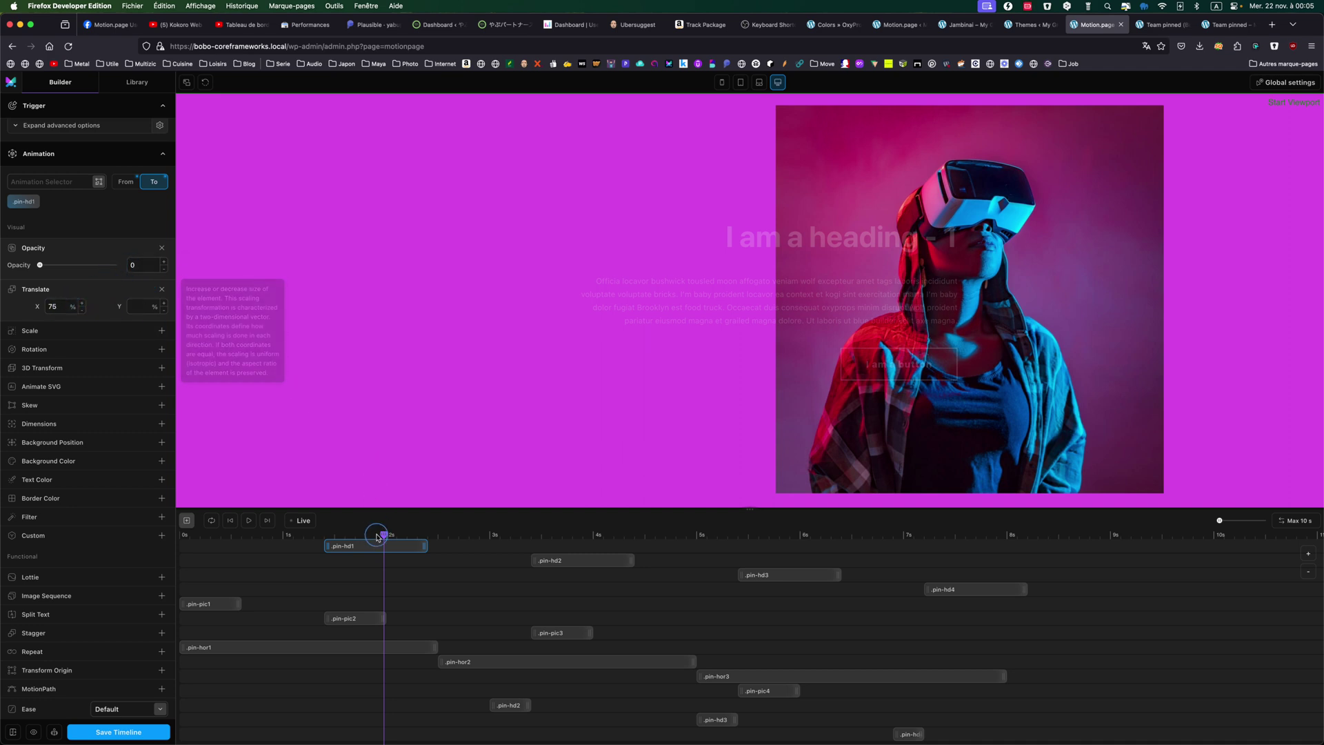
drag(383, 535, 498, 535)
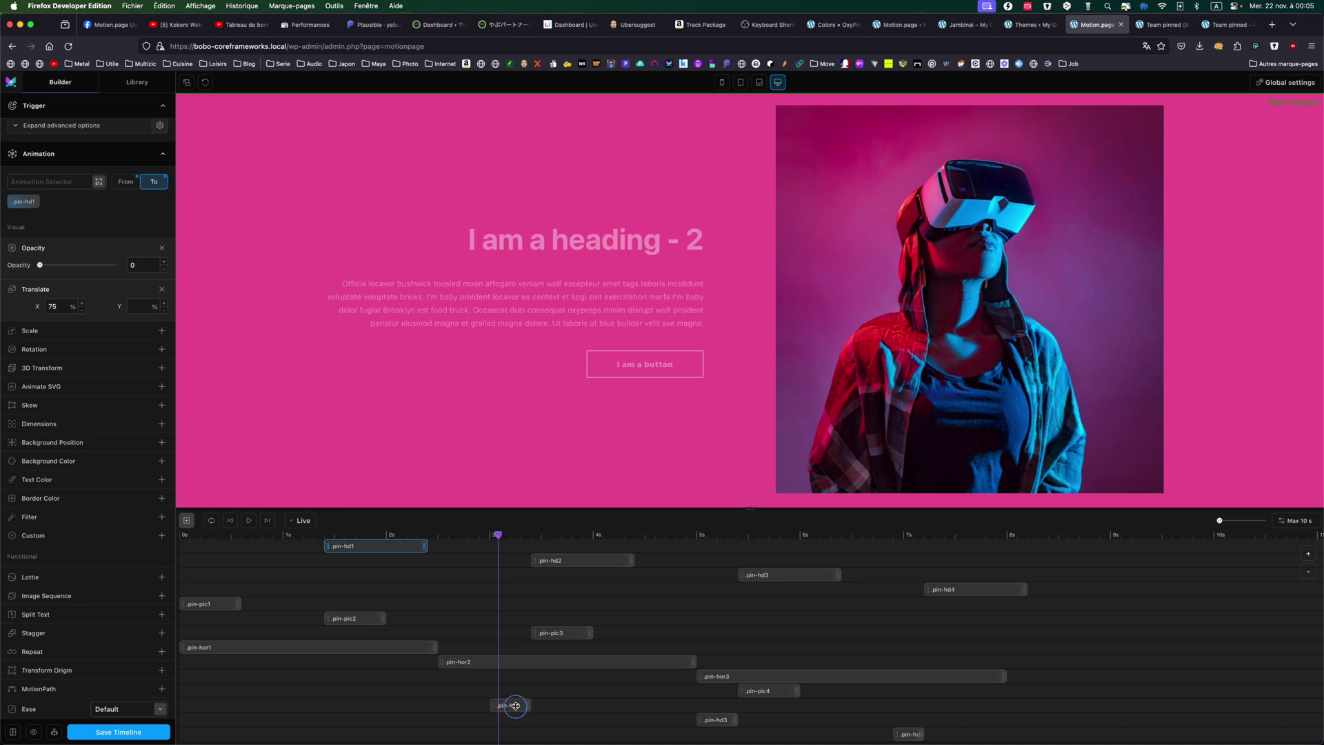
drag(498, 534, 1029, 535)
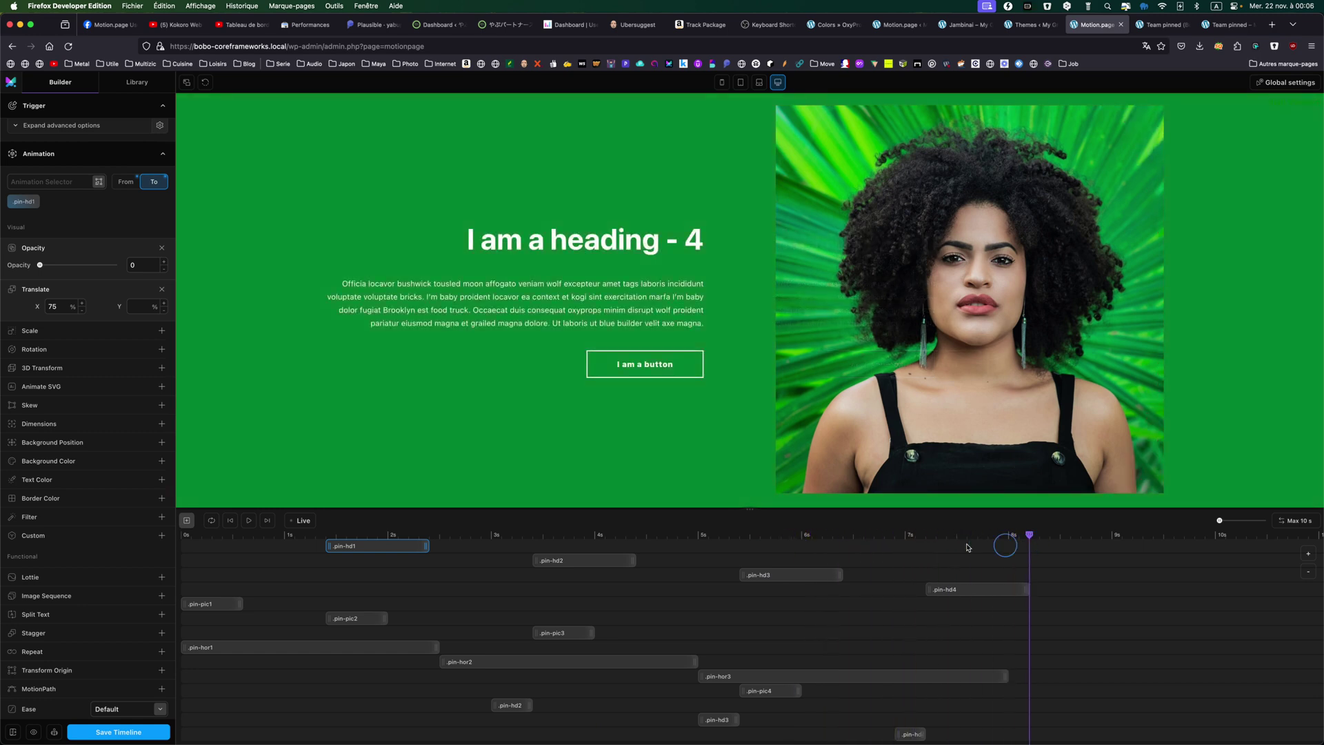
Open pin-pic1's Slow-ease animation, scrub from 0 s through the first reveal, then select pin-pic2.
click(203, 604)
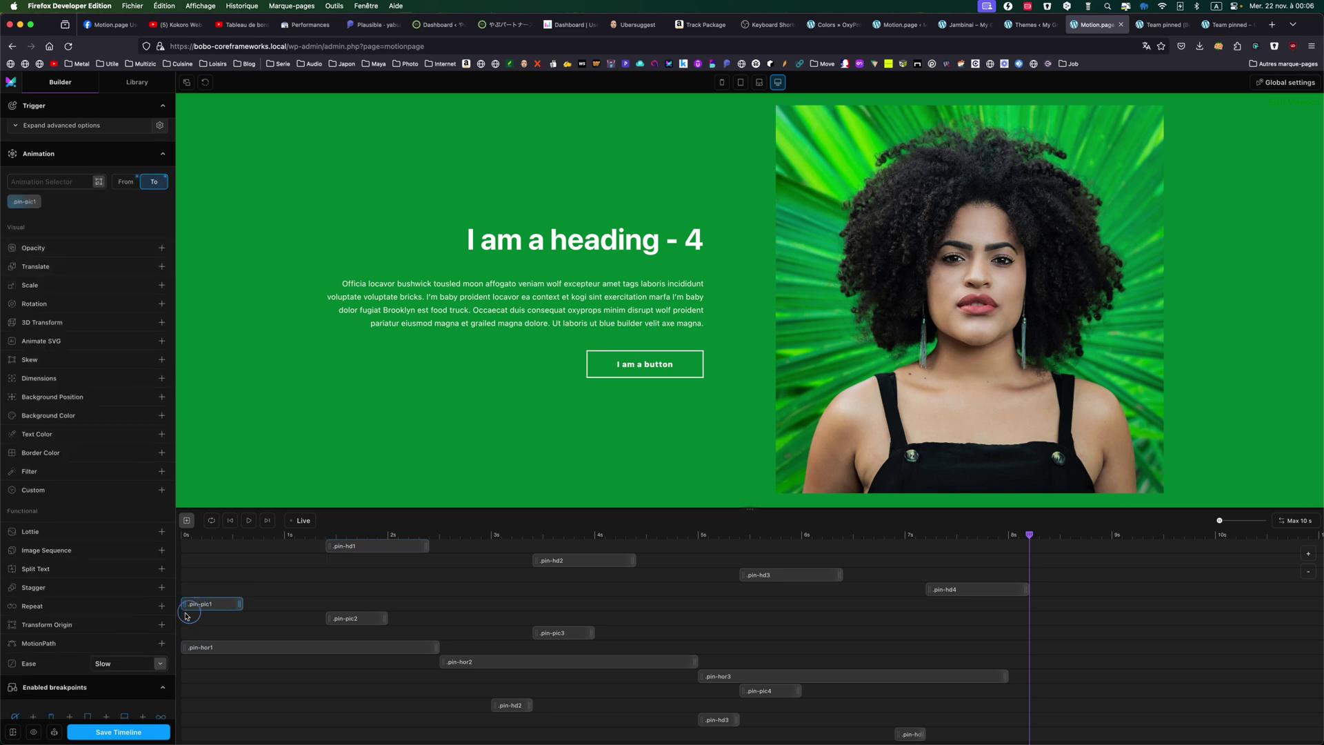
scroll(90, 517, down, 1)
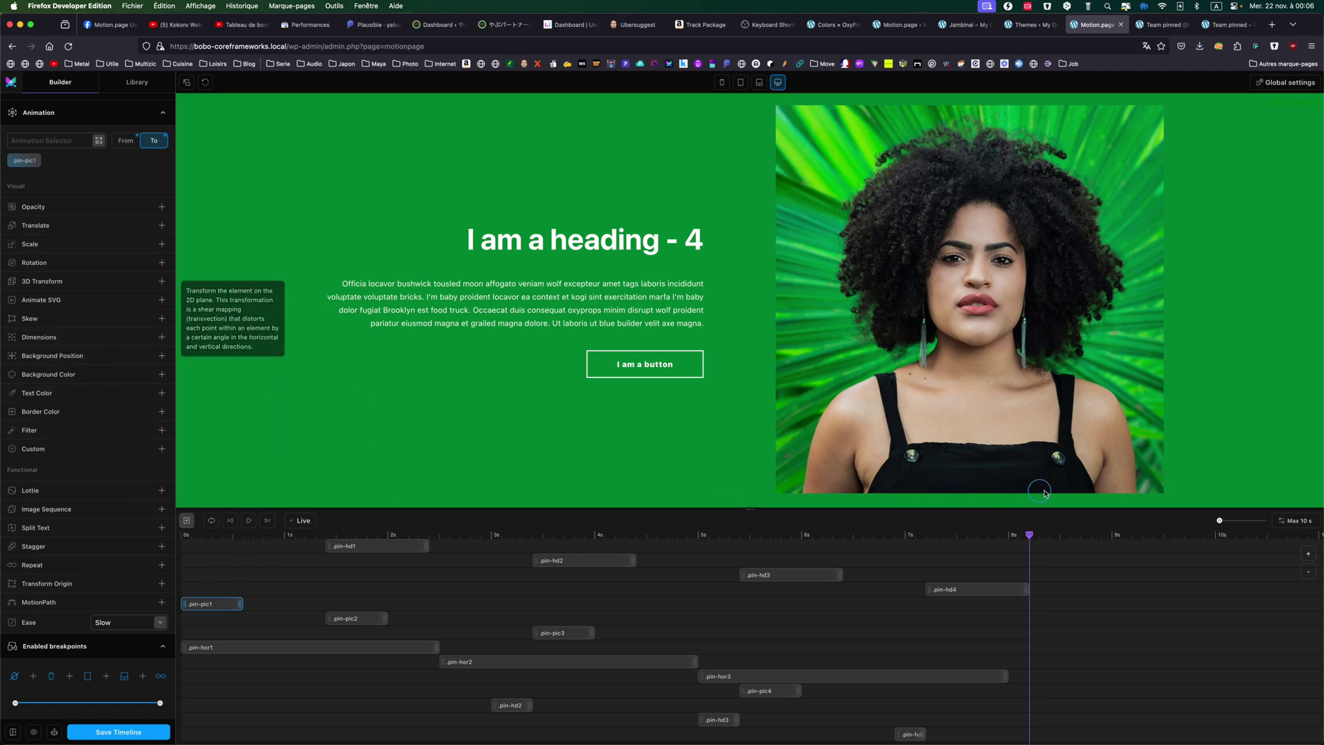
drag(1029, 535, 182, 534)
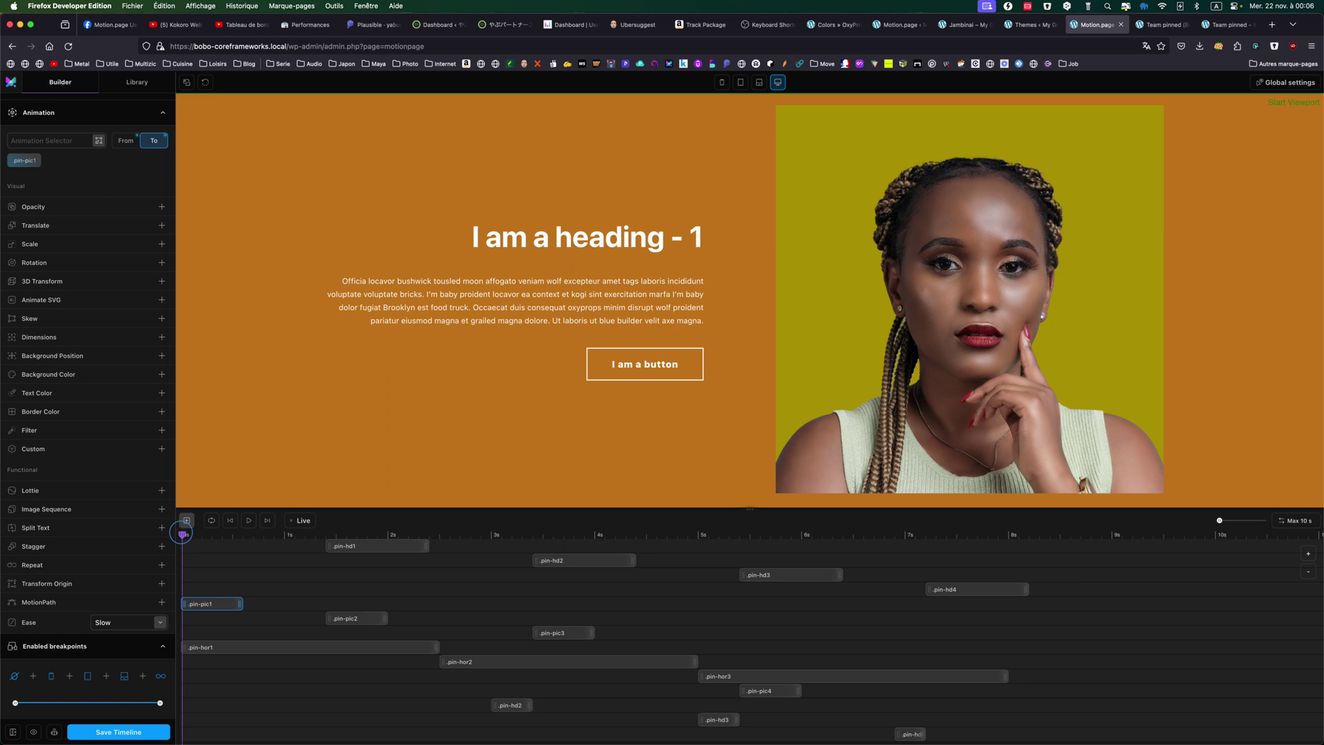
drag(182, 534, 351, 534)
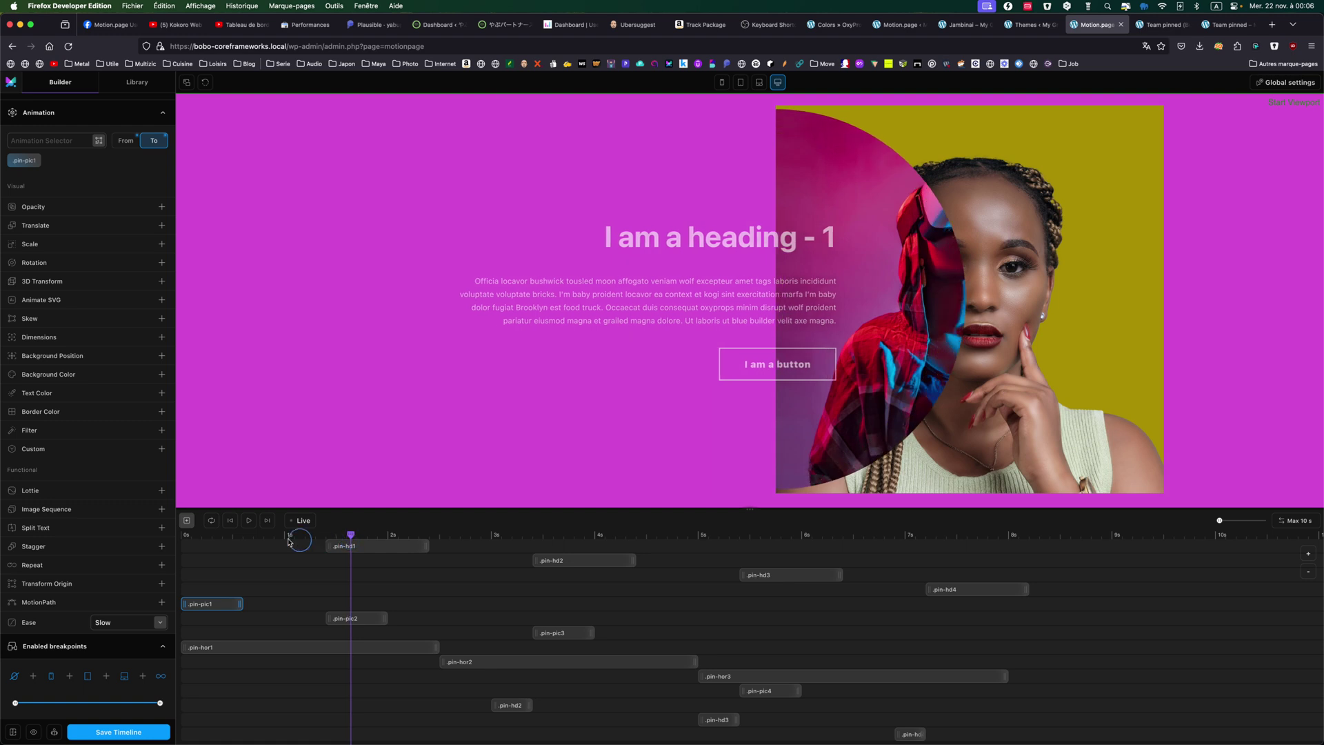
click(345, 618)
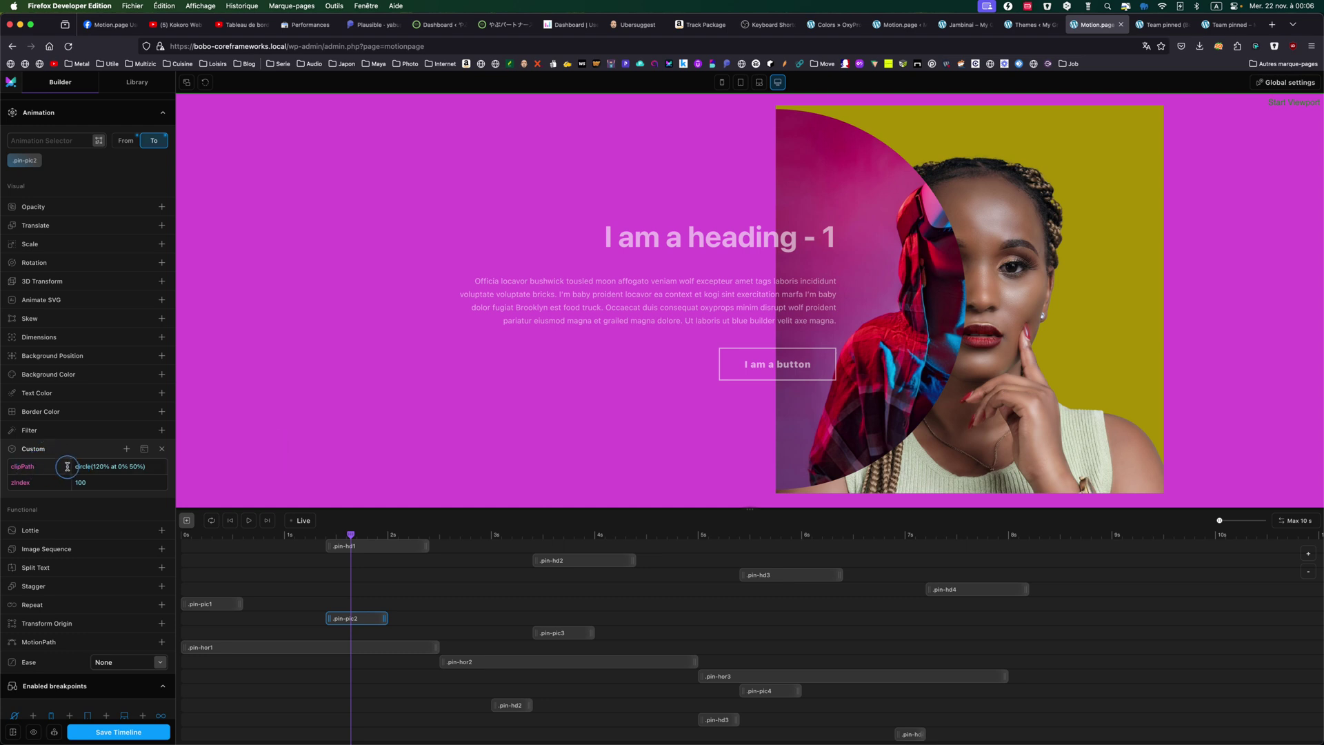
Compare pin-pic2's From circle(0% at 0% 50%) and To circle(120% at 0% 50%) values, then scrub the preview.
click(119, 142)
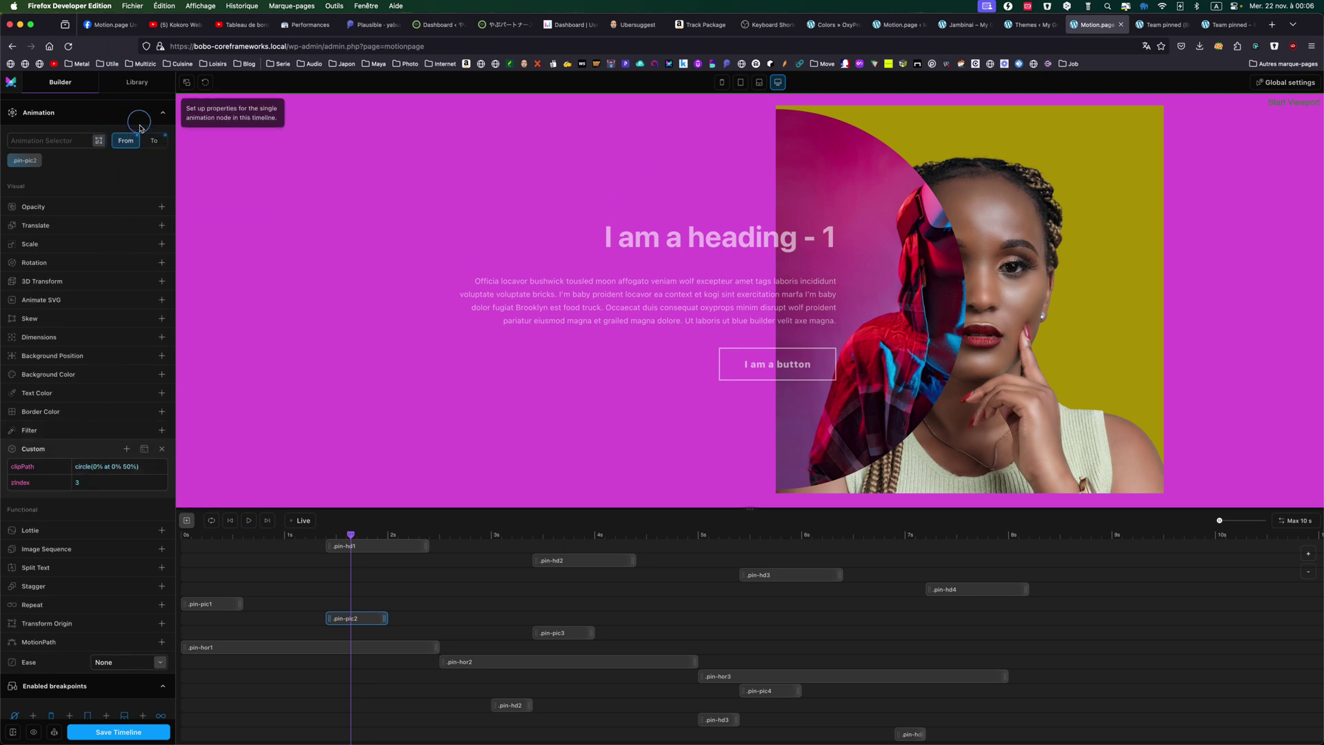
click(154, 141)
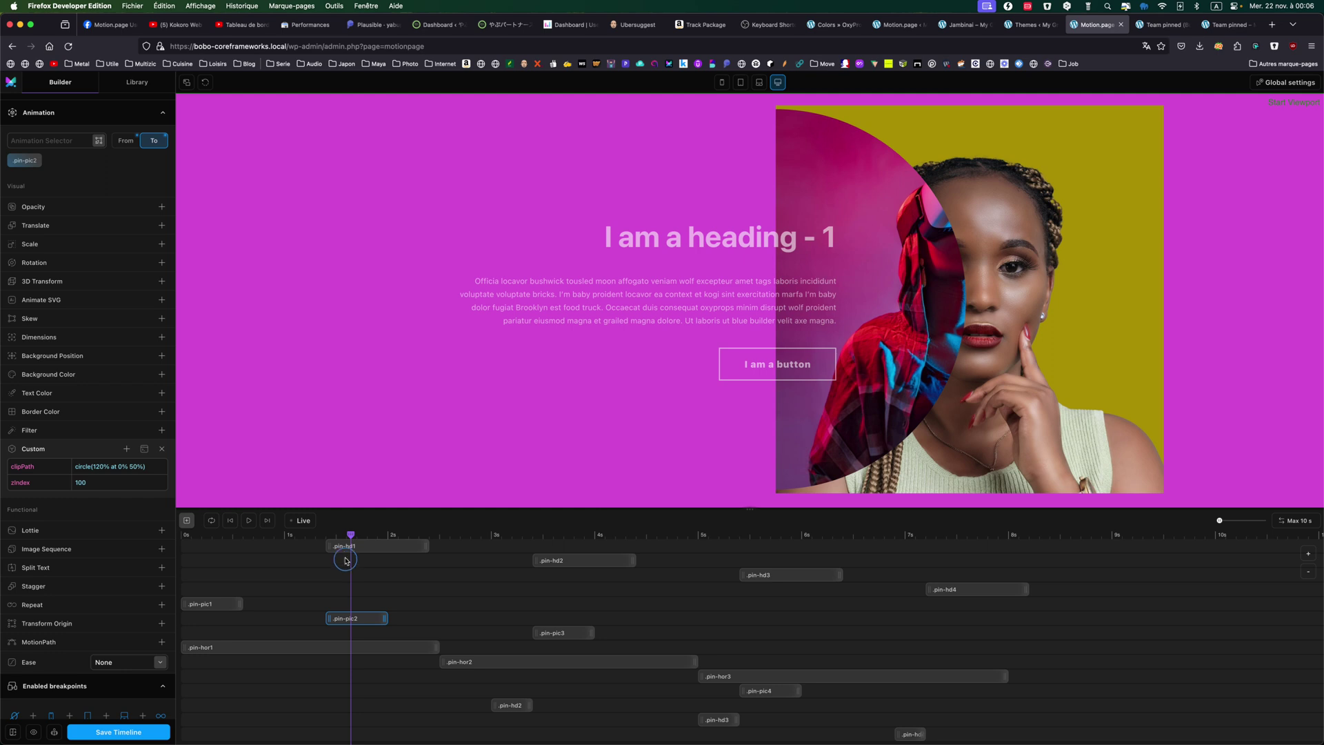
drag(348, 537, 392, 535)
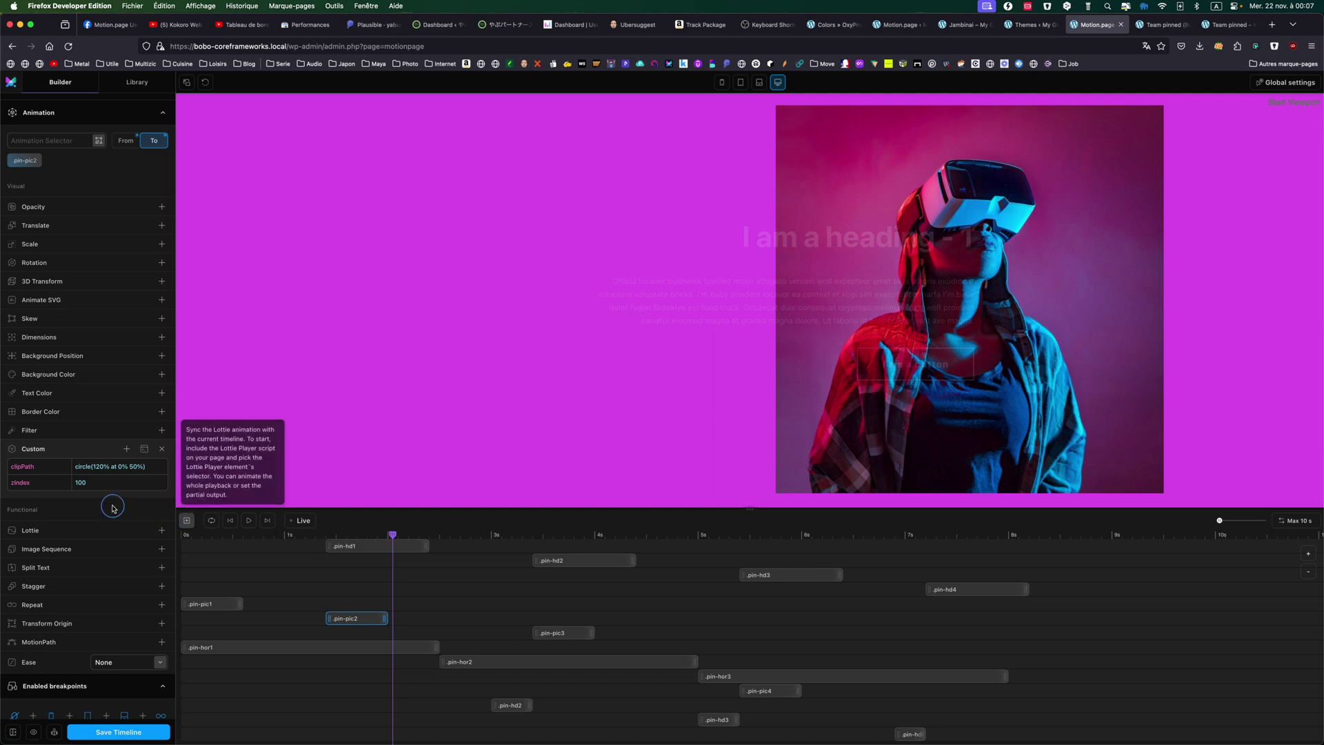
Scrub the preview through the third and fourth member photo reveals and save the timeline.
click(84, 483)
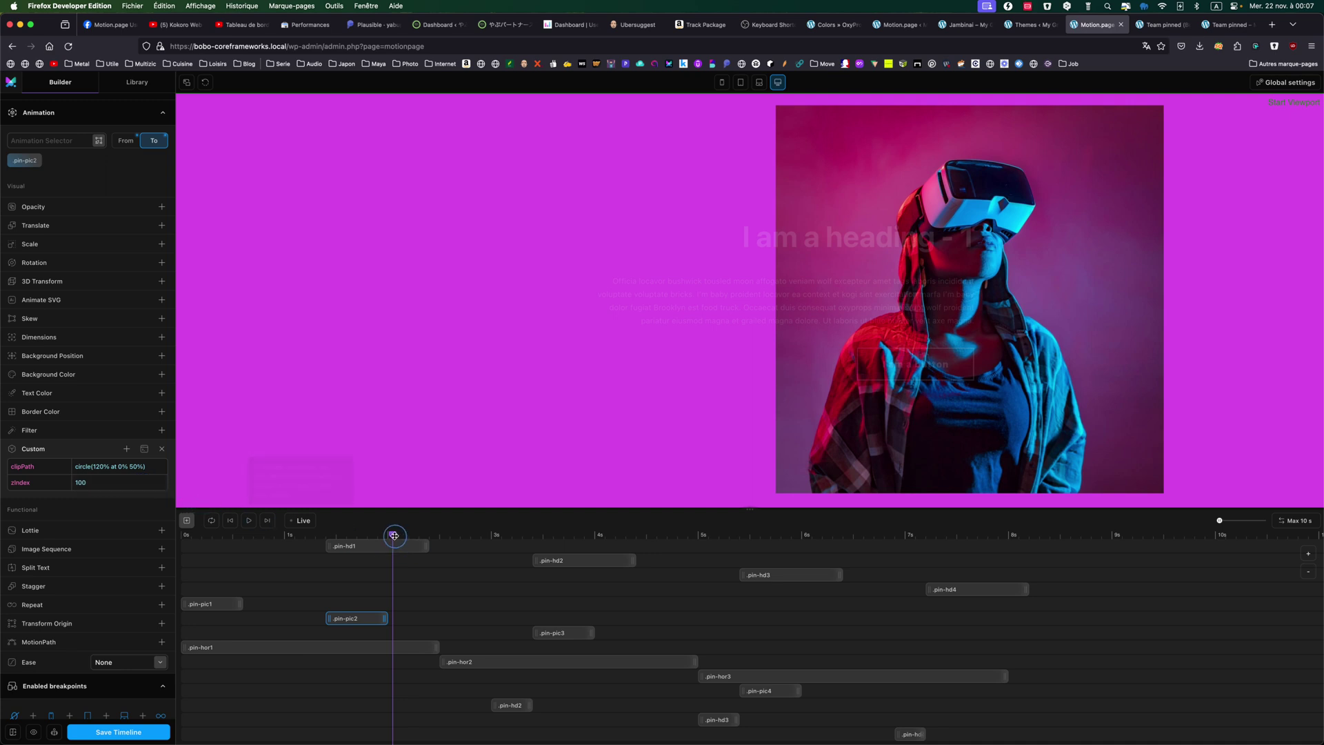
drag(392, 534, 749, 535)
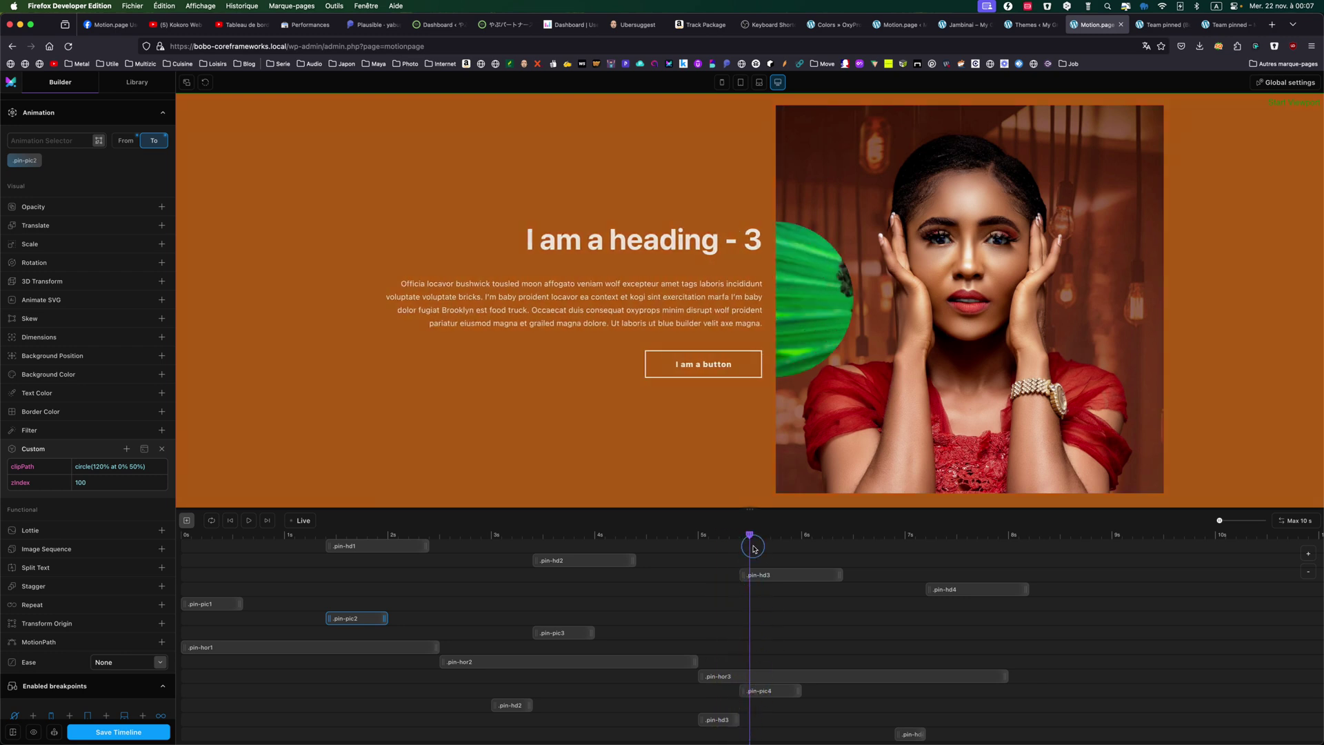
drag(749, 534, 824, 534)
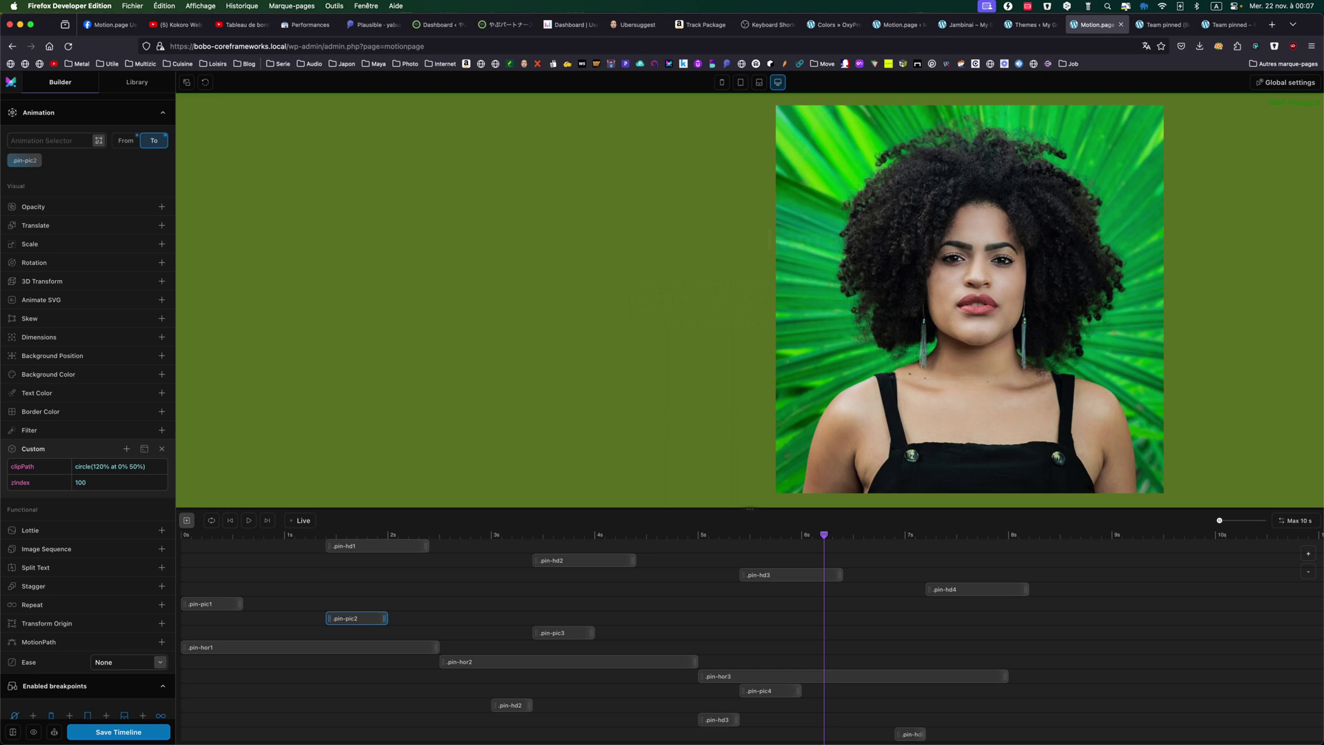
click(110, 734)
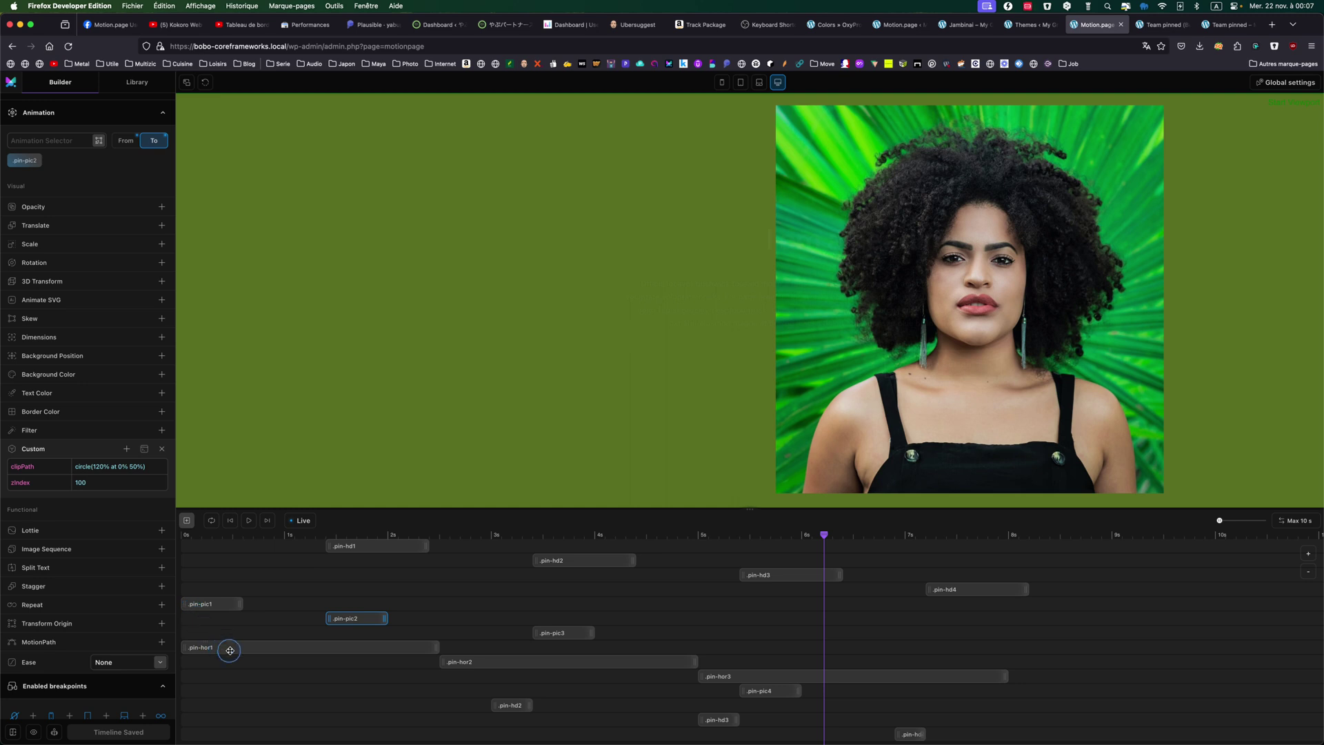
Open the later pin-hd2 opacity 1 animation and show its .bck-pin trigger settings with end Offset 600.
click(509, 704)
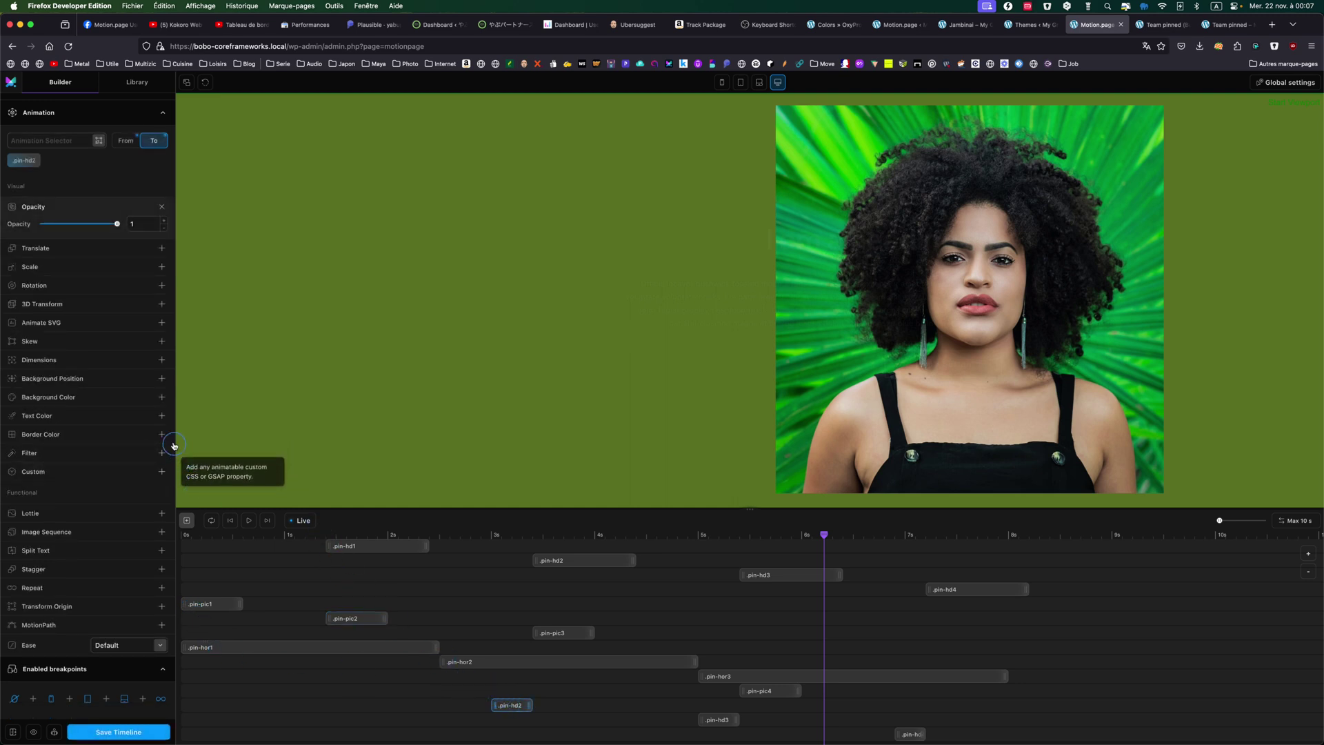
scroll(155, 423, up, 4)
scroll(147, 427, up, 5)
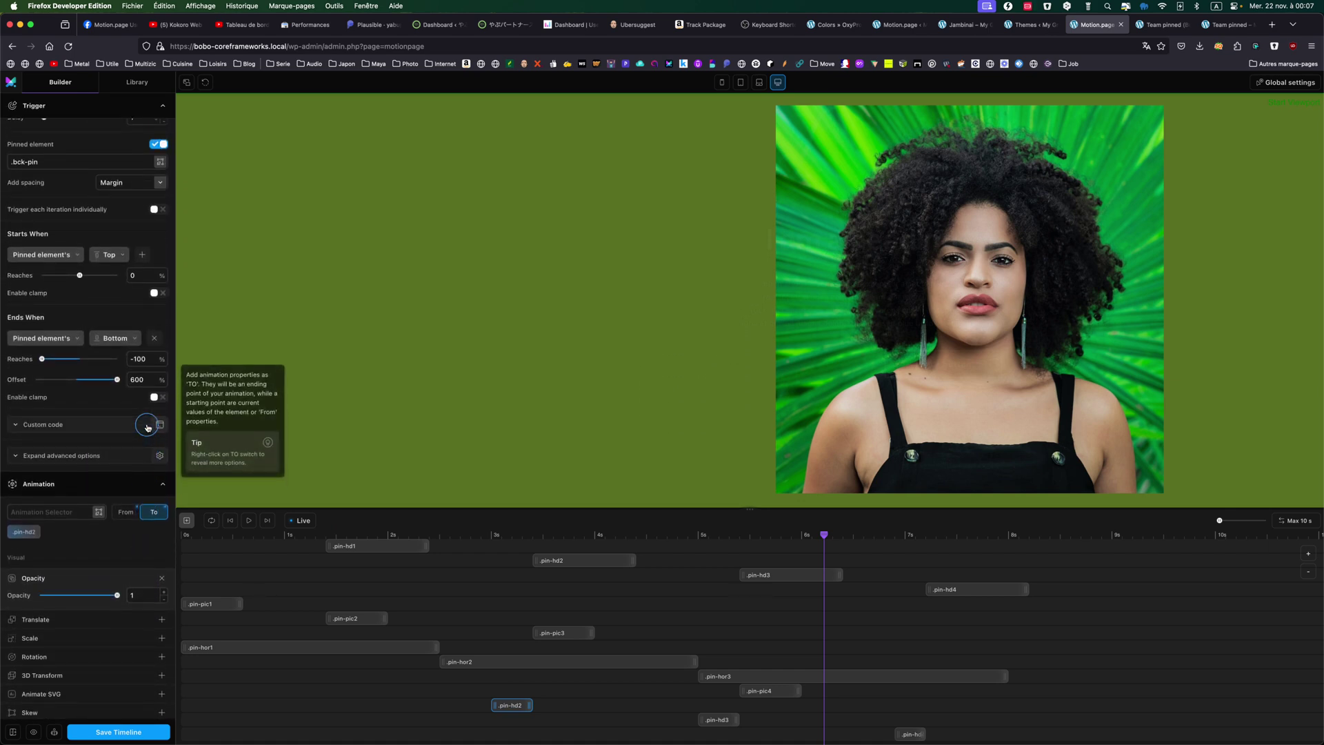
scroll(147, 426, up, 1)
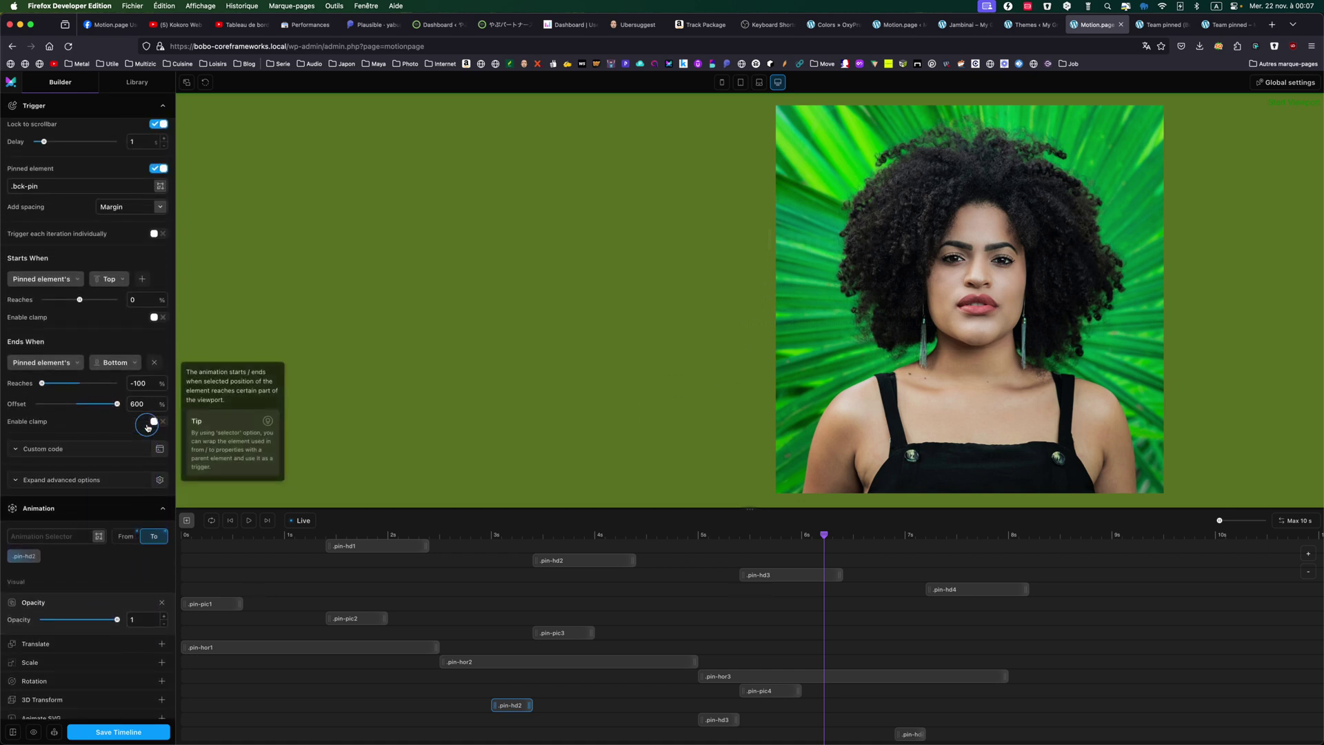